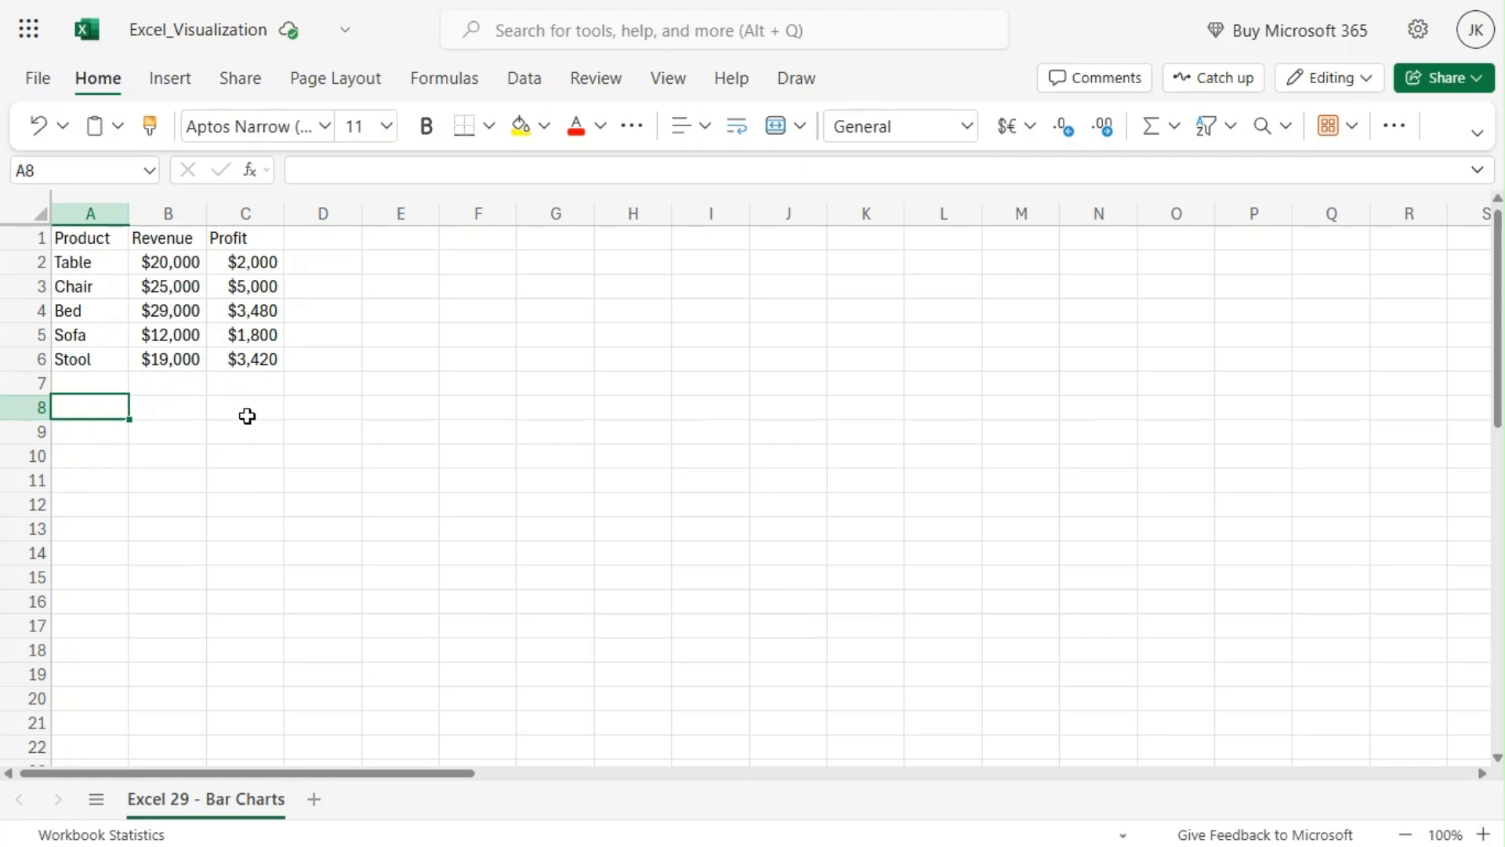
drag(92, 235, 245, 359)
click(195, 462)
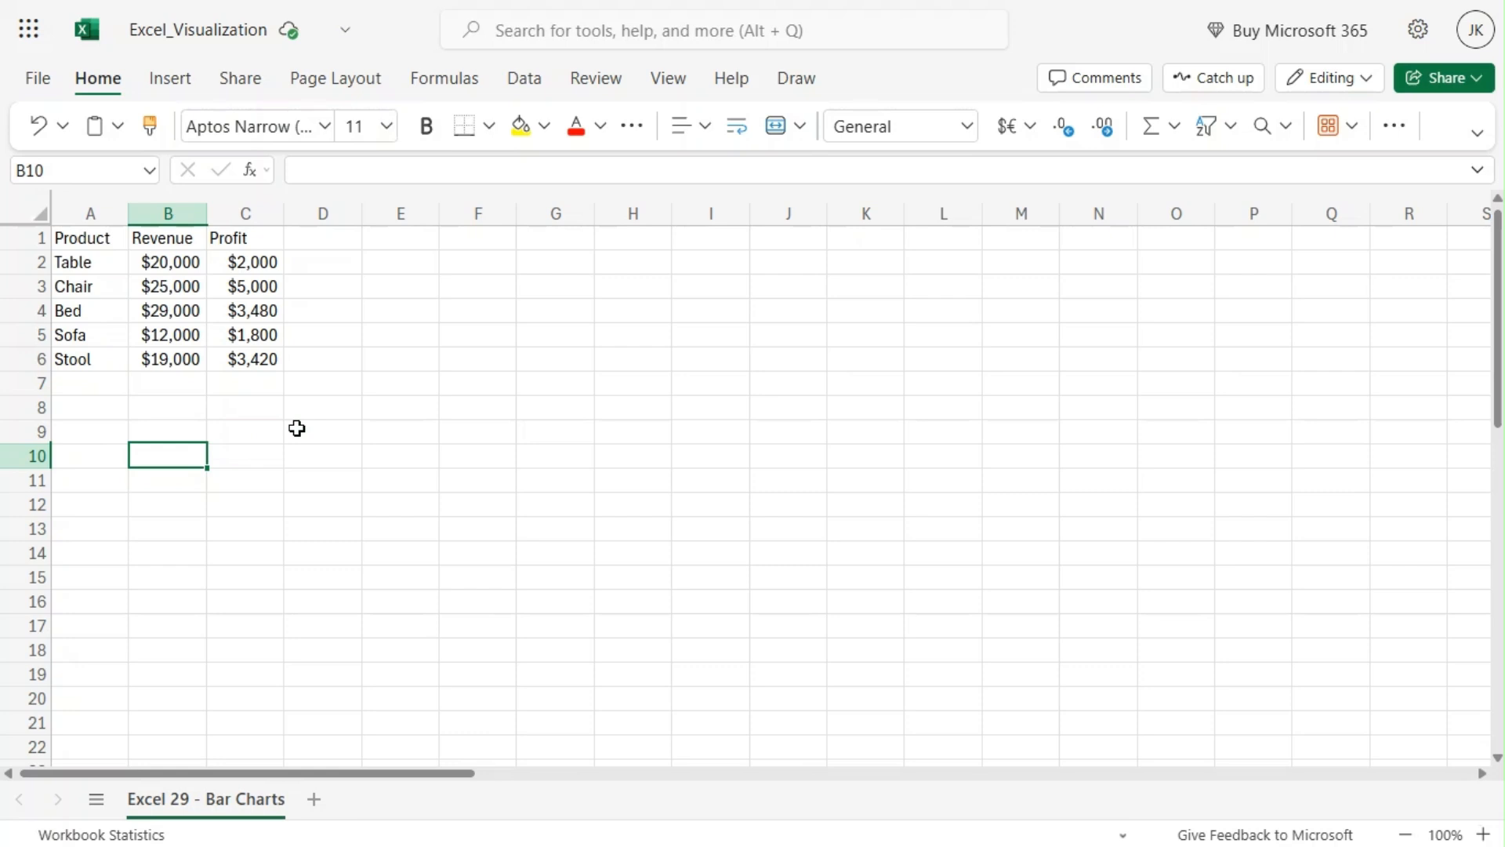
click(94, 410)
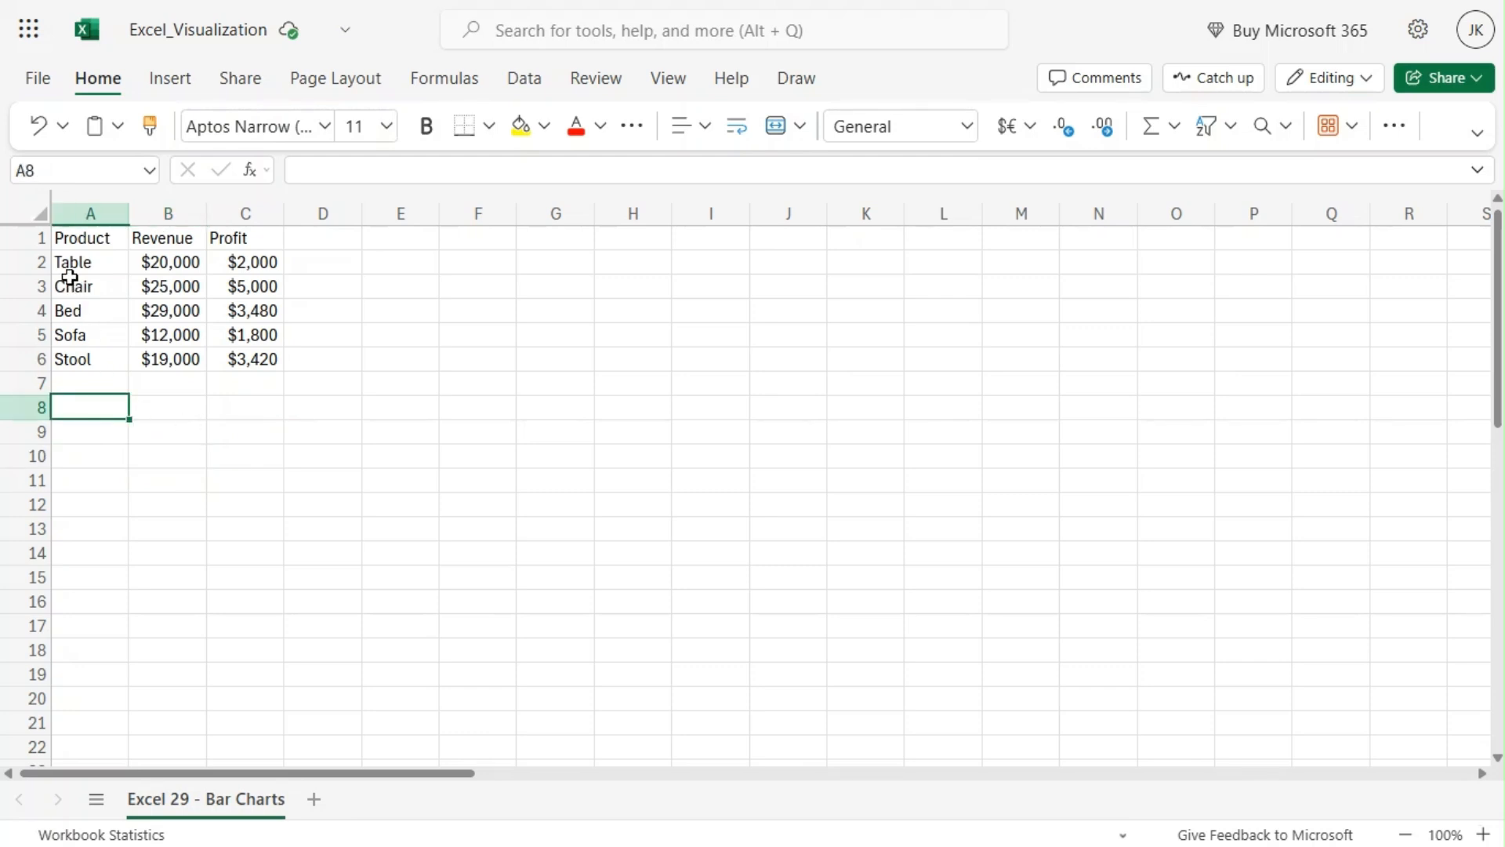
Step: Insert a clustered bar chart from the Product and Revenue columns
drag(76, 240, 163, 355)
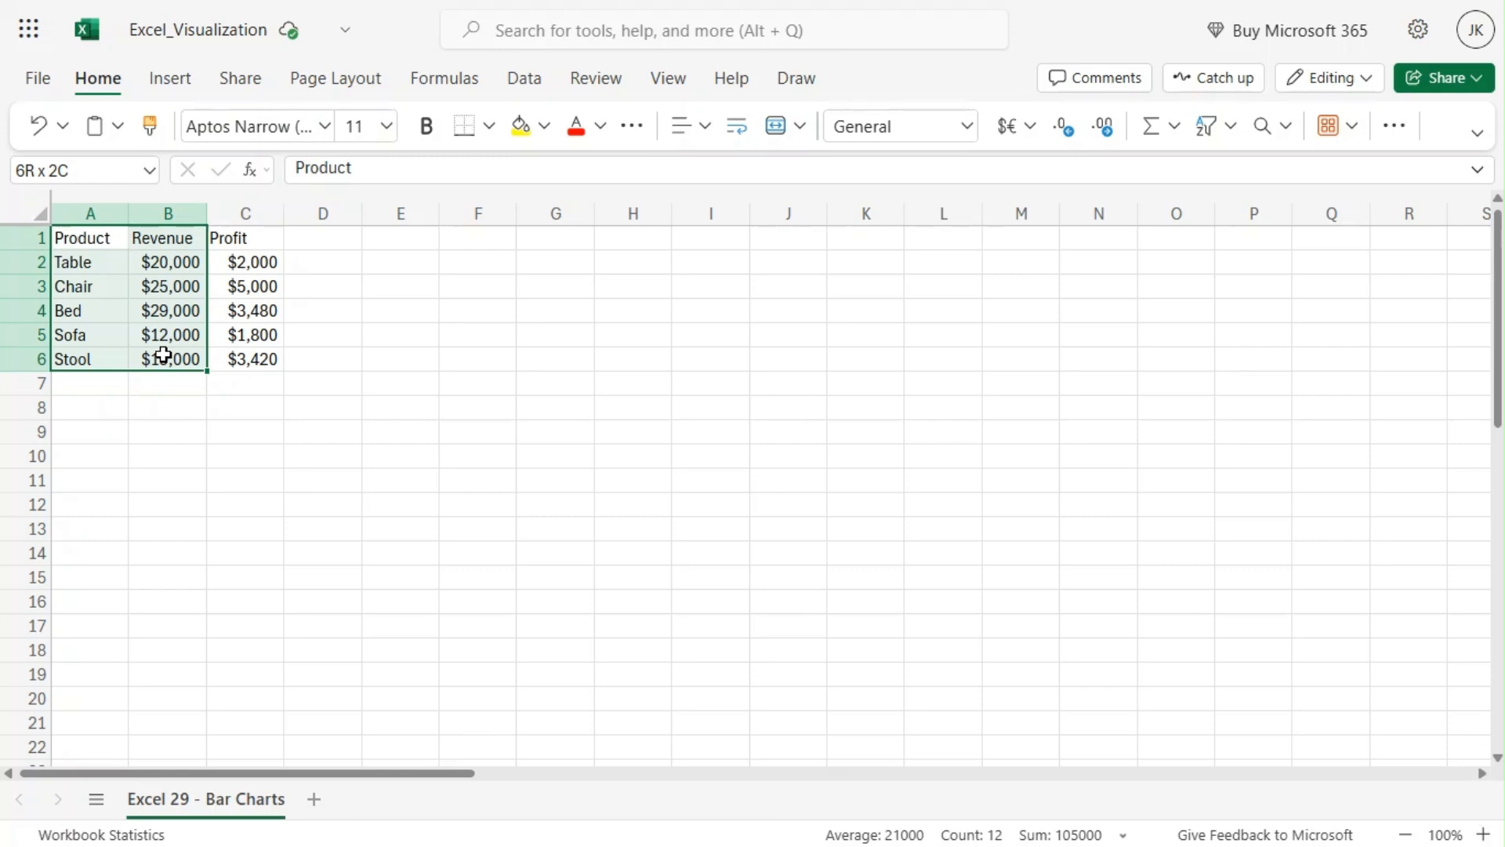
click(178, 83)
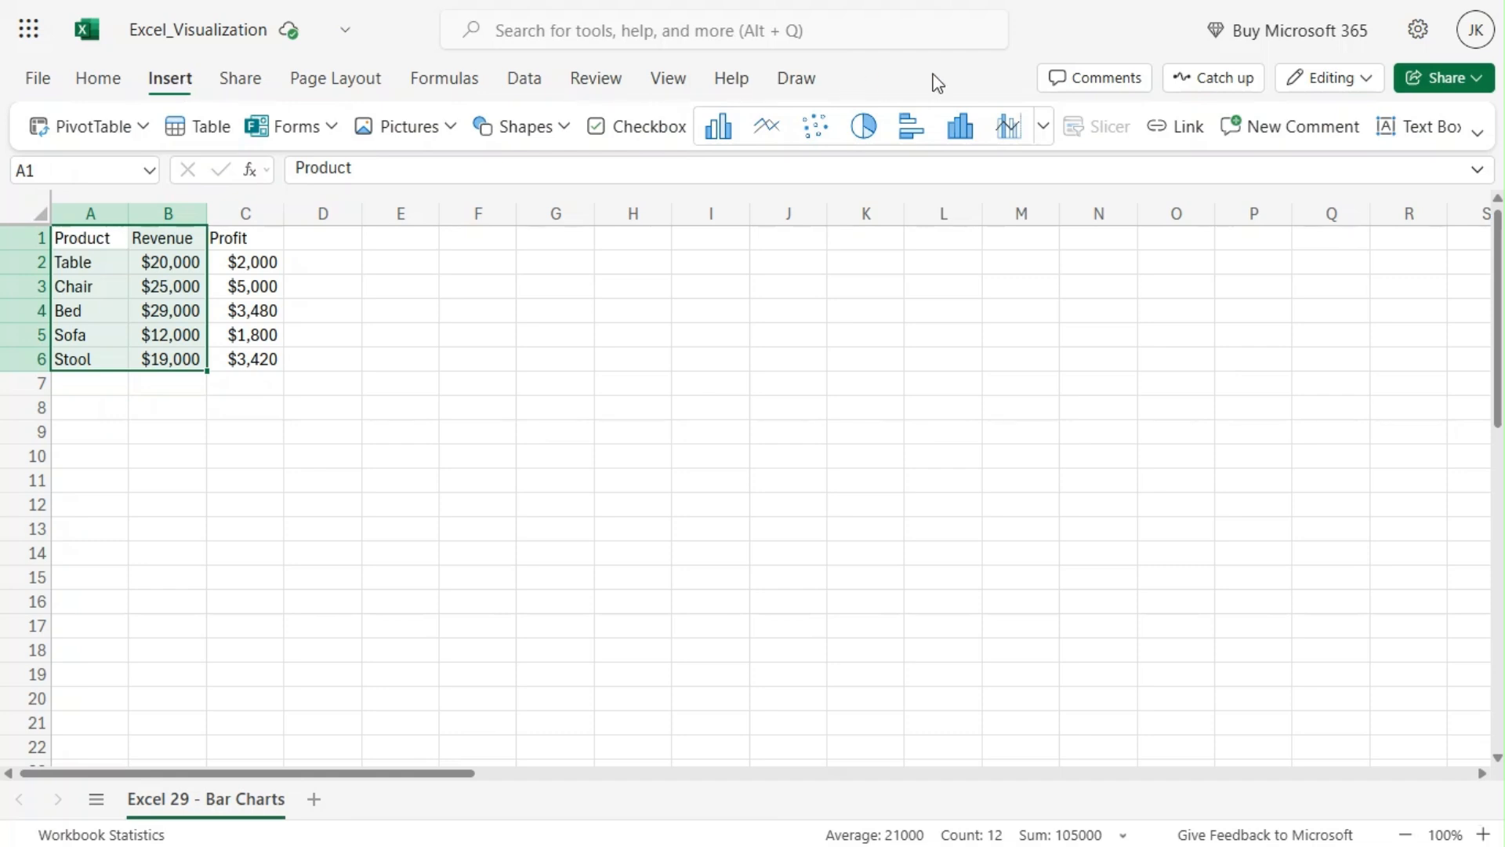
click(1045, 129)
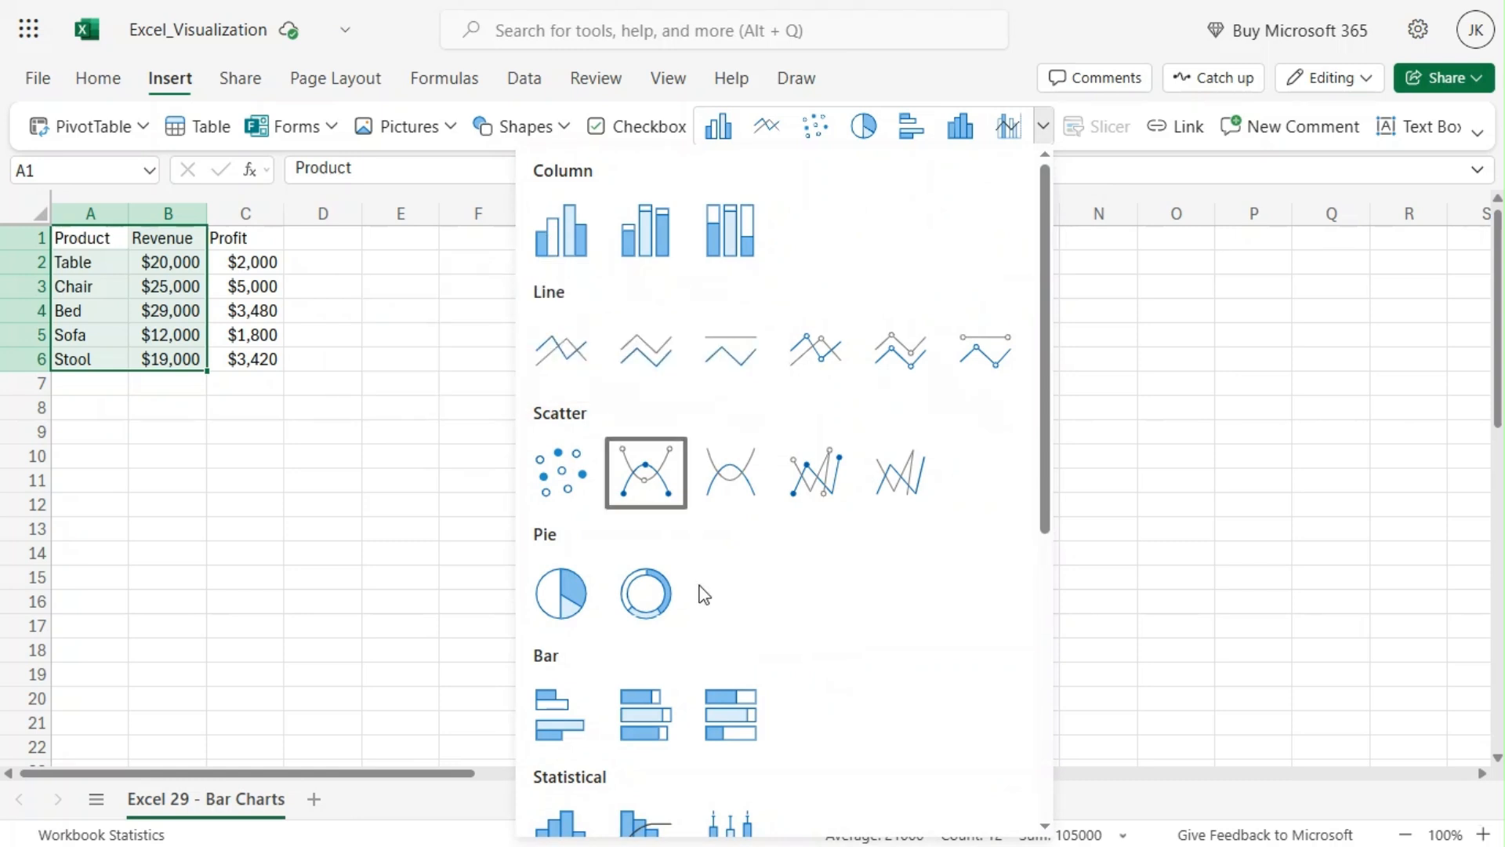
scroll(697, 580, down, 3)
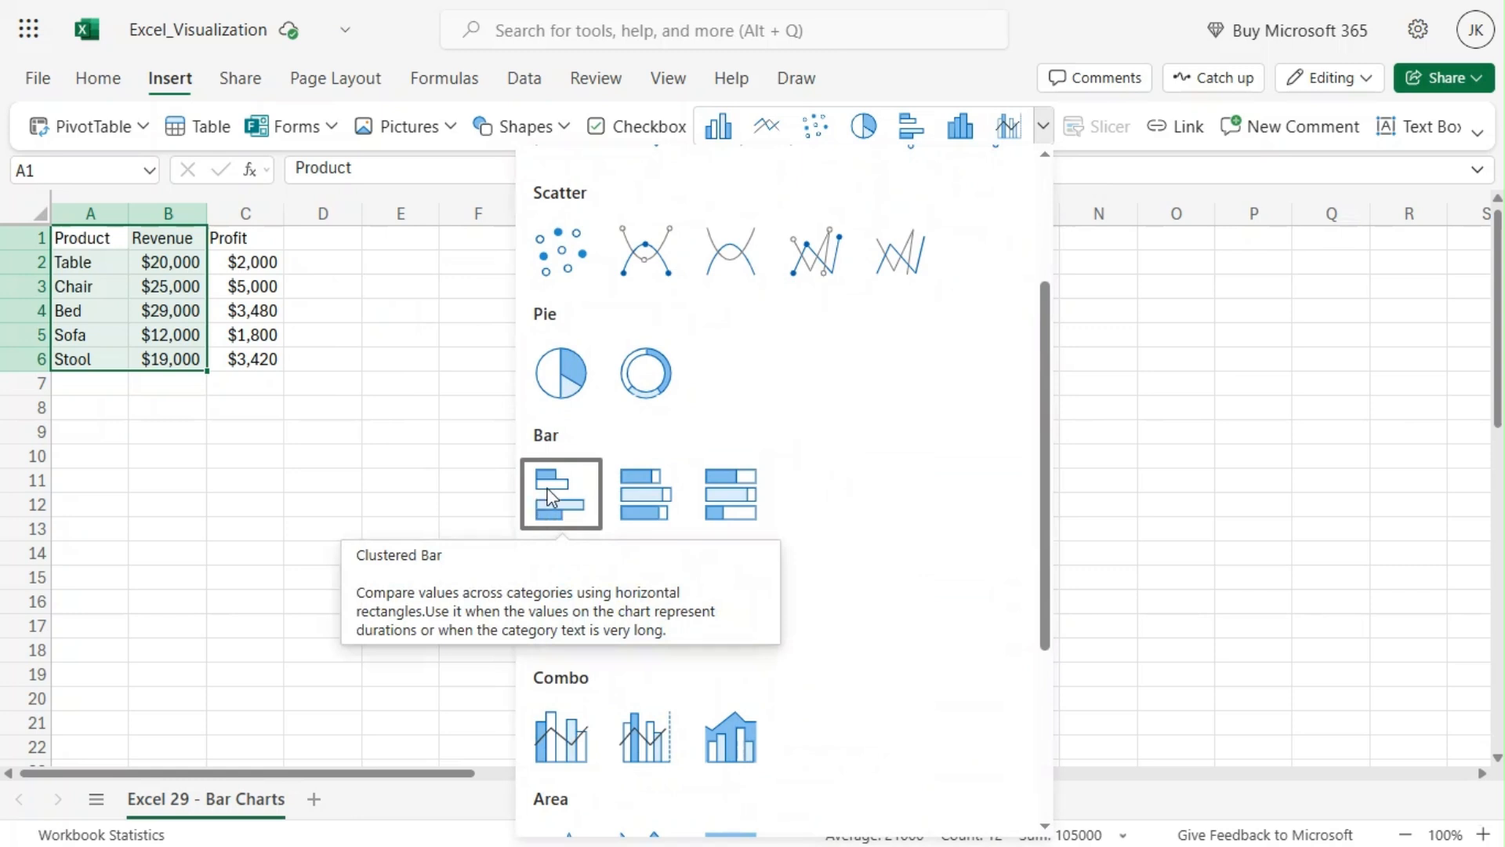
click(550, 495)
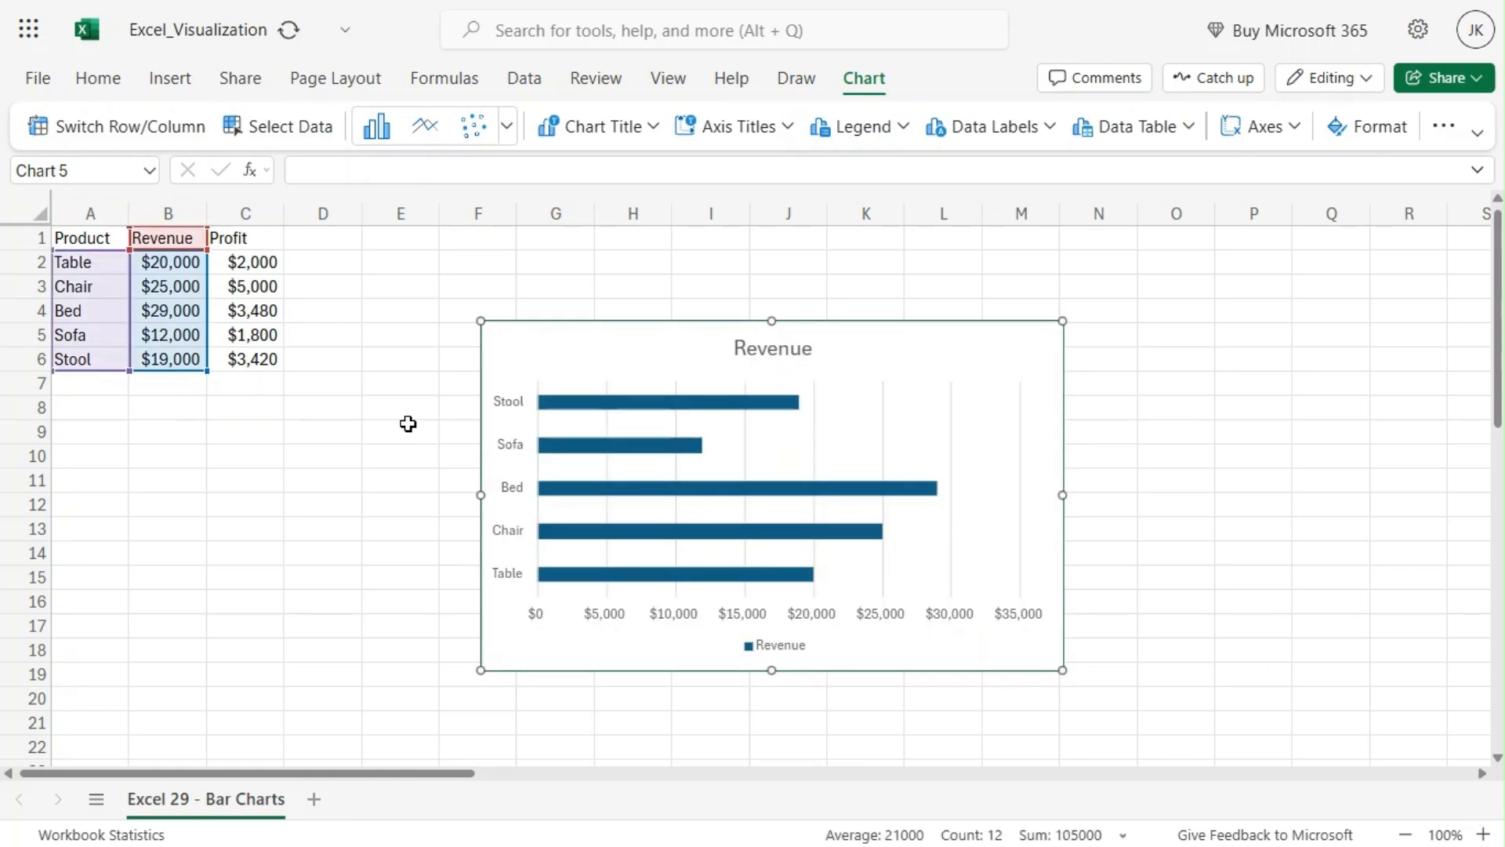
Step: Move the revenue chart up slightly and delete it
drag(598, 335, 542, 273)
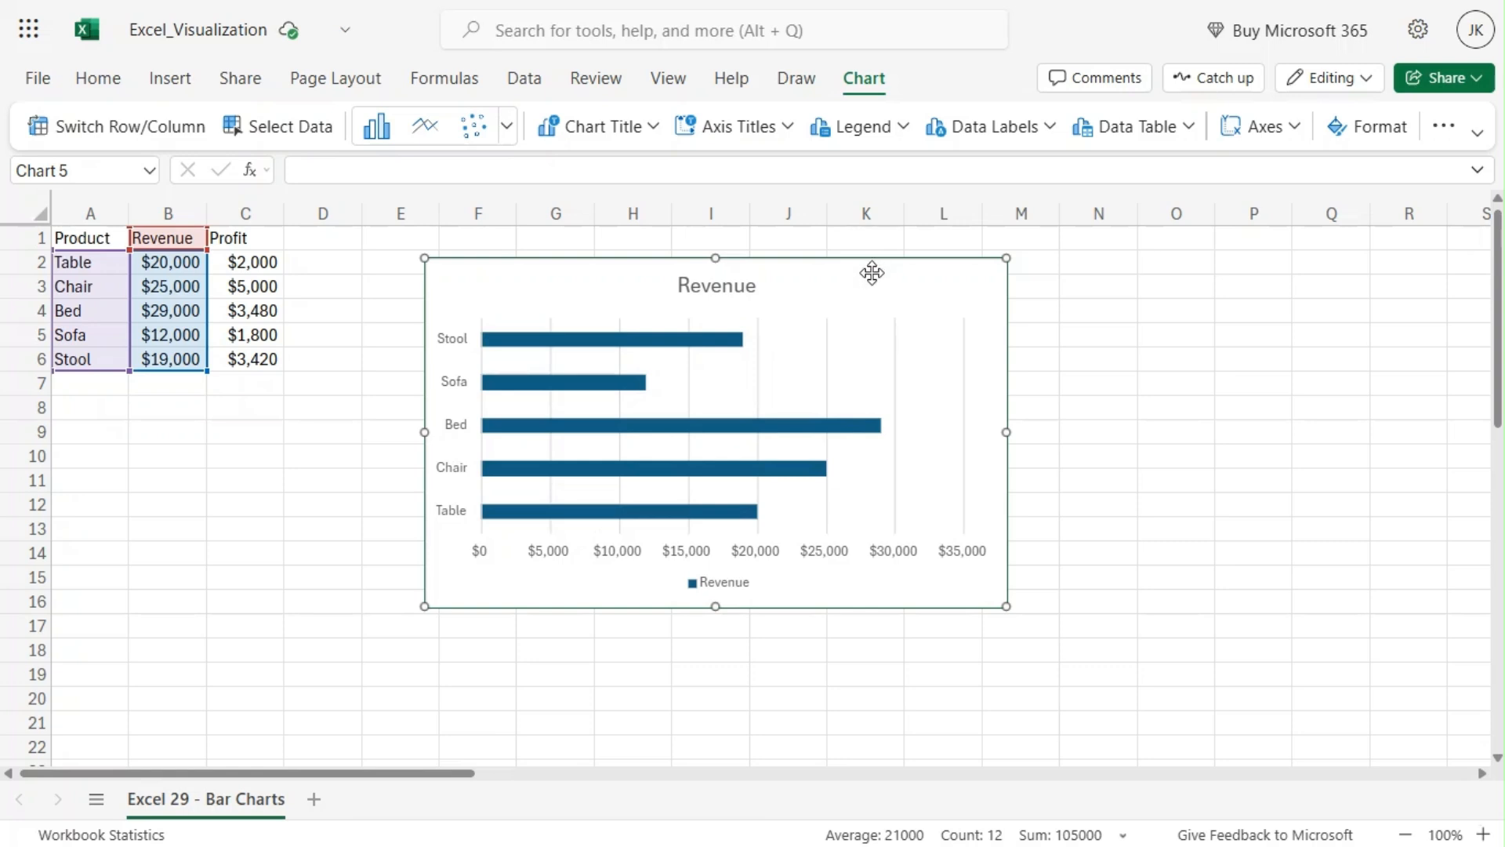
key(Delete)
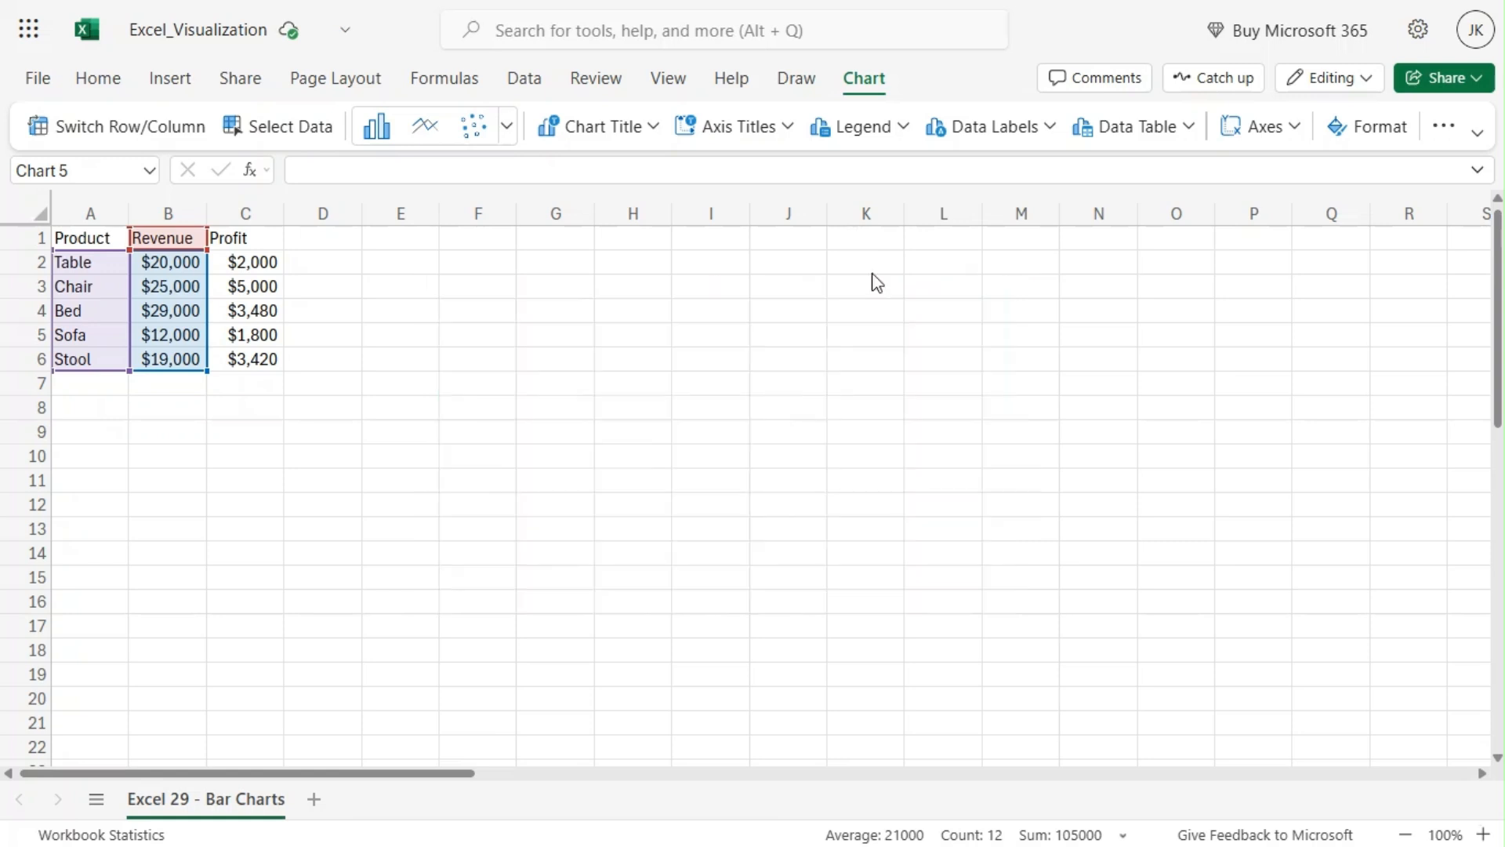
Step: Insert a clustered bar chart from the Product, Revenue and Profit table
click(323, 433)
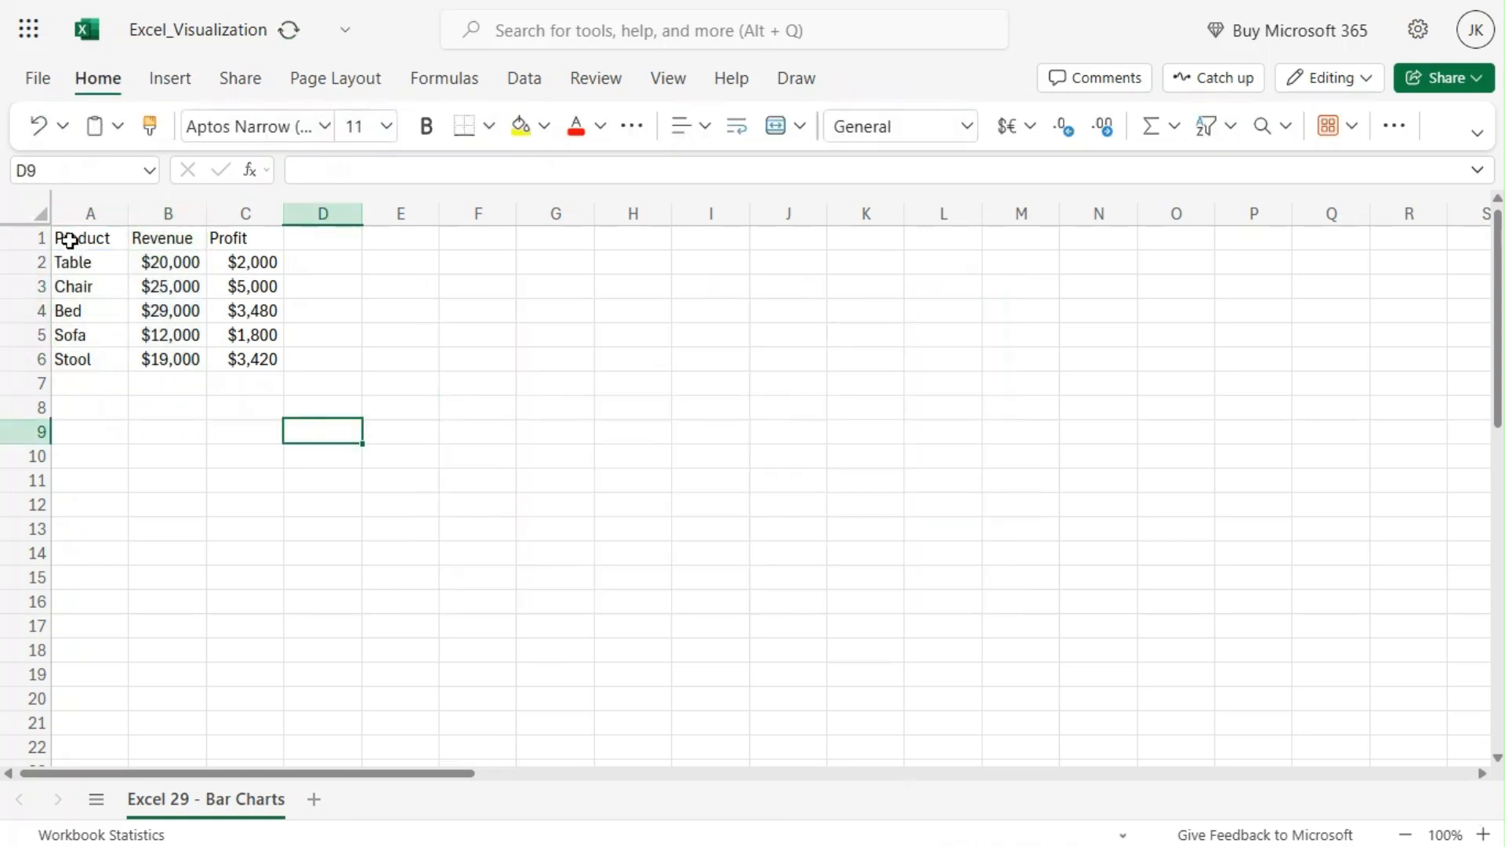
drag(67, 238, 233, 359)
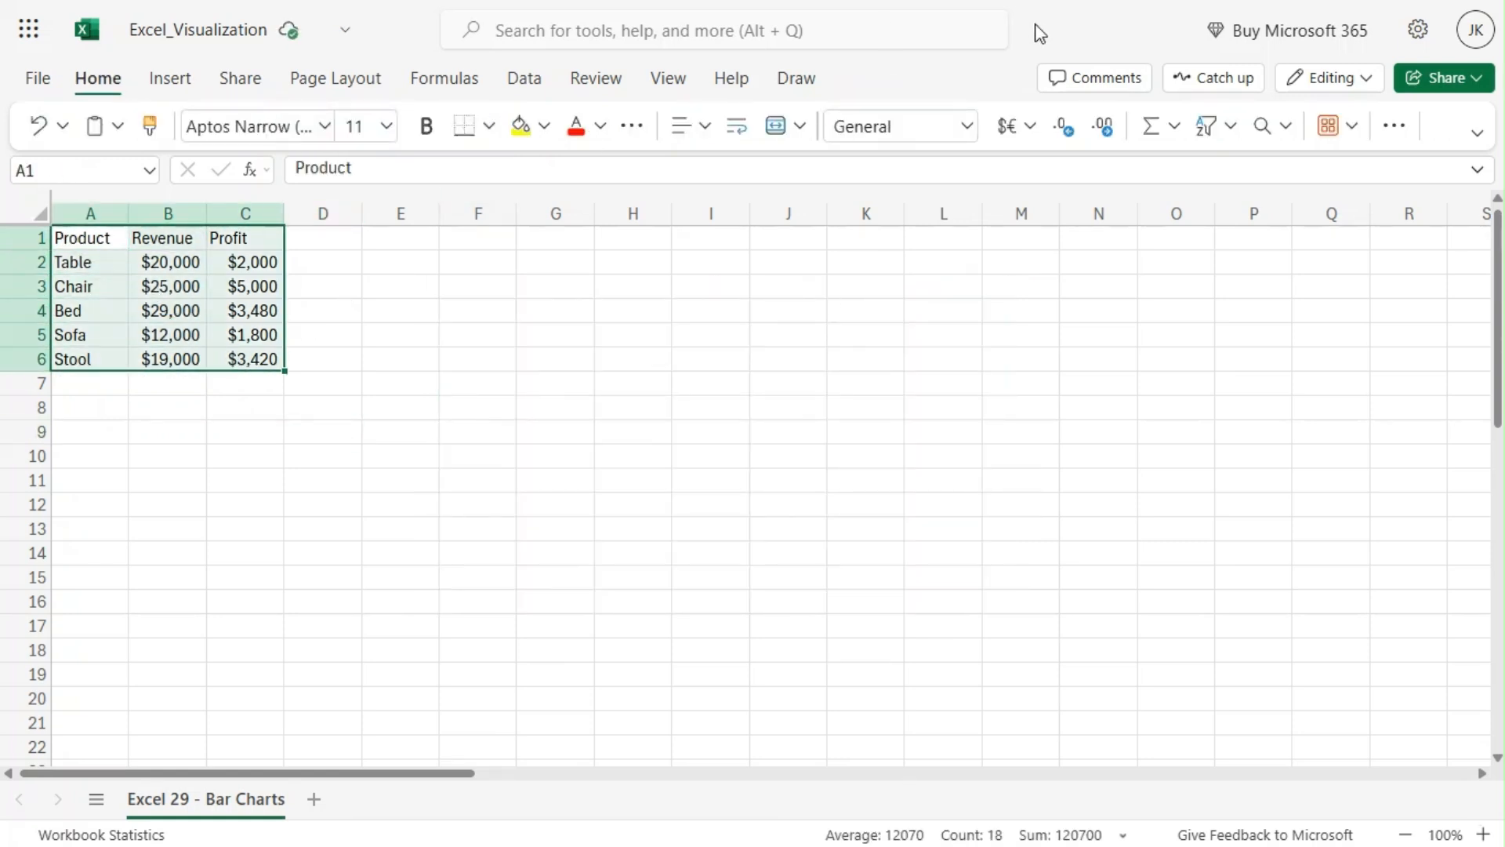
click(169, 81)
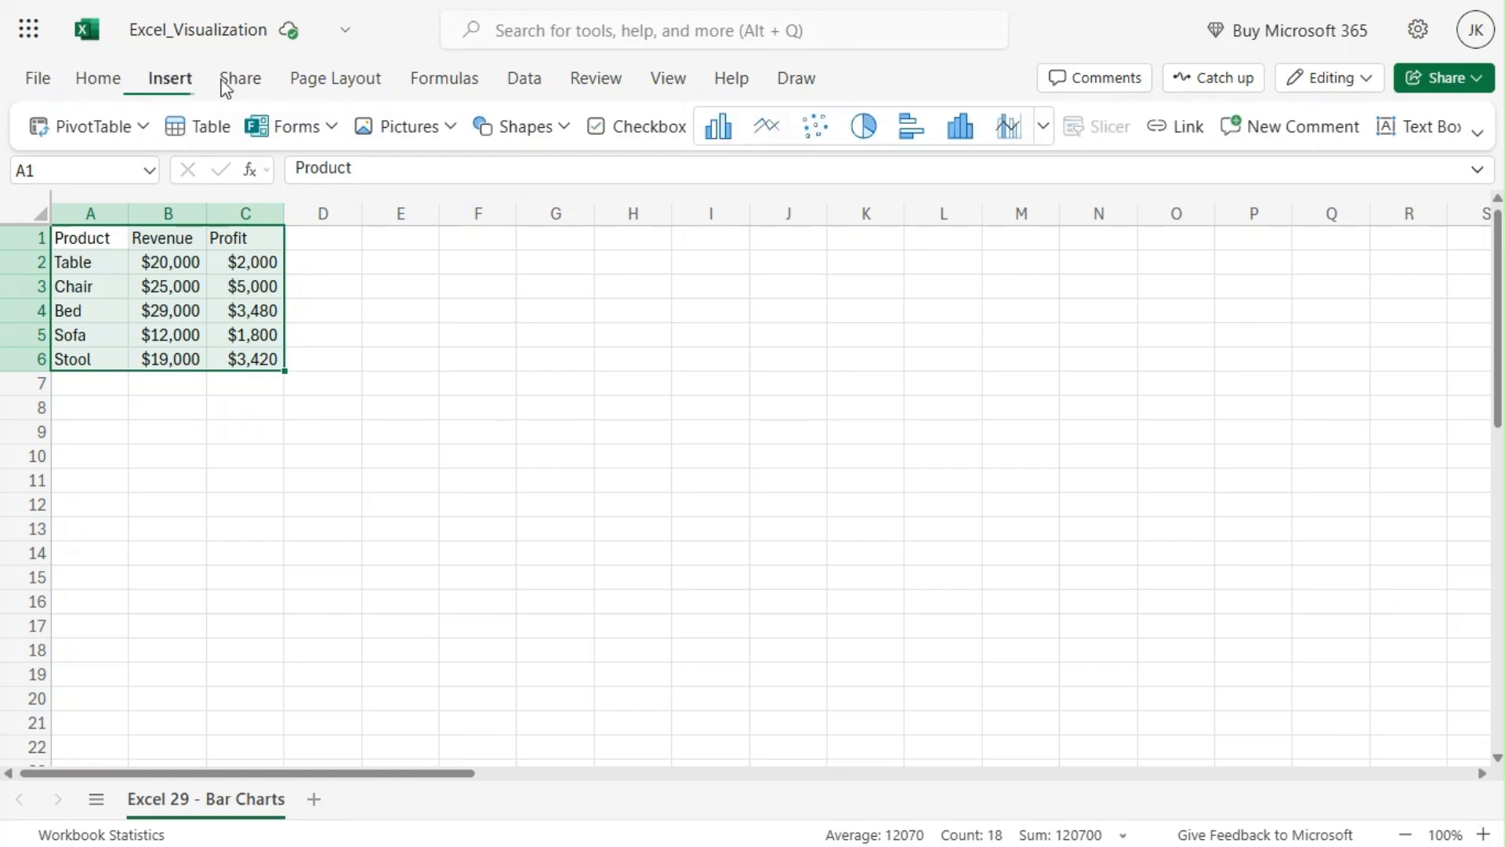
click(1044, 127)
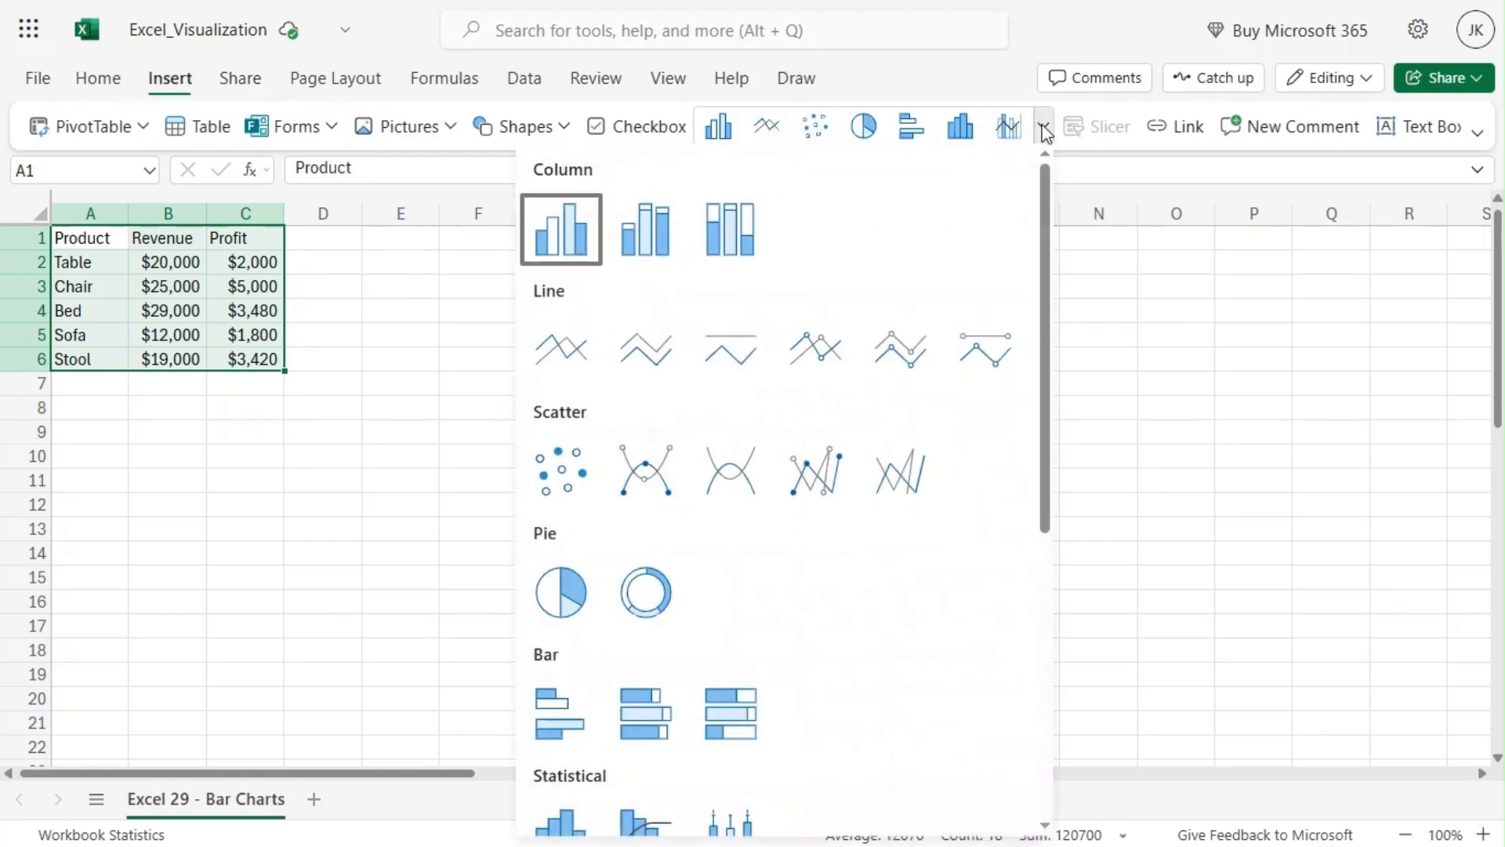
scroll(827, 502, down, 3)
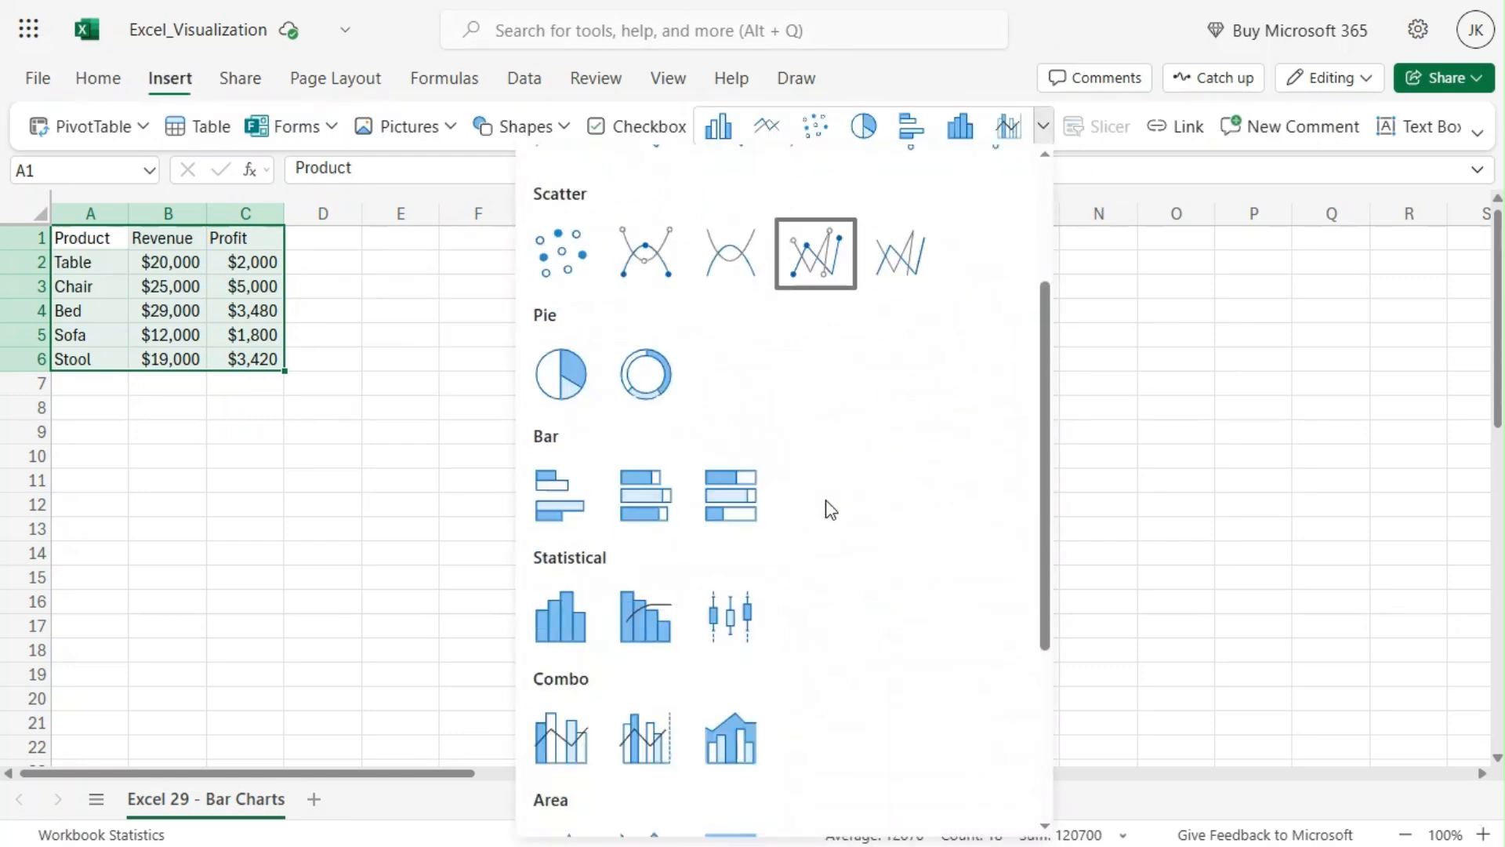
click(566, 479)
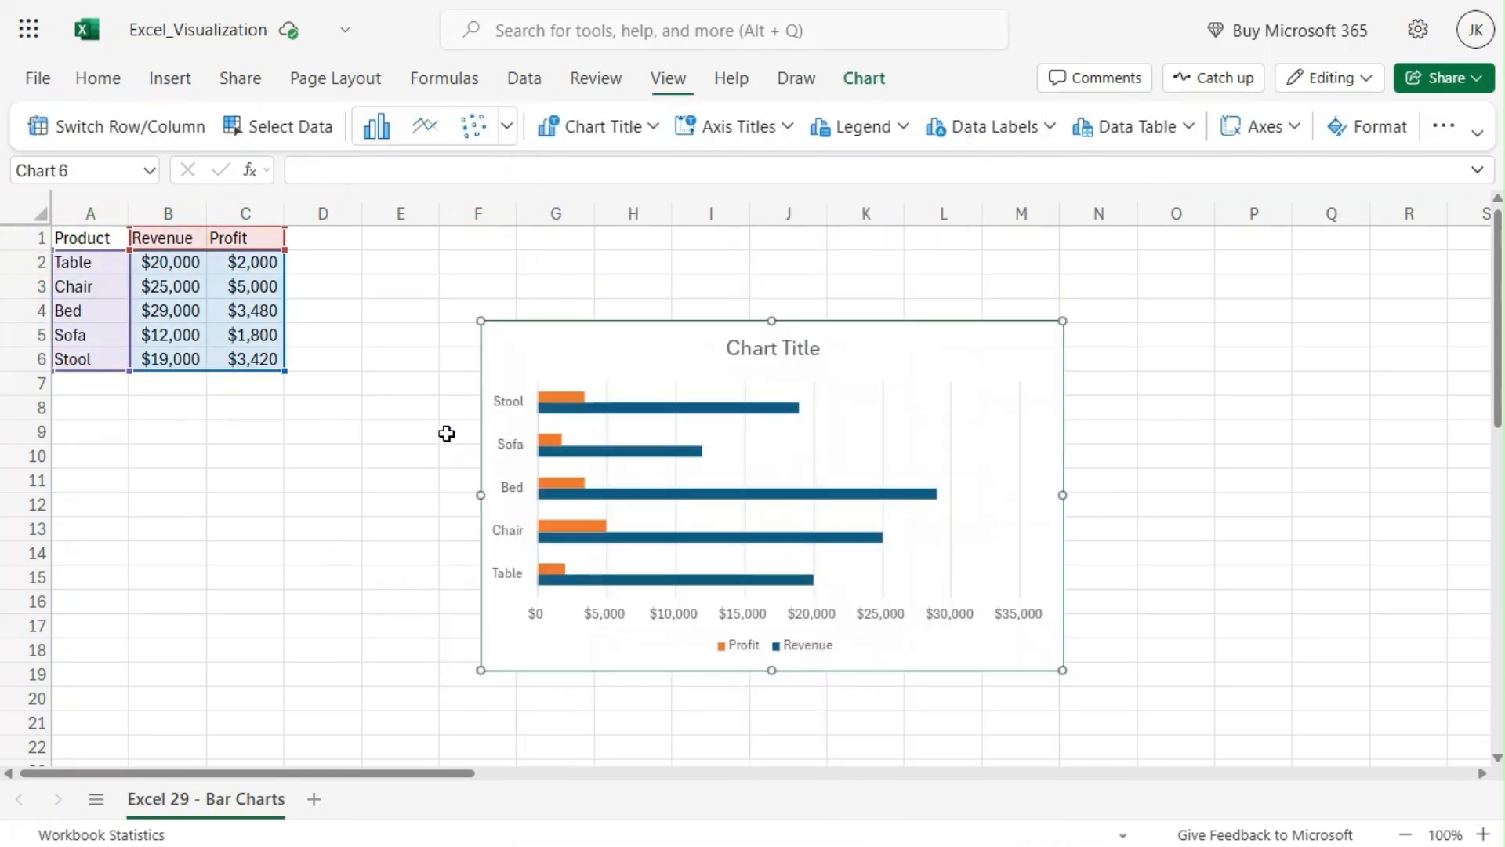
Step: Move the new chart up and slightly left on the sheet
drag(938, 329, 928, 266)
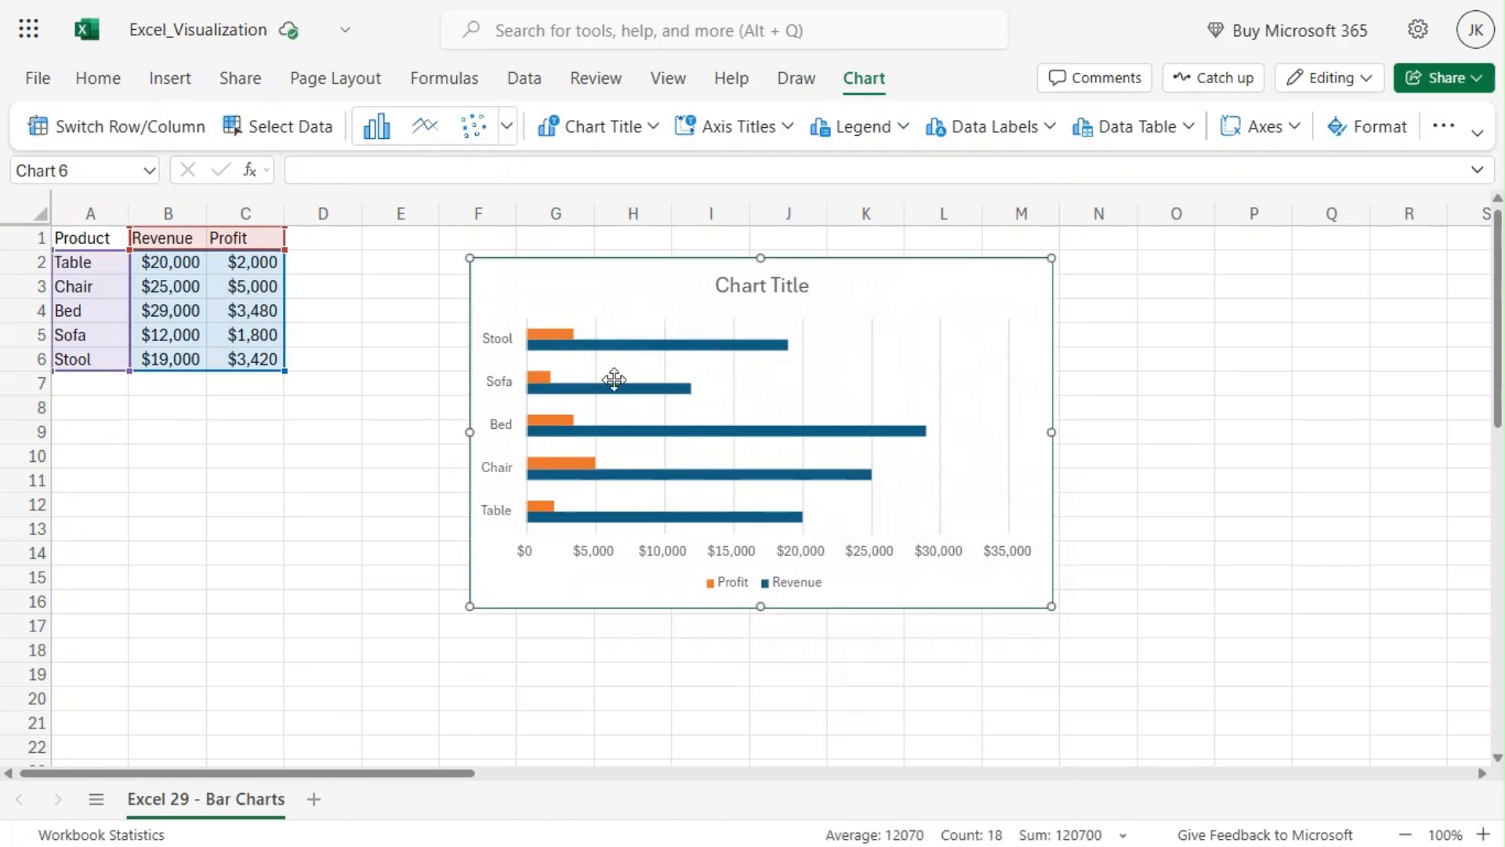
mouse_move(581, 344)
mouse_move(565, 530)
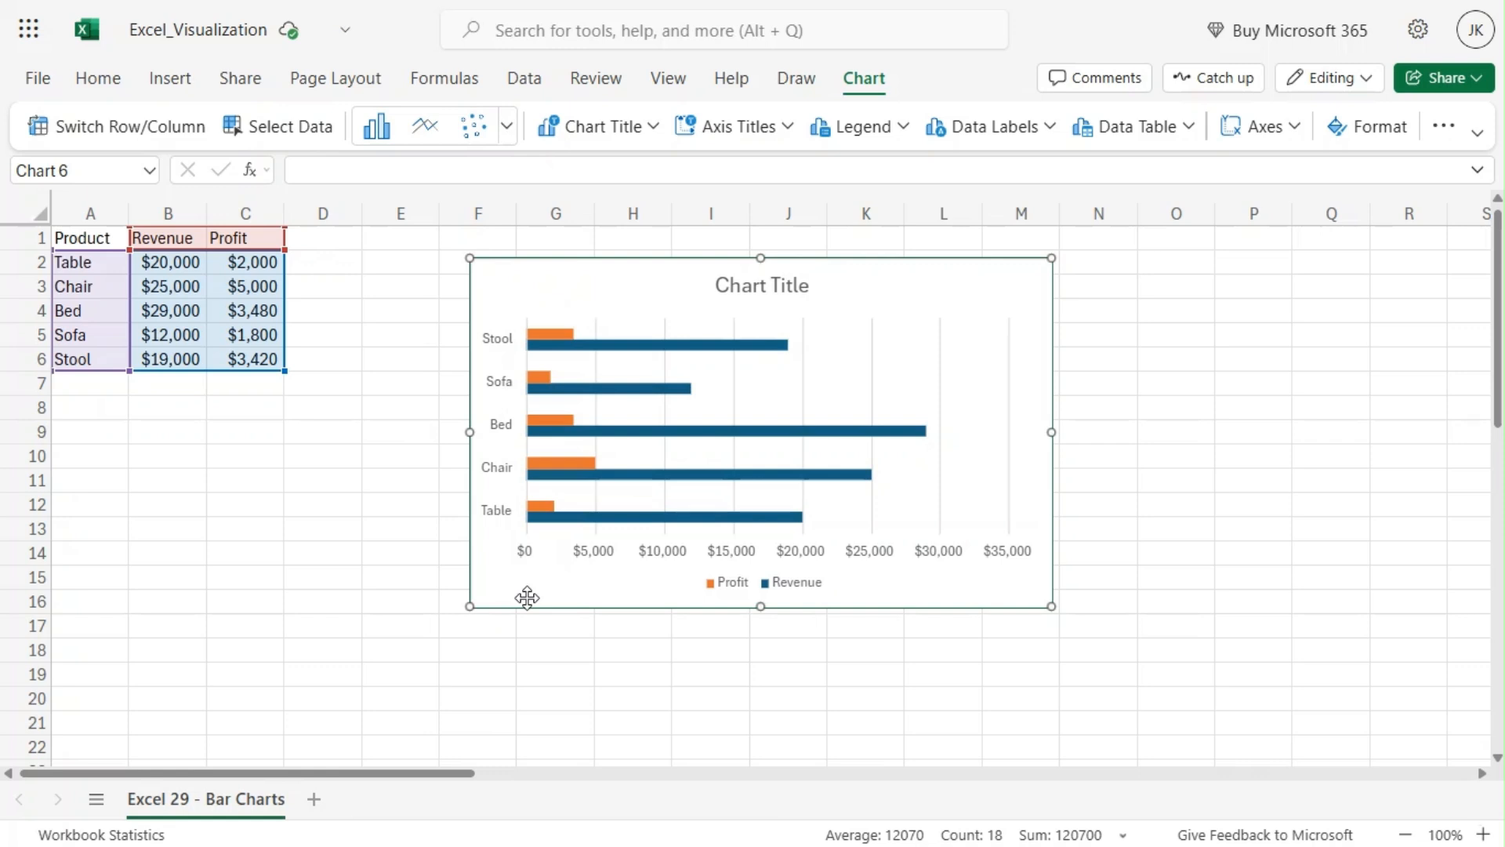
Step: Set the chart title to "Revenue and Profit By Product" in the chart format options
click(752, 280)
double_click(752, 281)
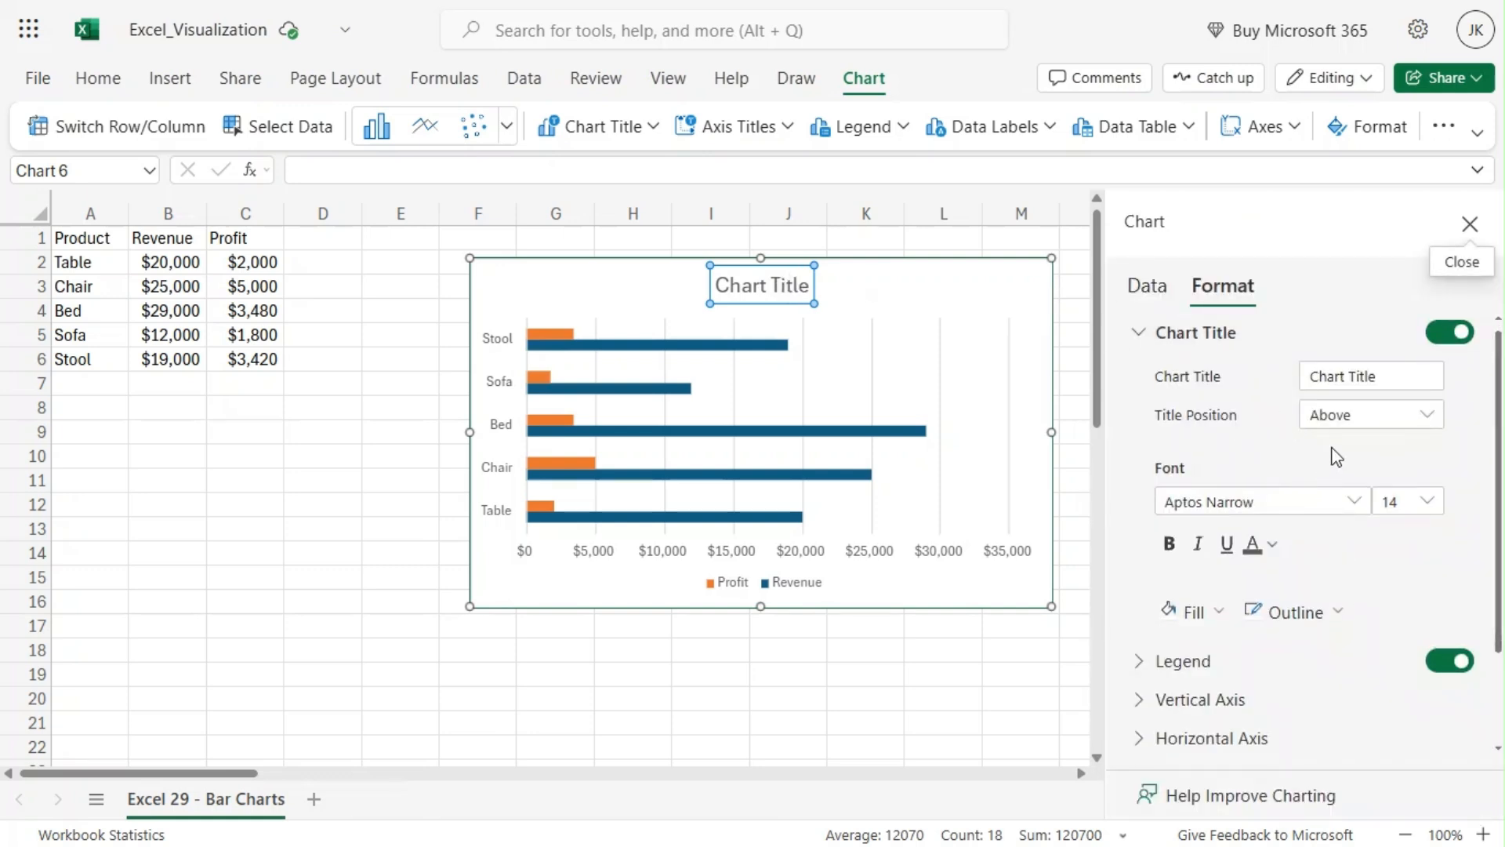
drag(1384, 369, 1306, 362)
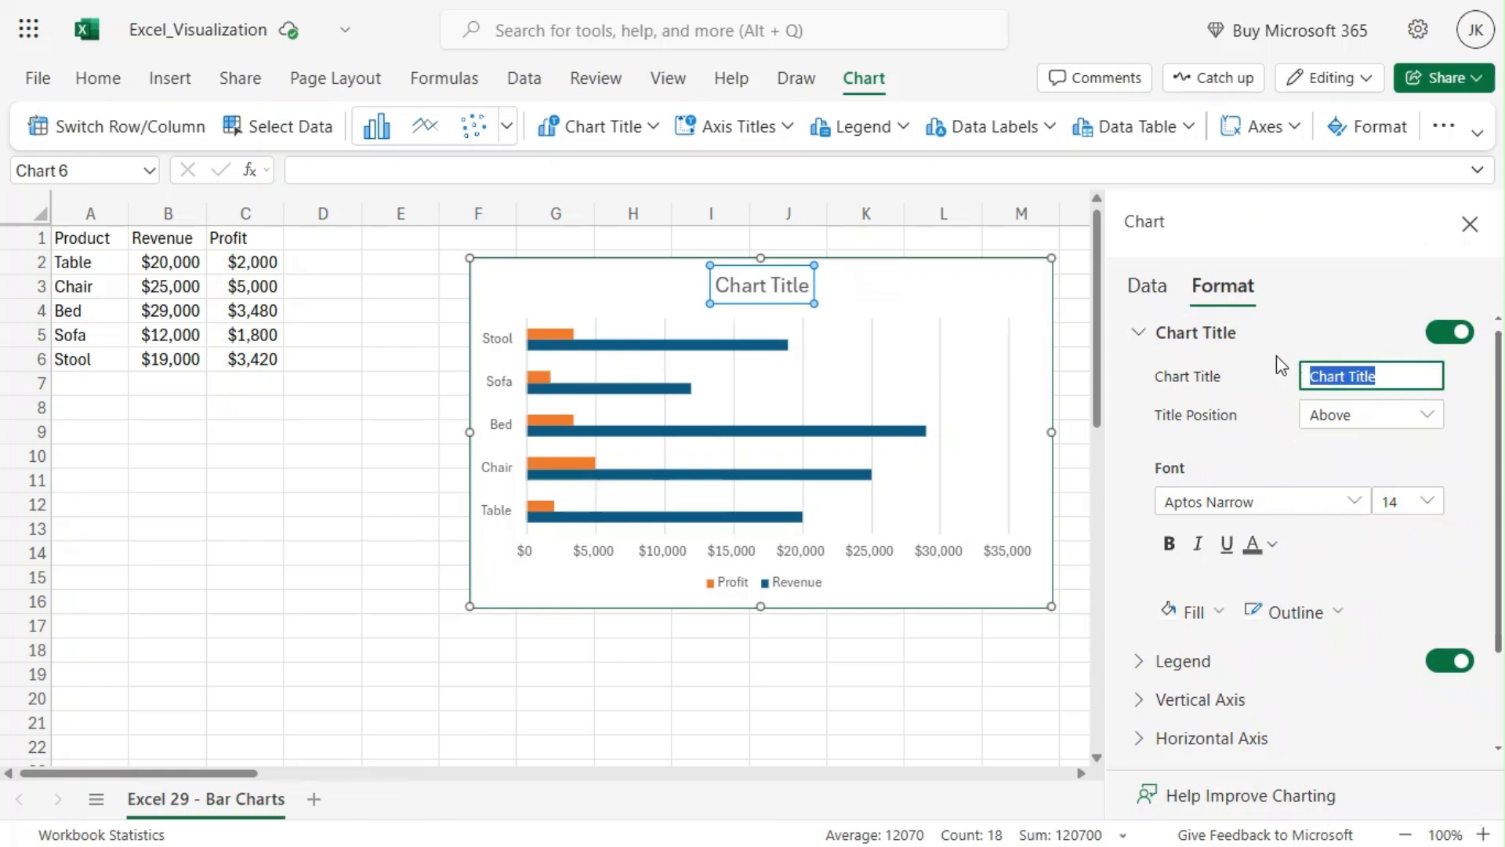
text(Revenue )
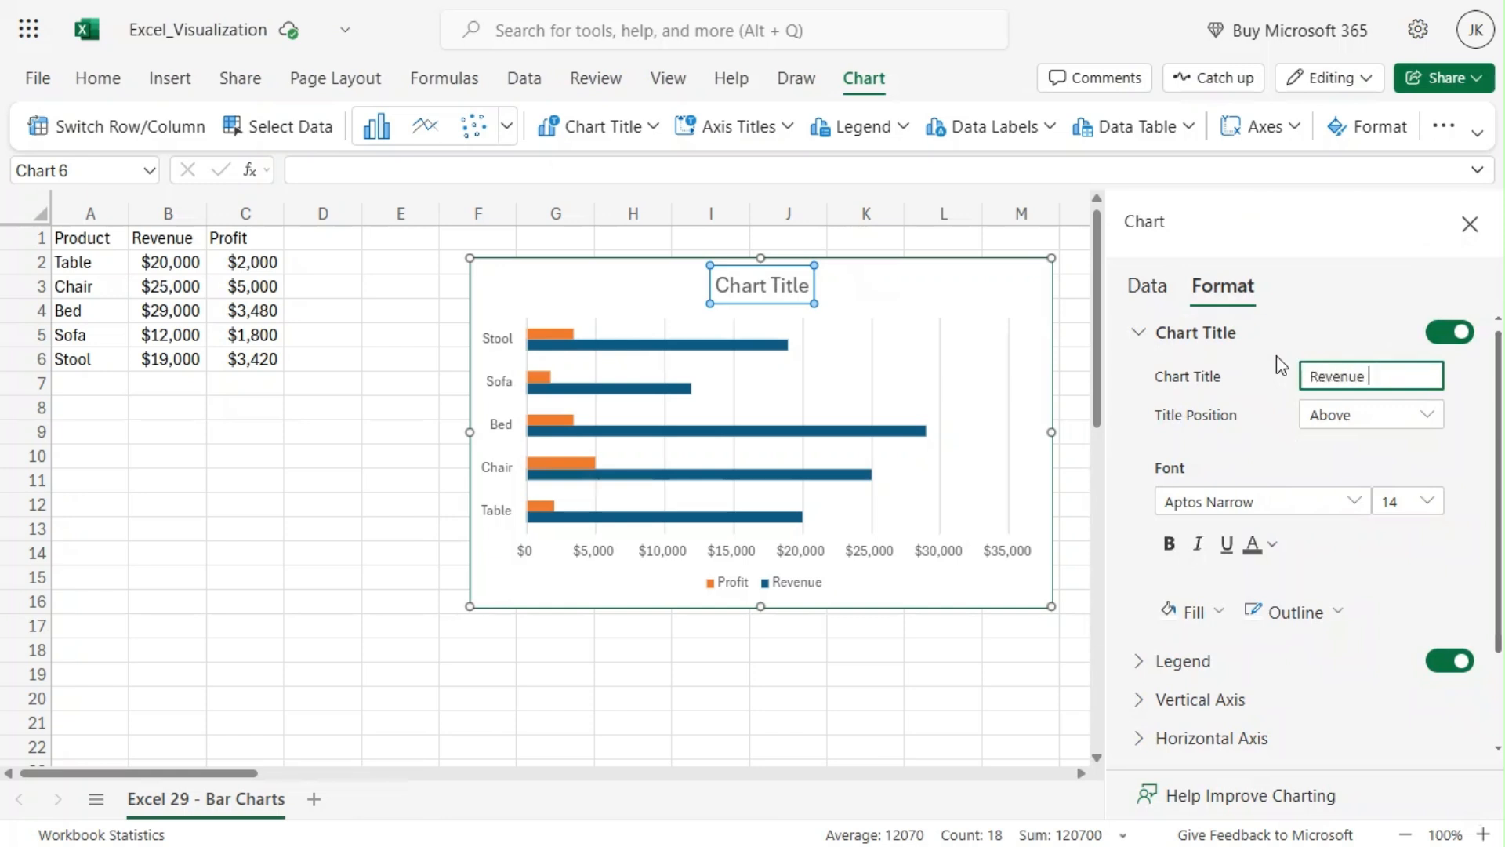
text(and Profit By Pr)
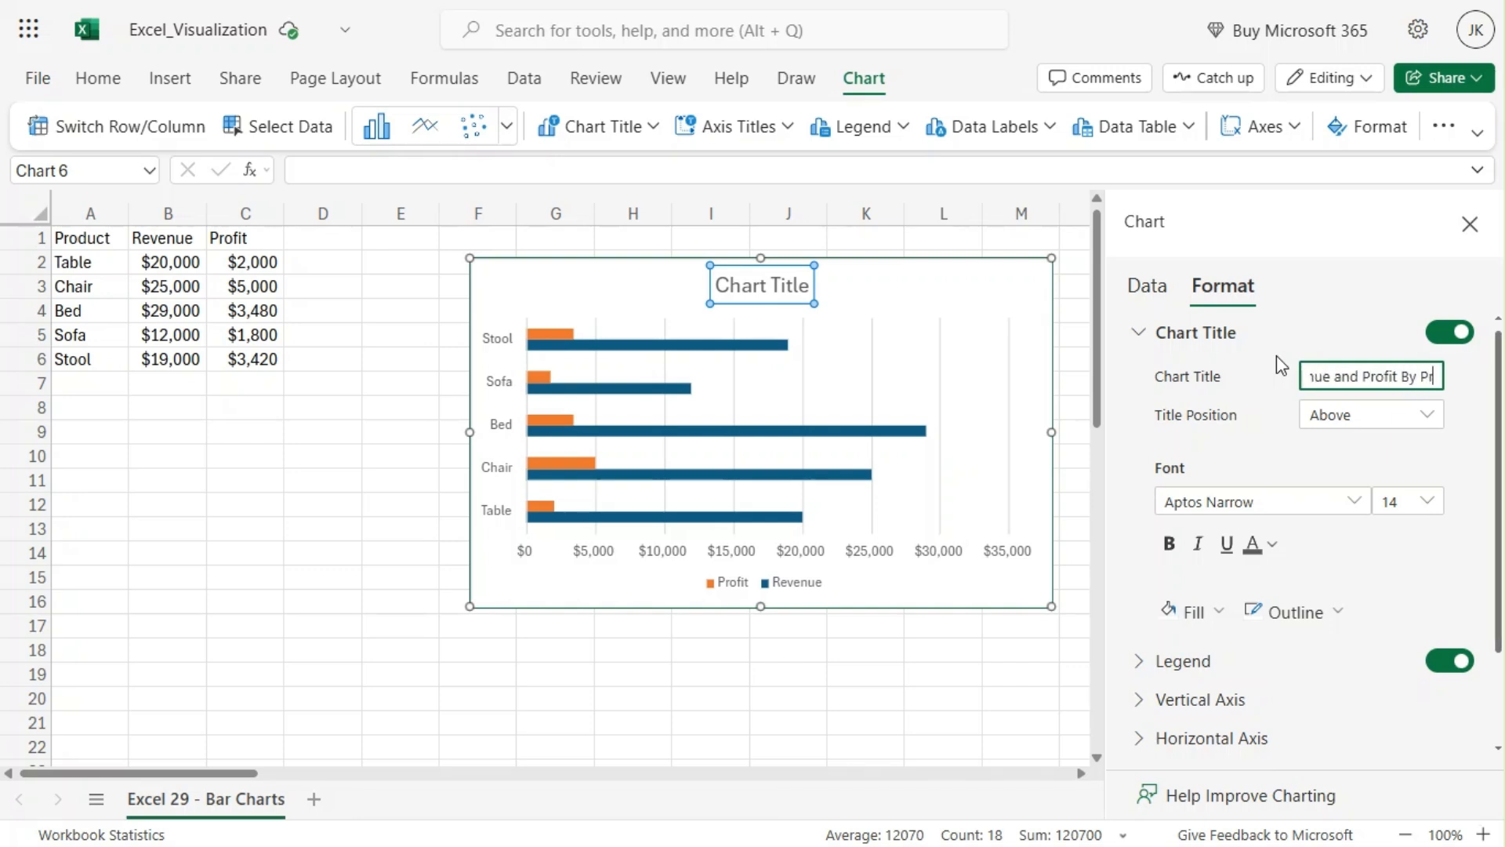
text(oduct)
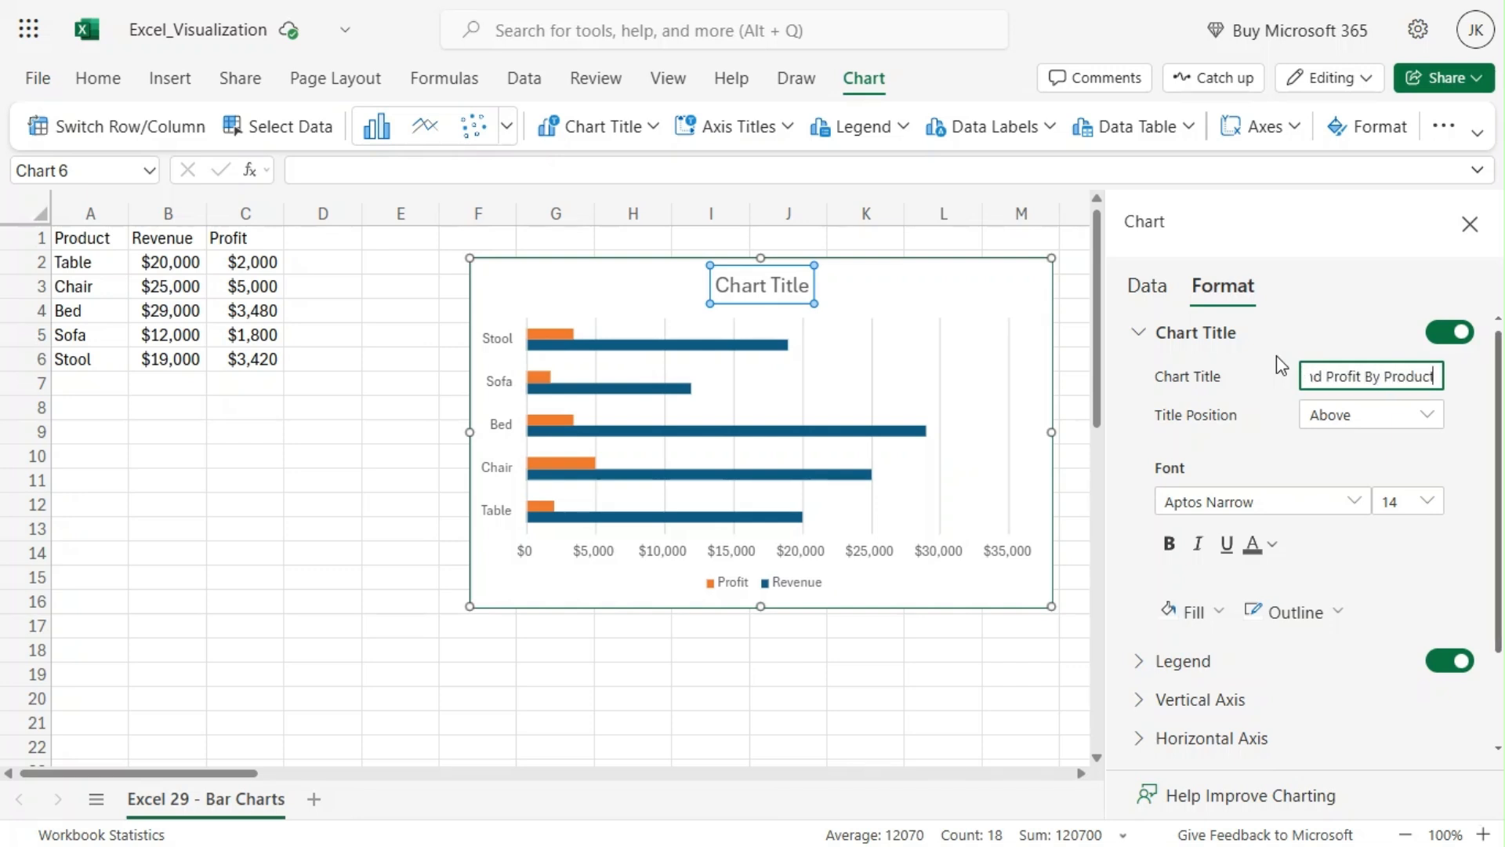
click(1324, 273)
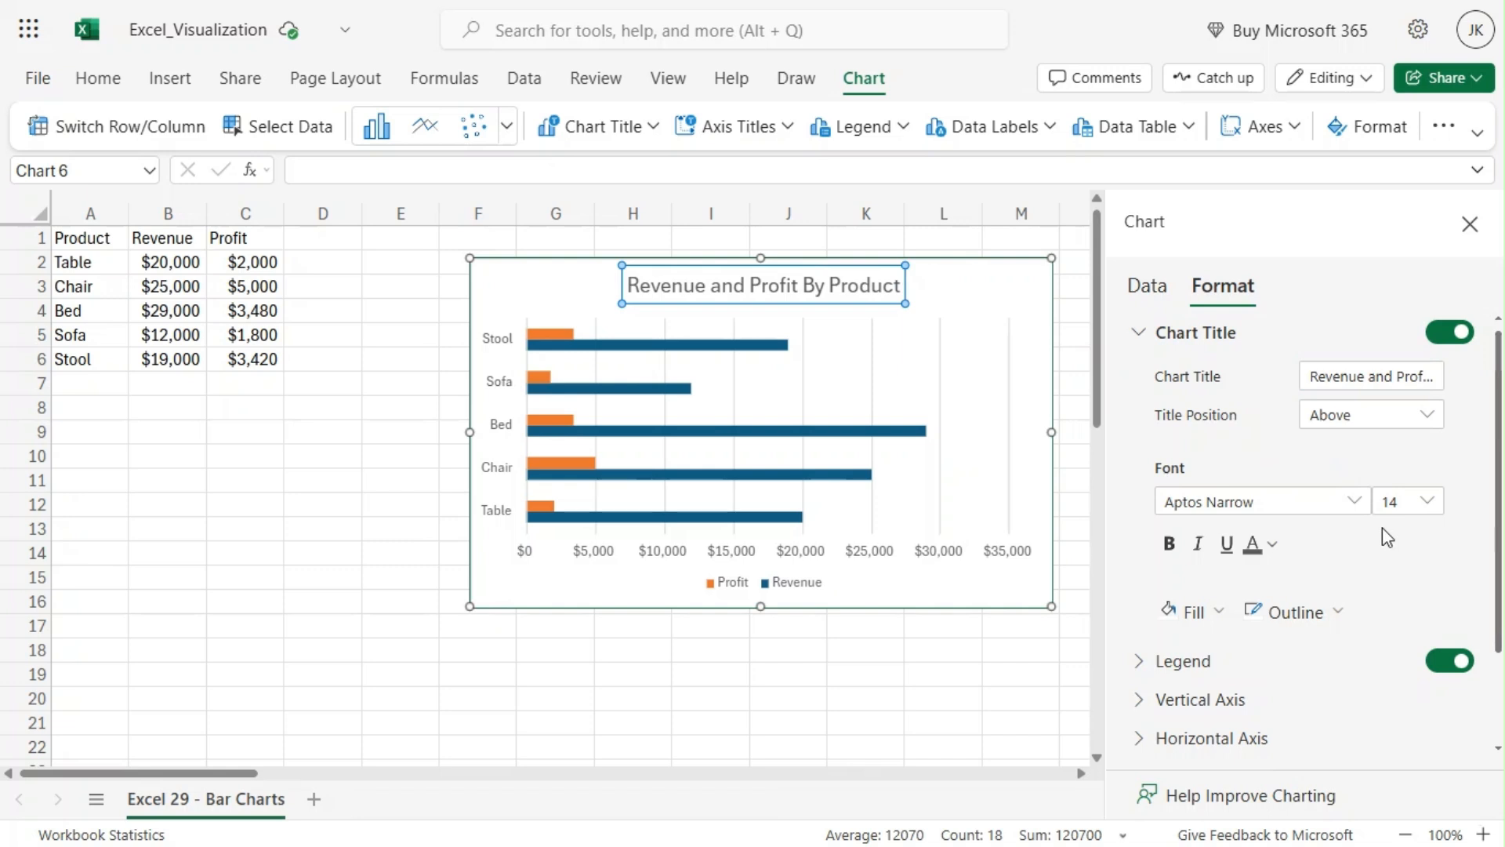
Step: Fill the chart title background with light blue
click(1197, 615)
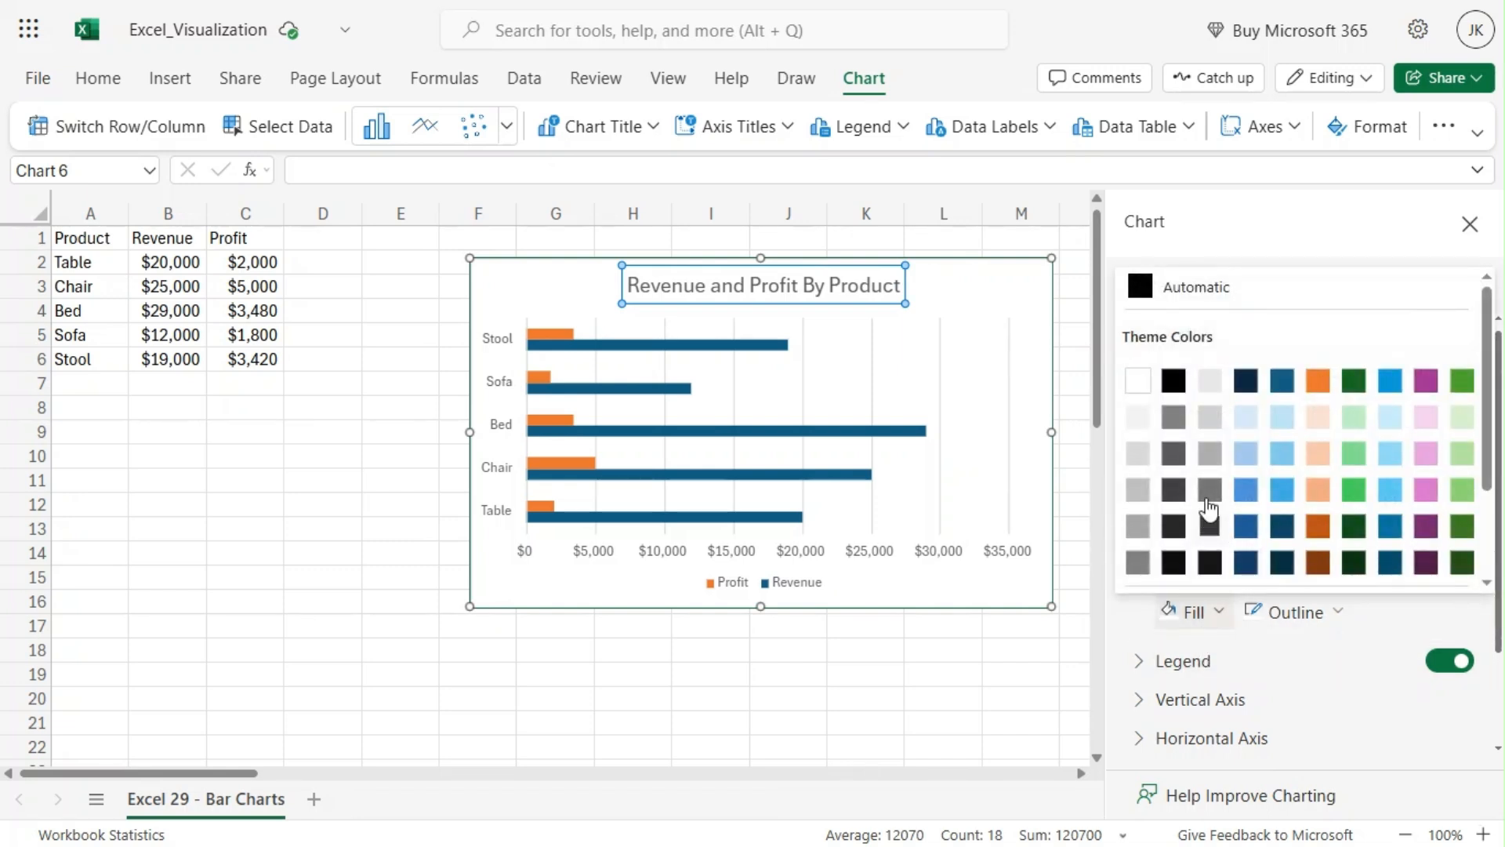
click(1393, 418)
click(1029, 279)
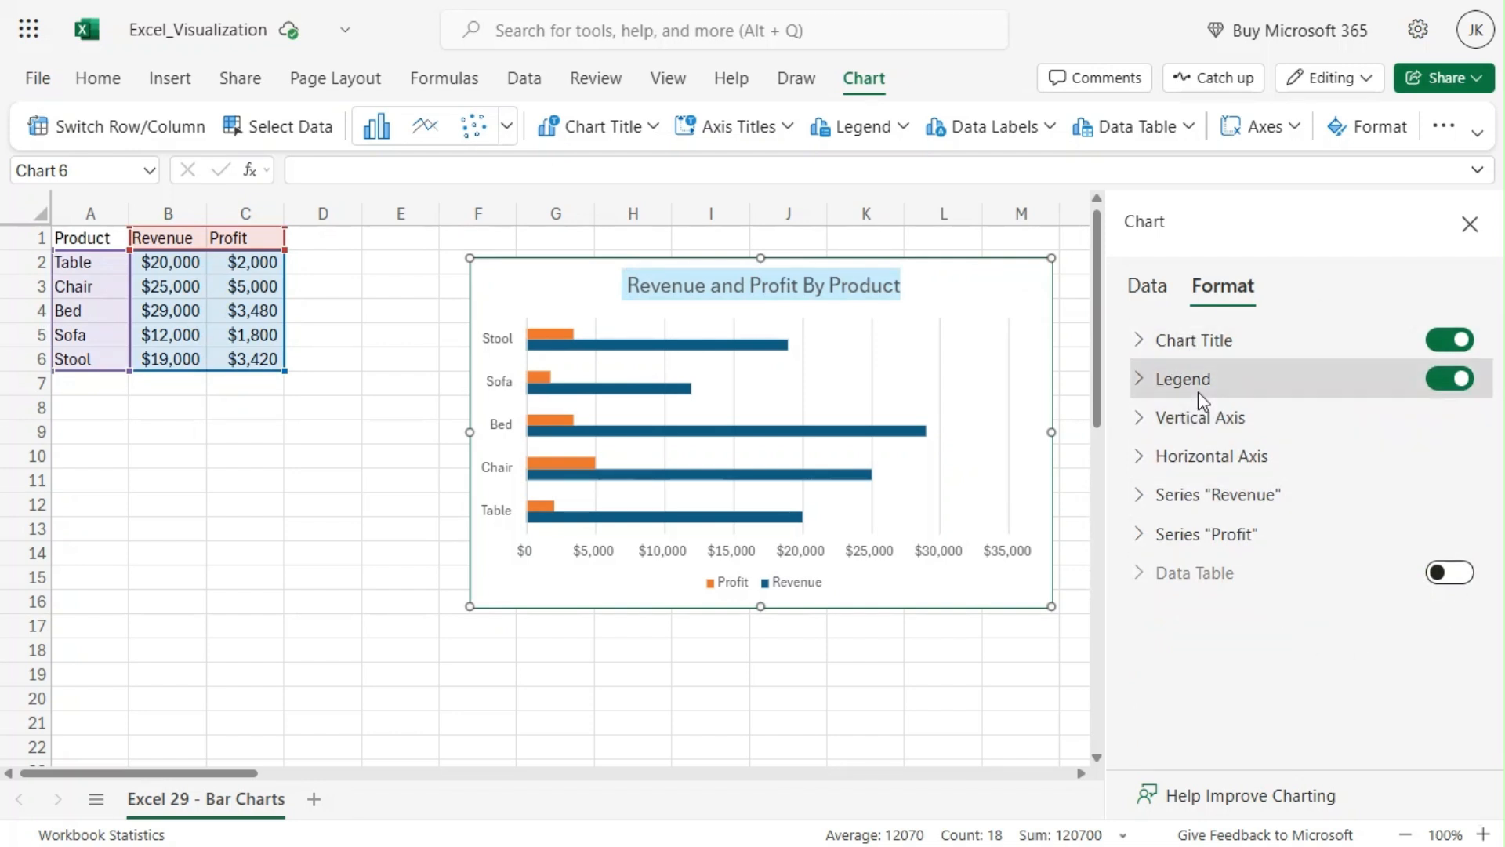
Step: Give the legend a light pink fill and a dark blue outline
click(1139, 379)
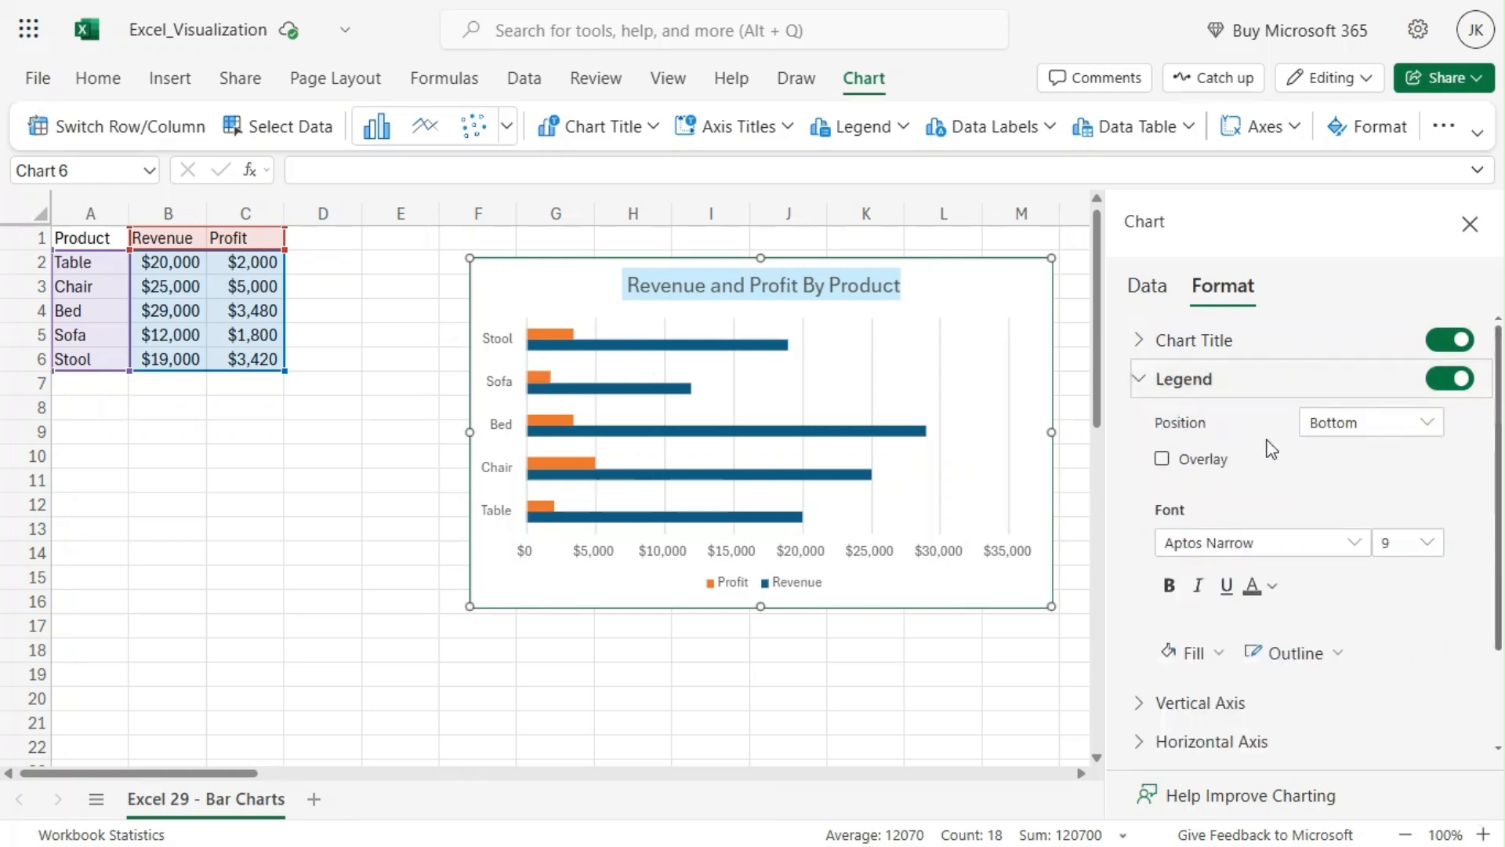
click(1354, 428)
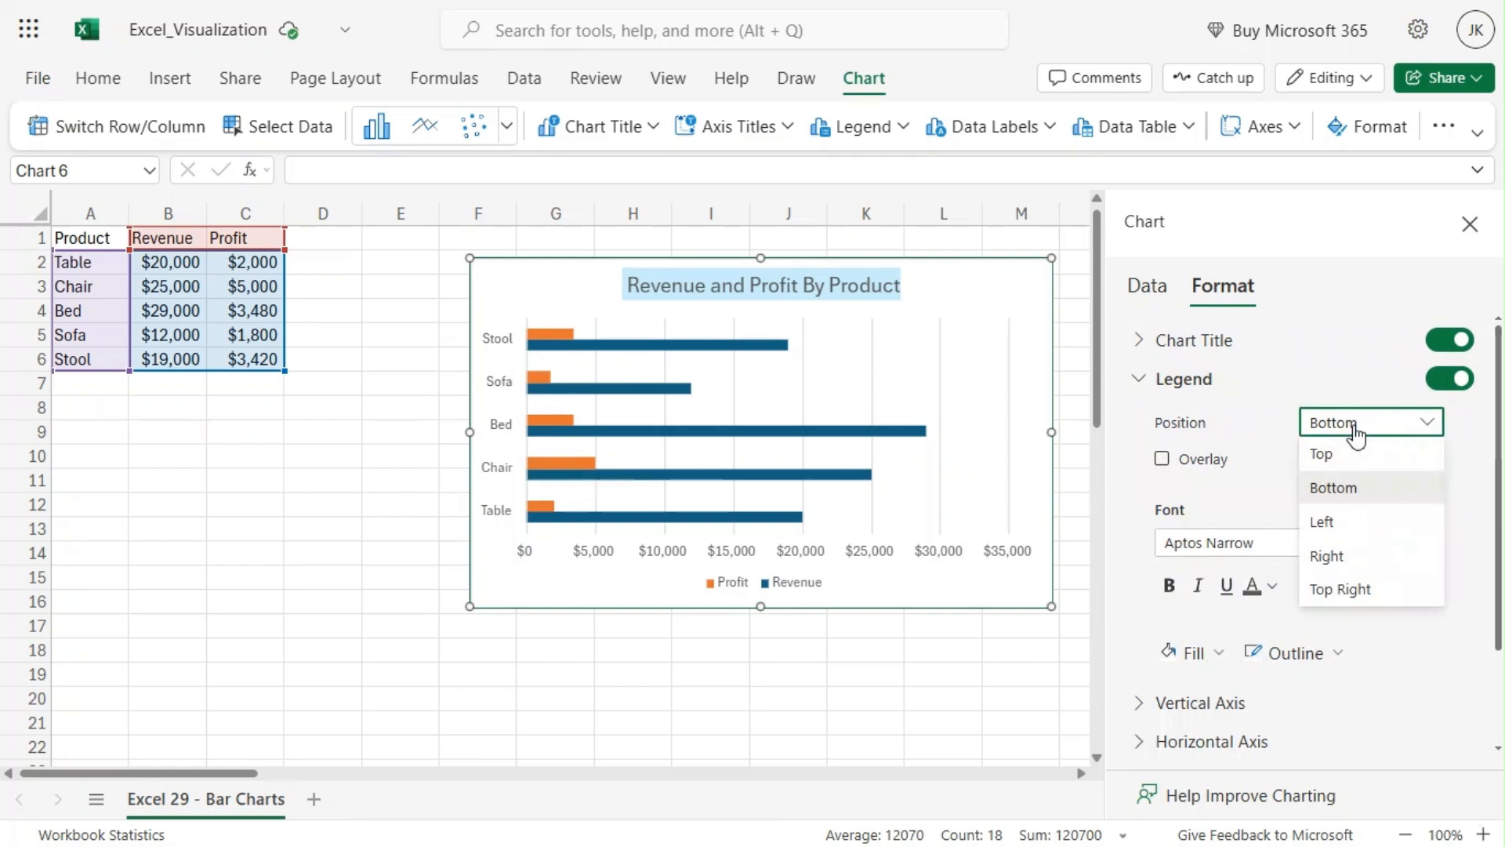
click(1121, 492)
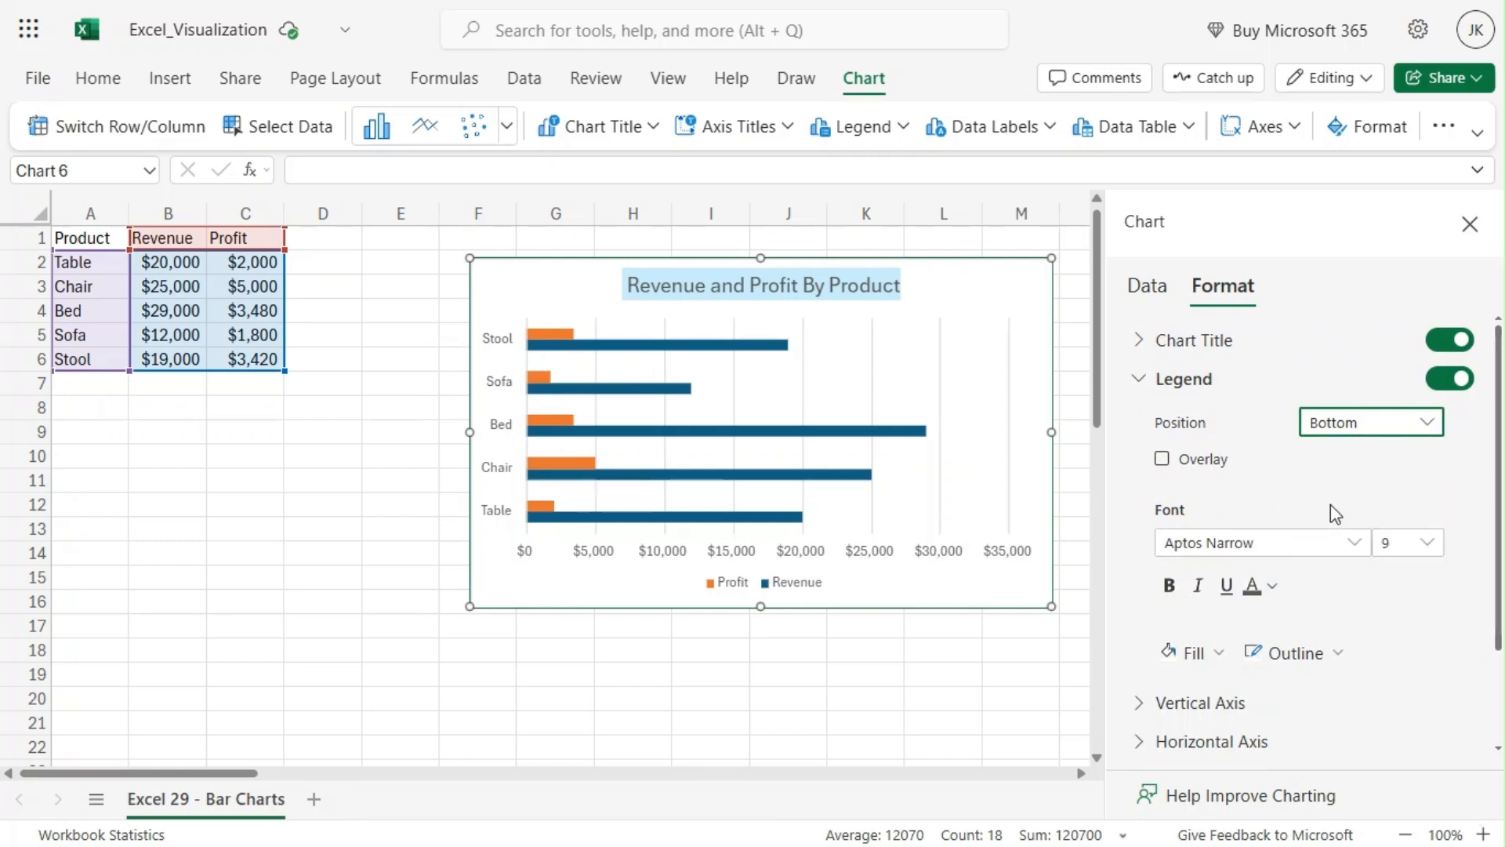
scroll(1329, 505, down, 2)
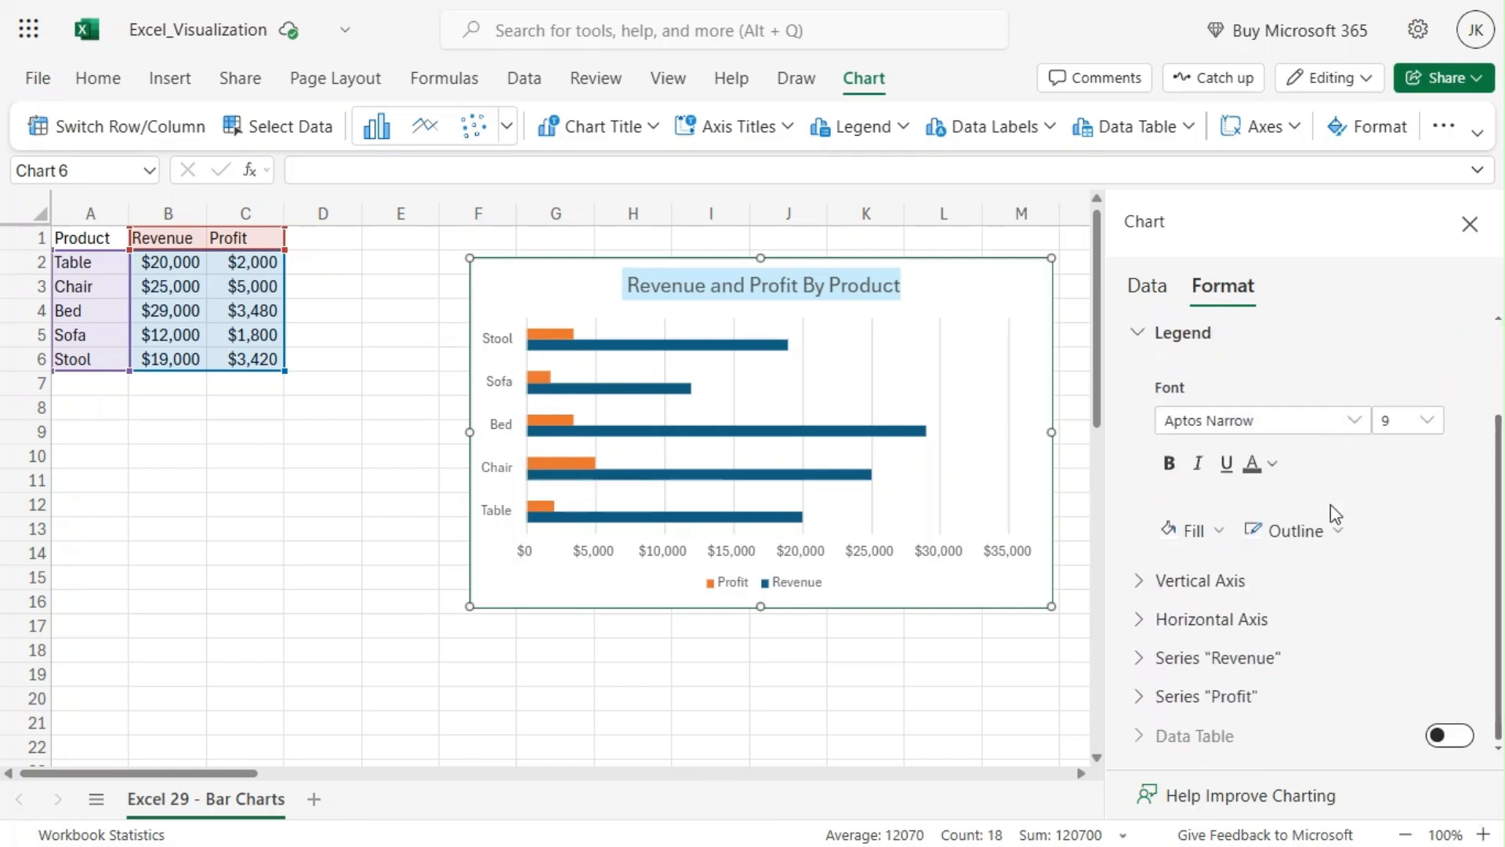
click(1183, 533)
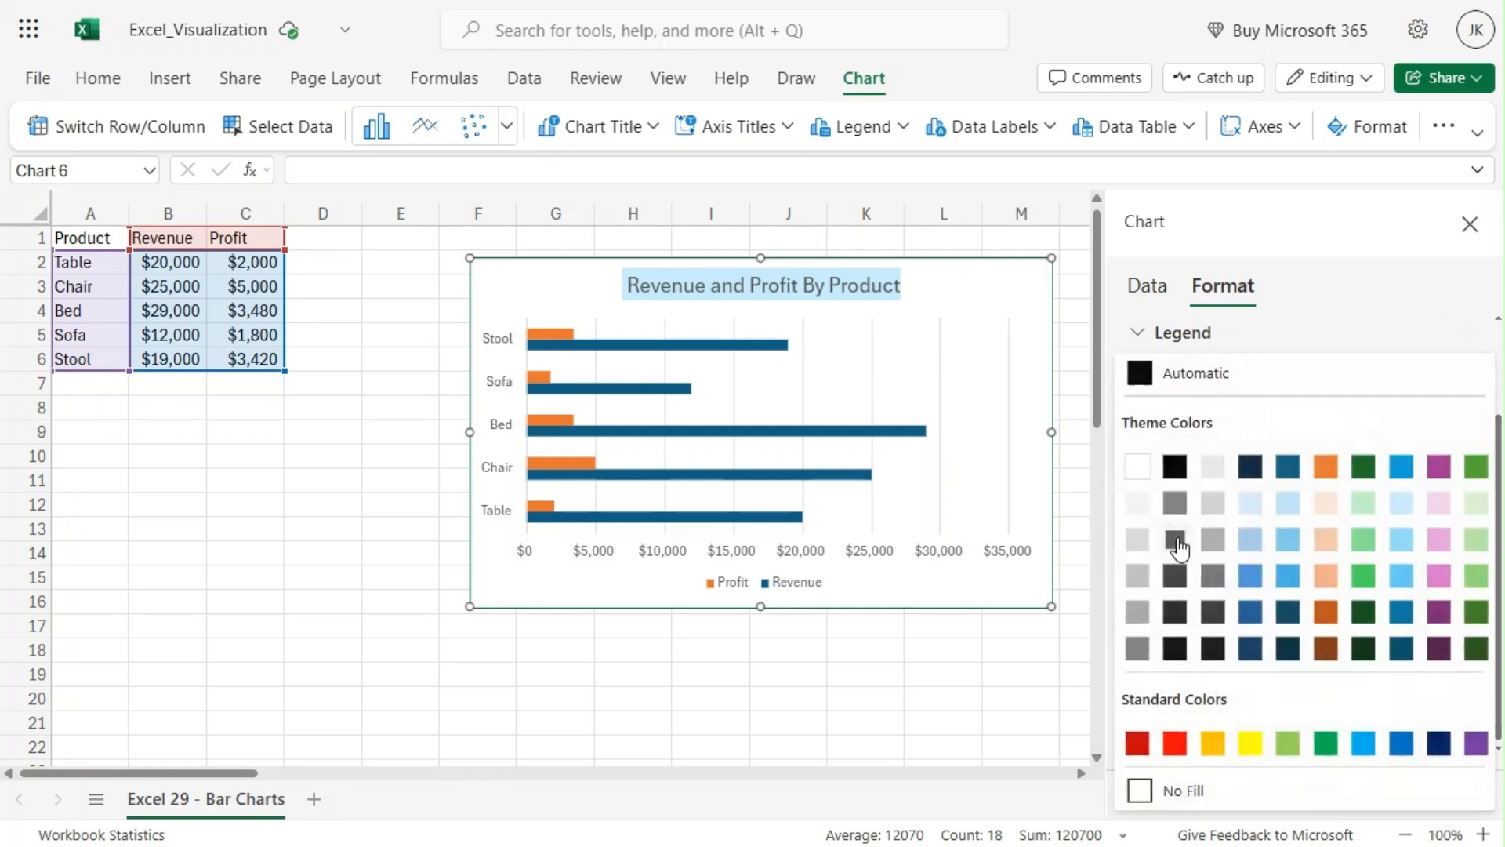
click(1442, 509)
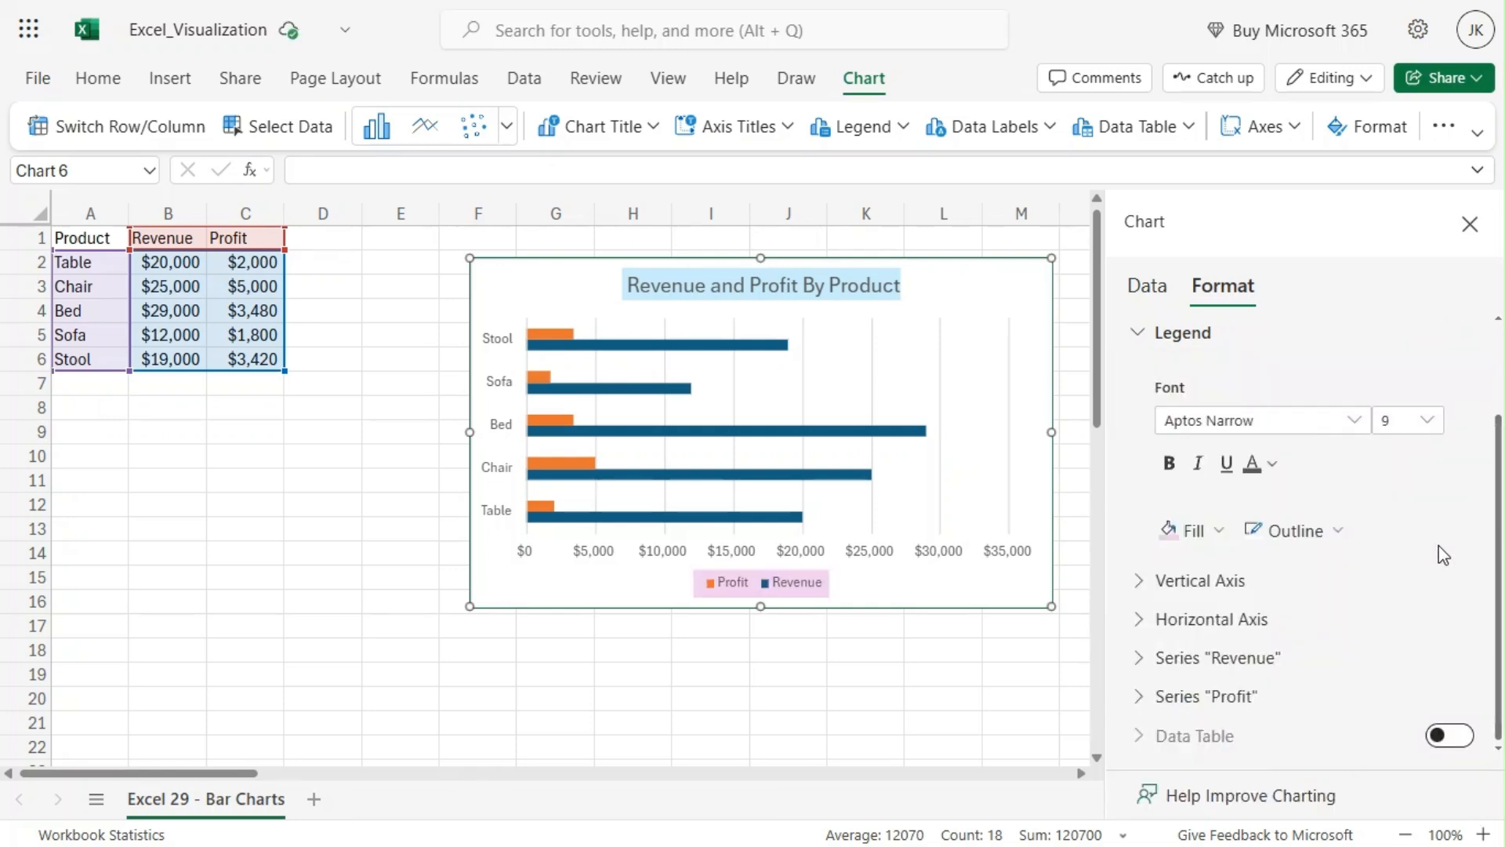
click(1295, 533)
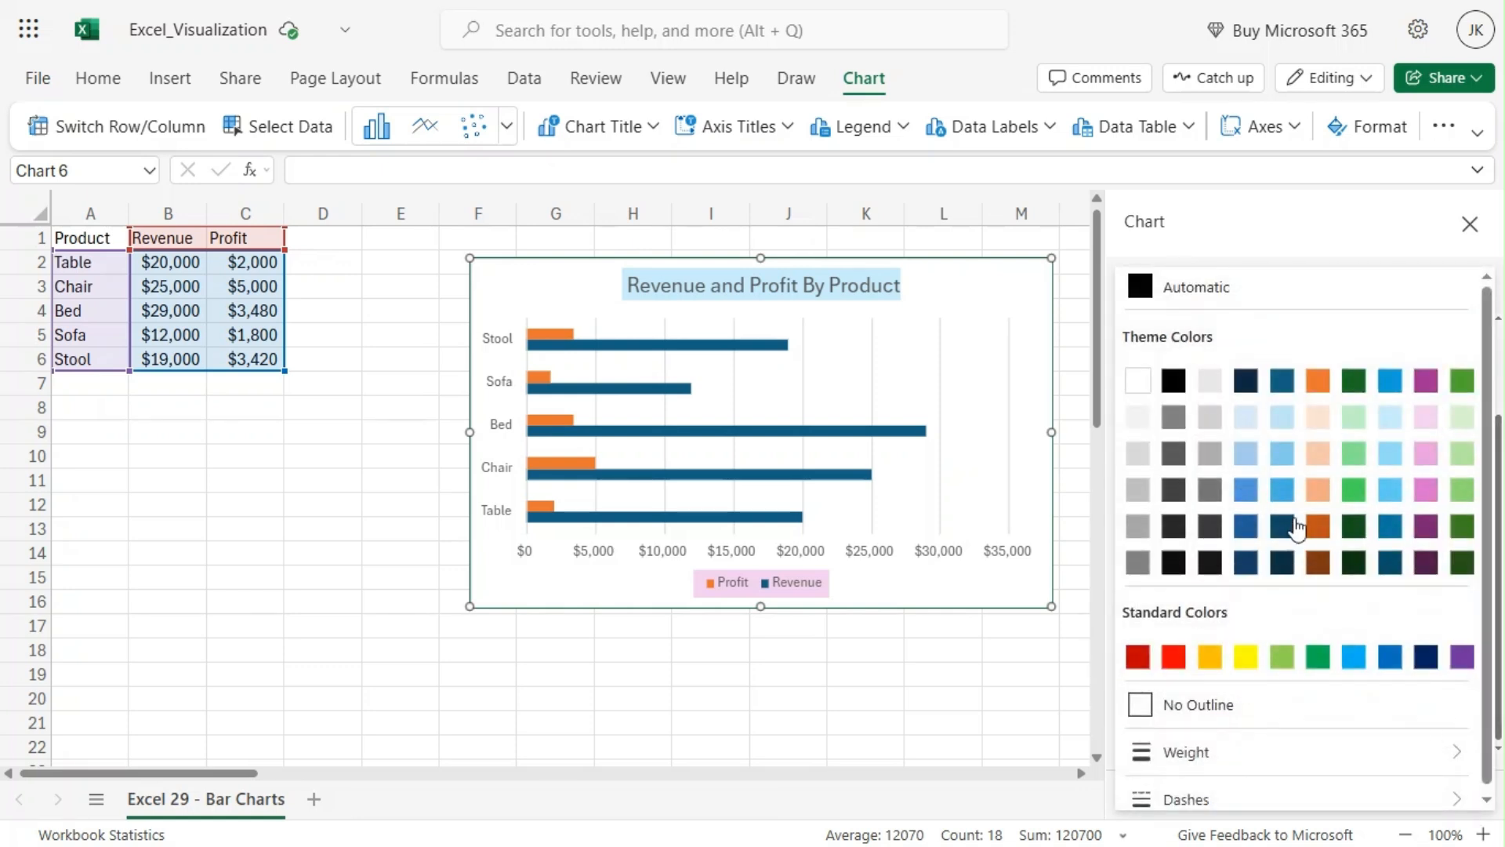
click(1246, 390)
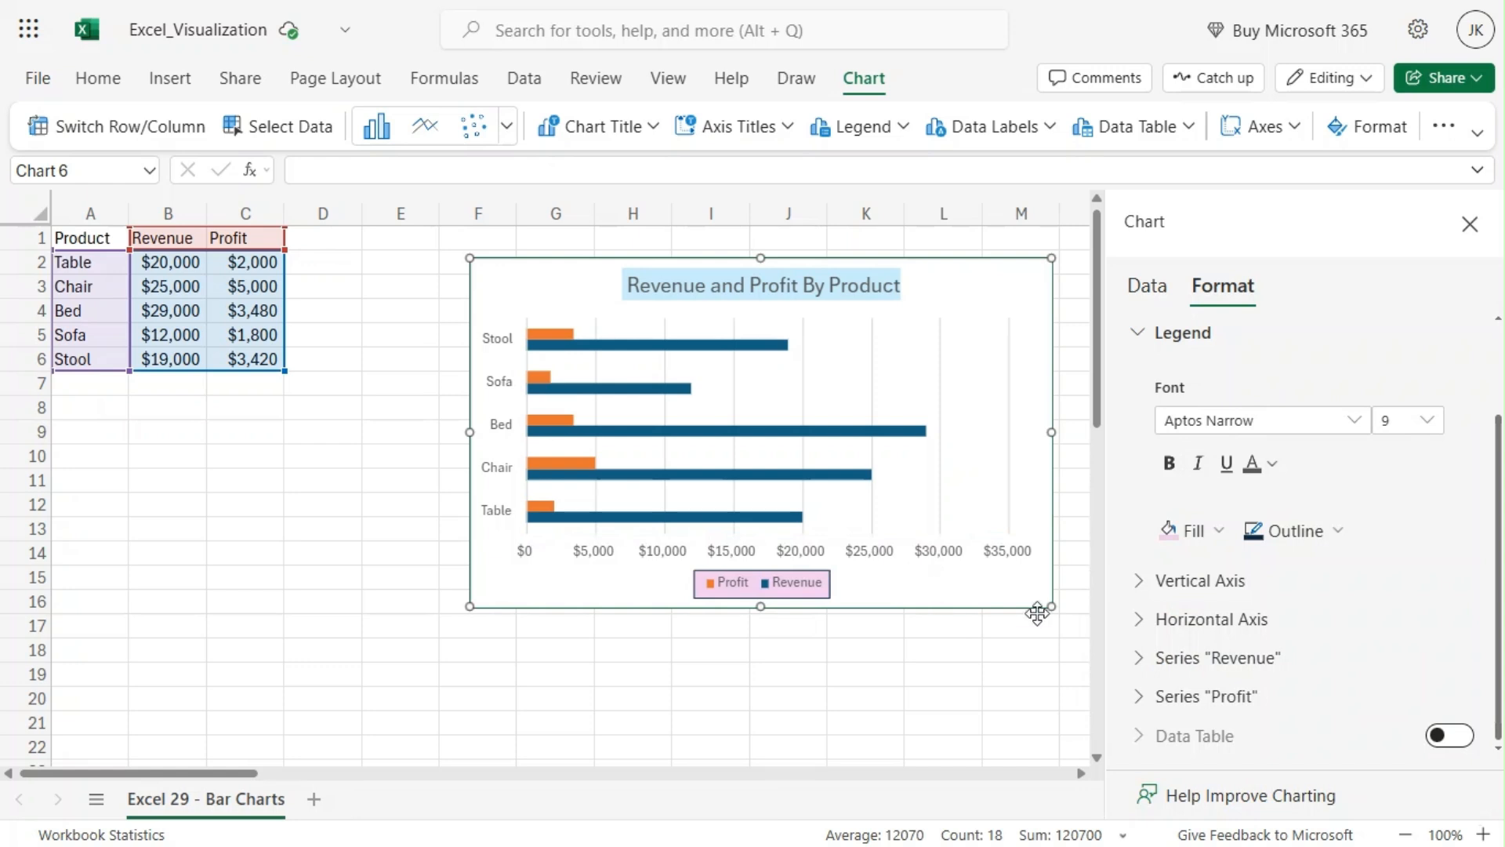
Step: Try hiding the vertical axis and turn its display back on
click(1143, 579)
scroll(1401, 528, down, 3)
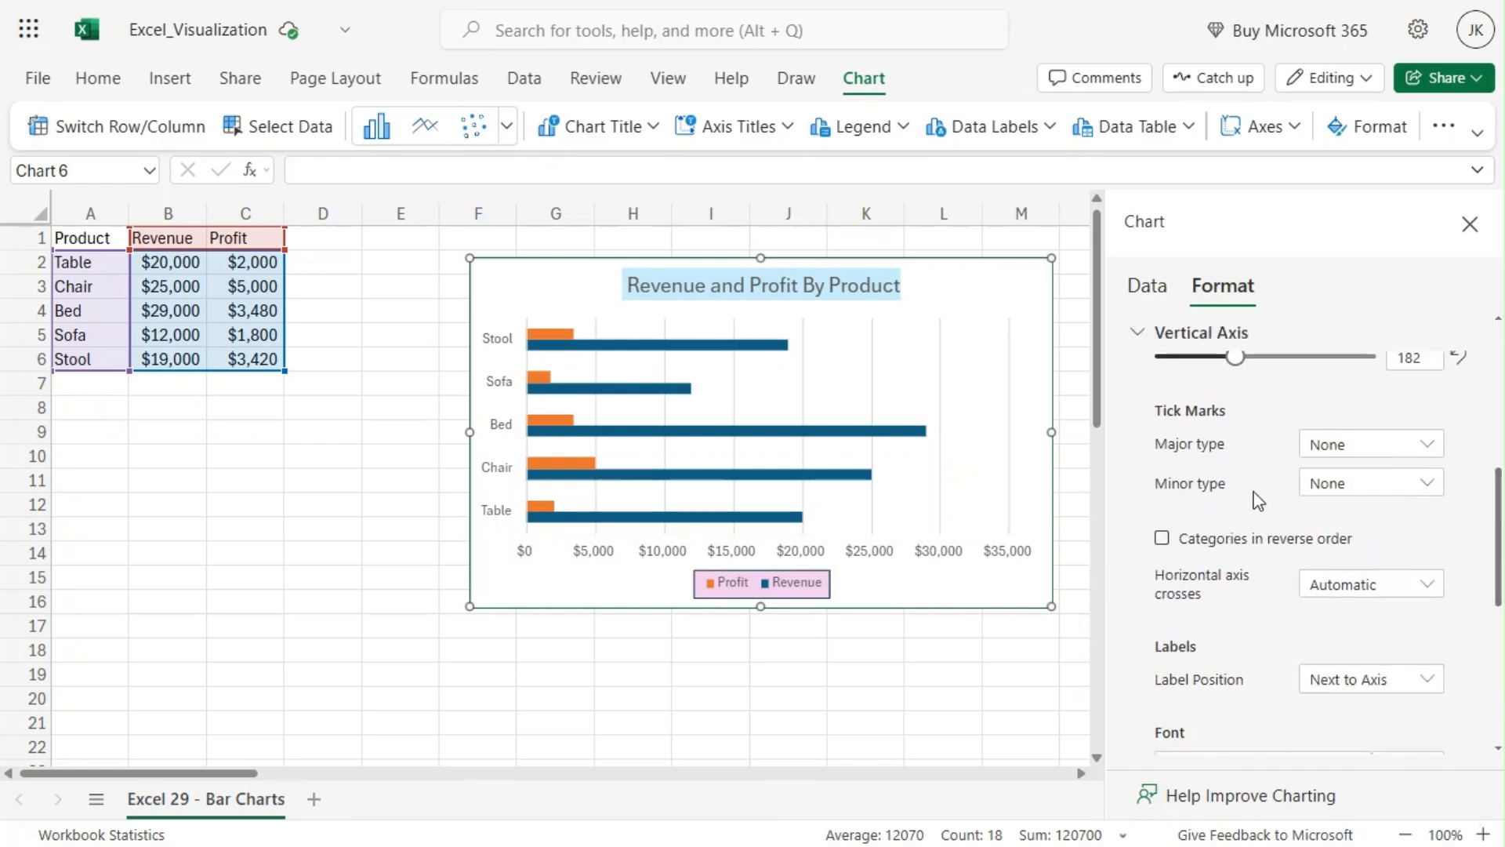
scroll(1215, 474, up, 2)
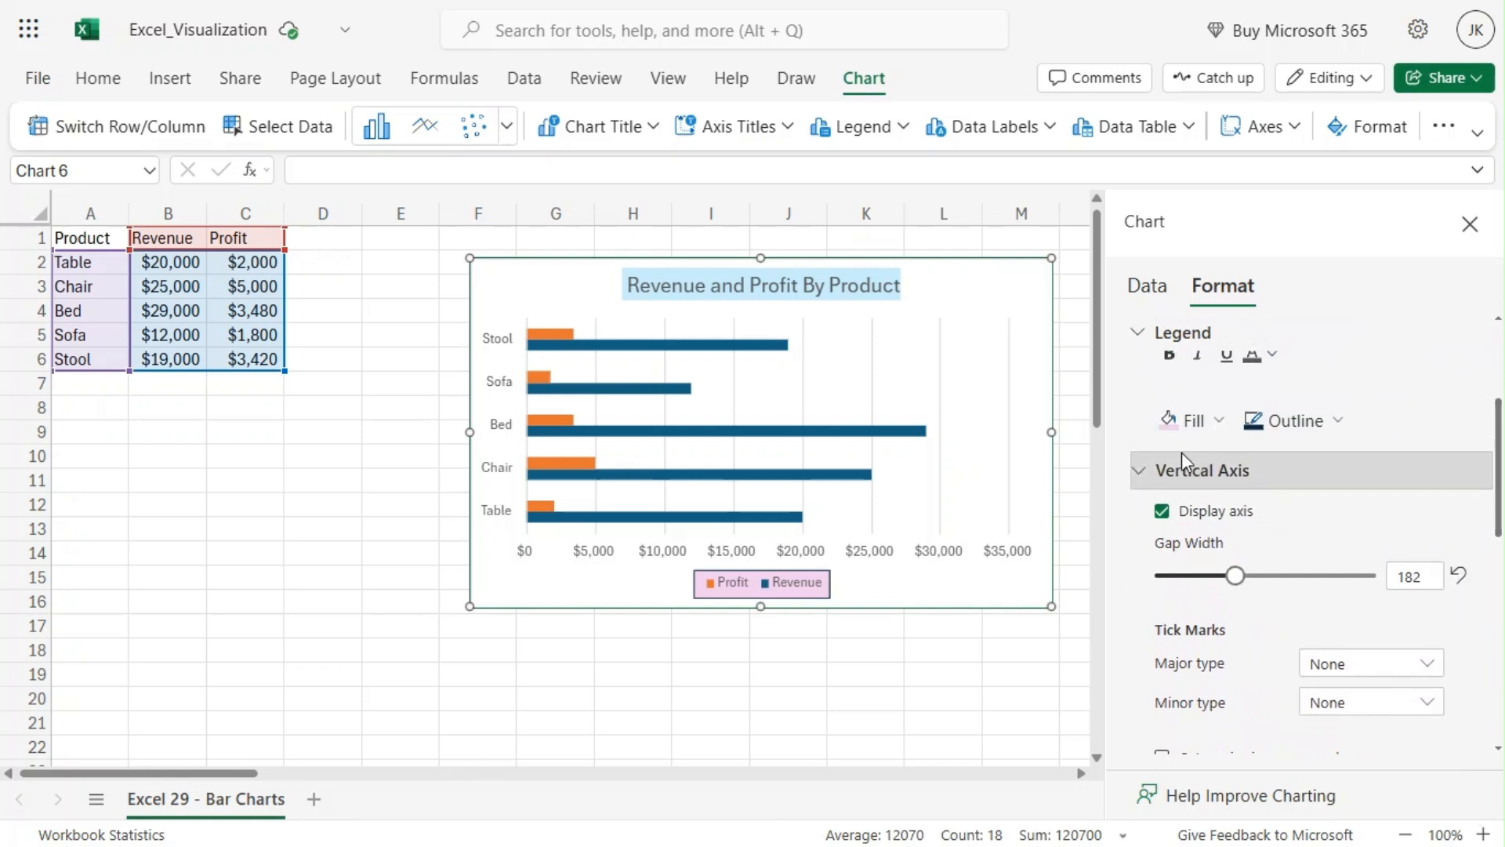
click(1162, 513)
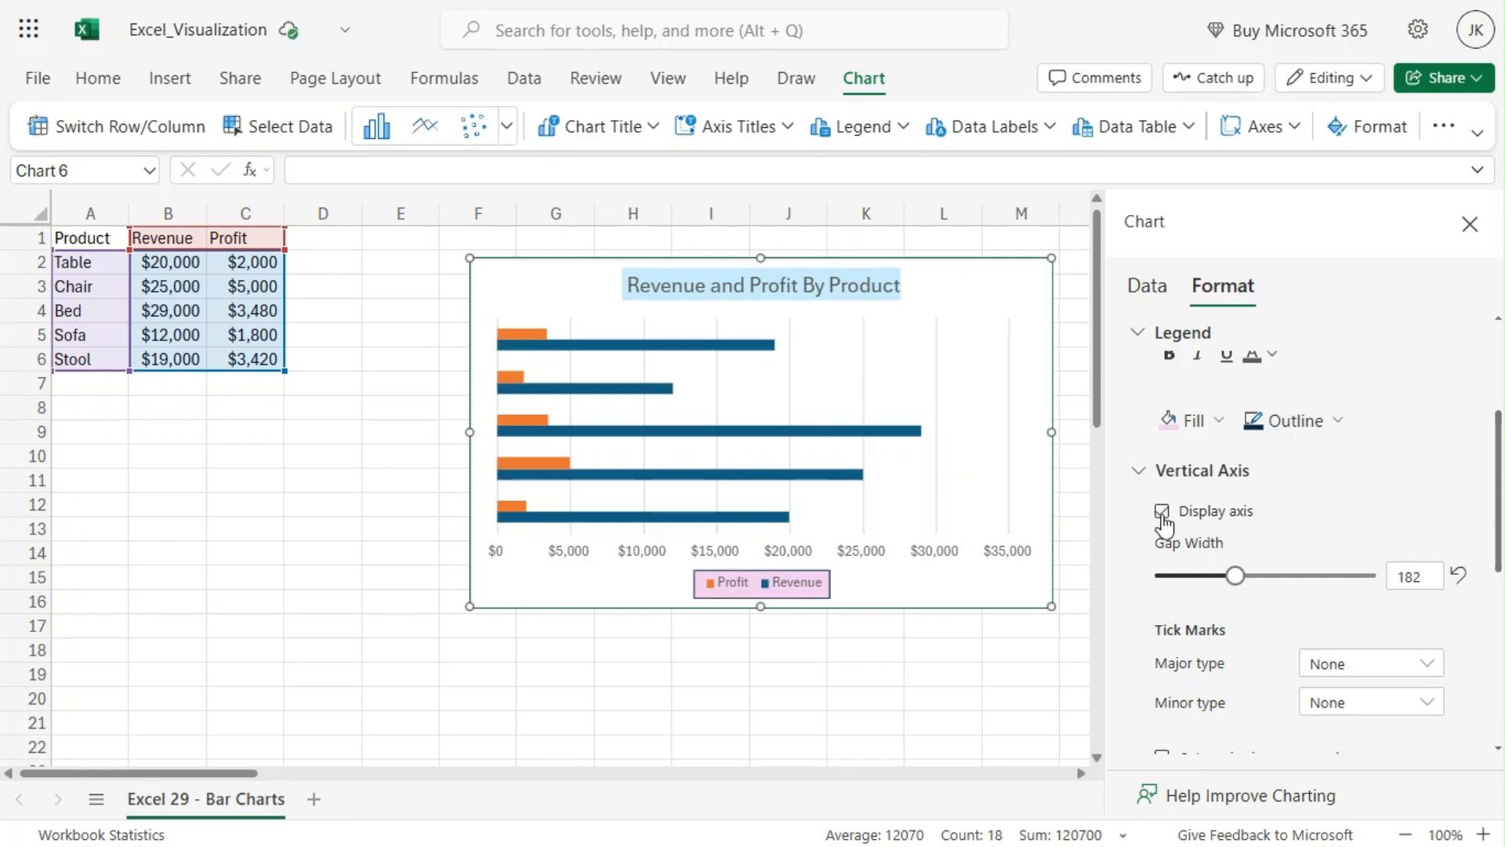
click(1161, 512)
click(1162, 513)
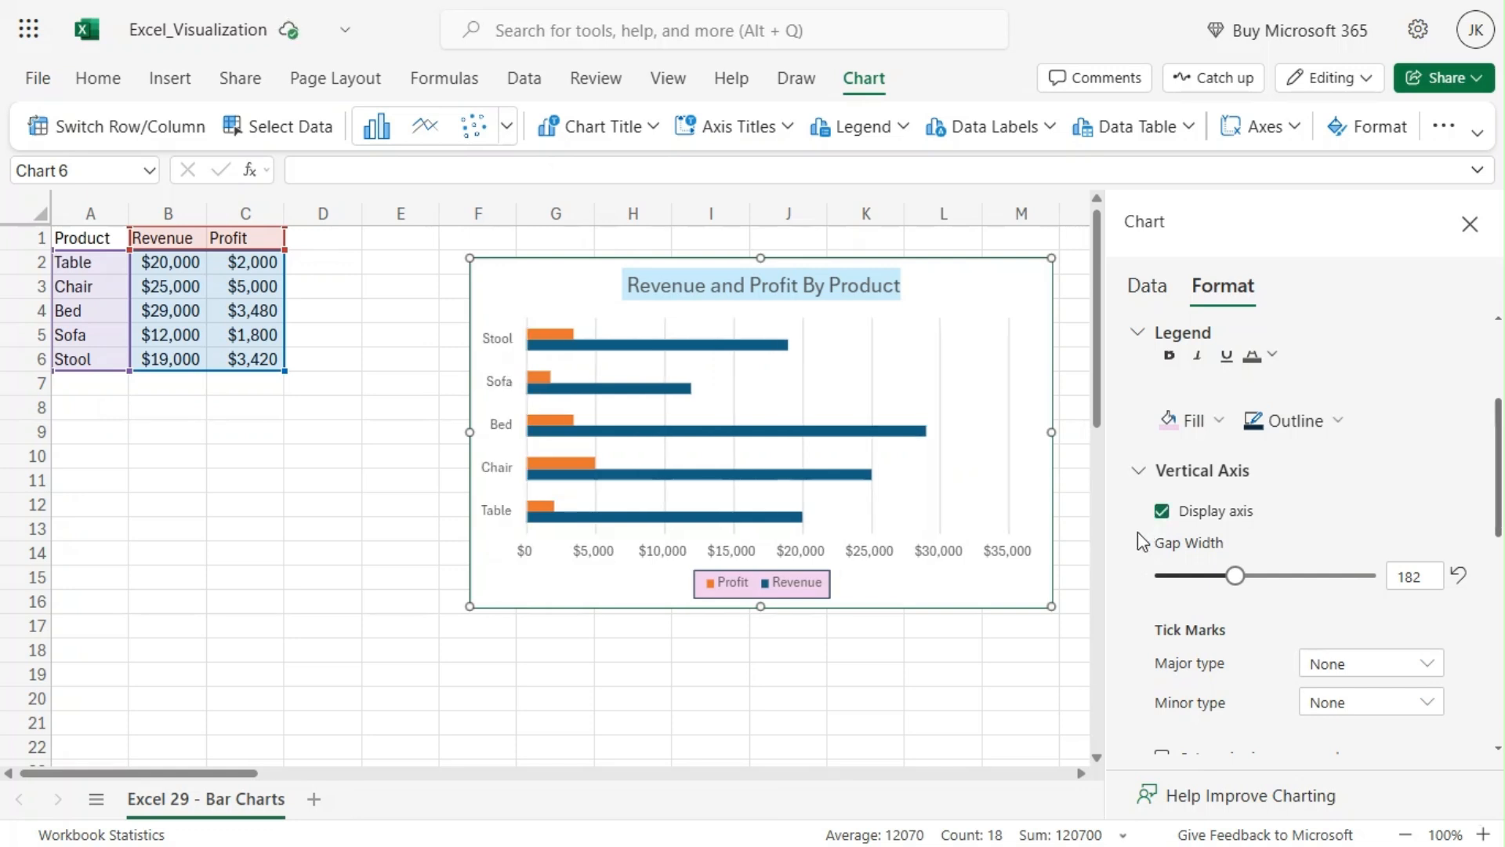
Step: Scroll through the vertical axis format options
scroll(1145, 541, down, 3)
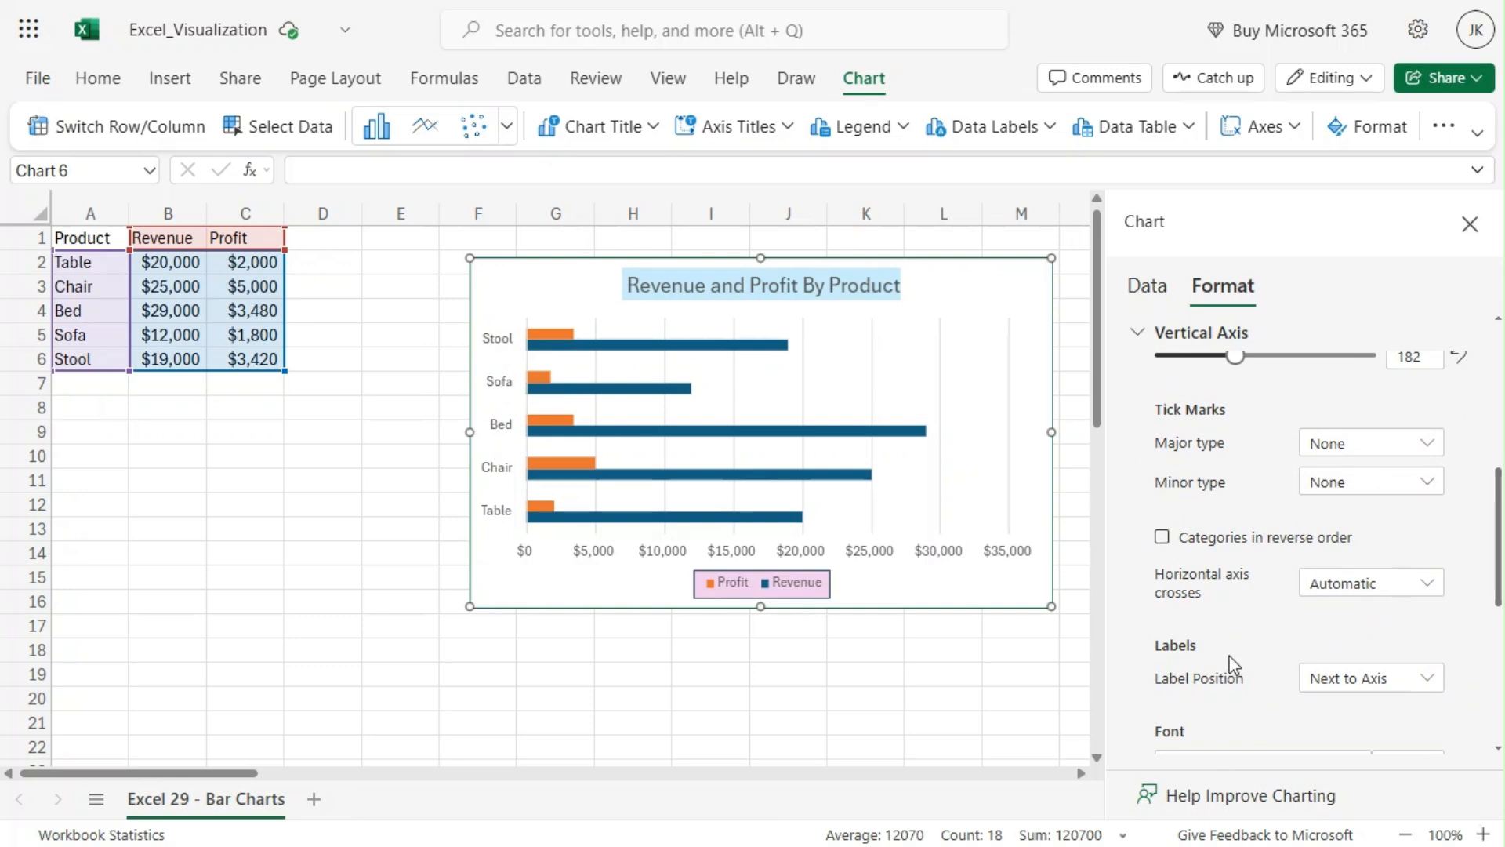
scroll(1225, 662, down, 3)
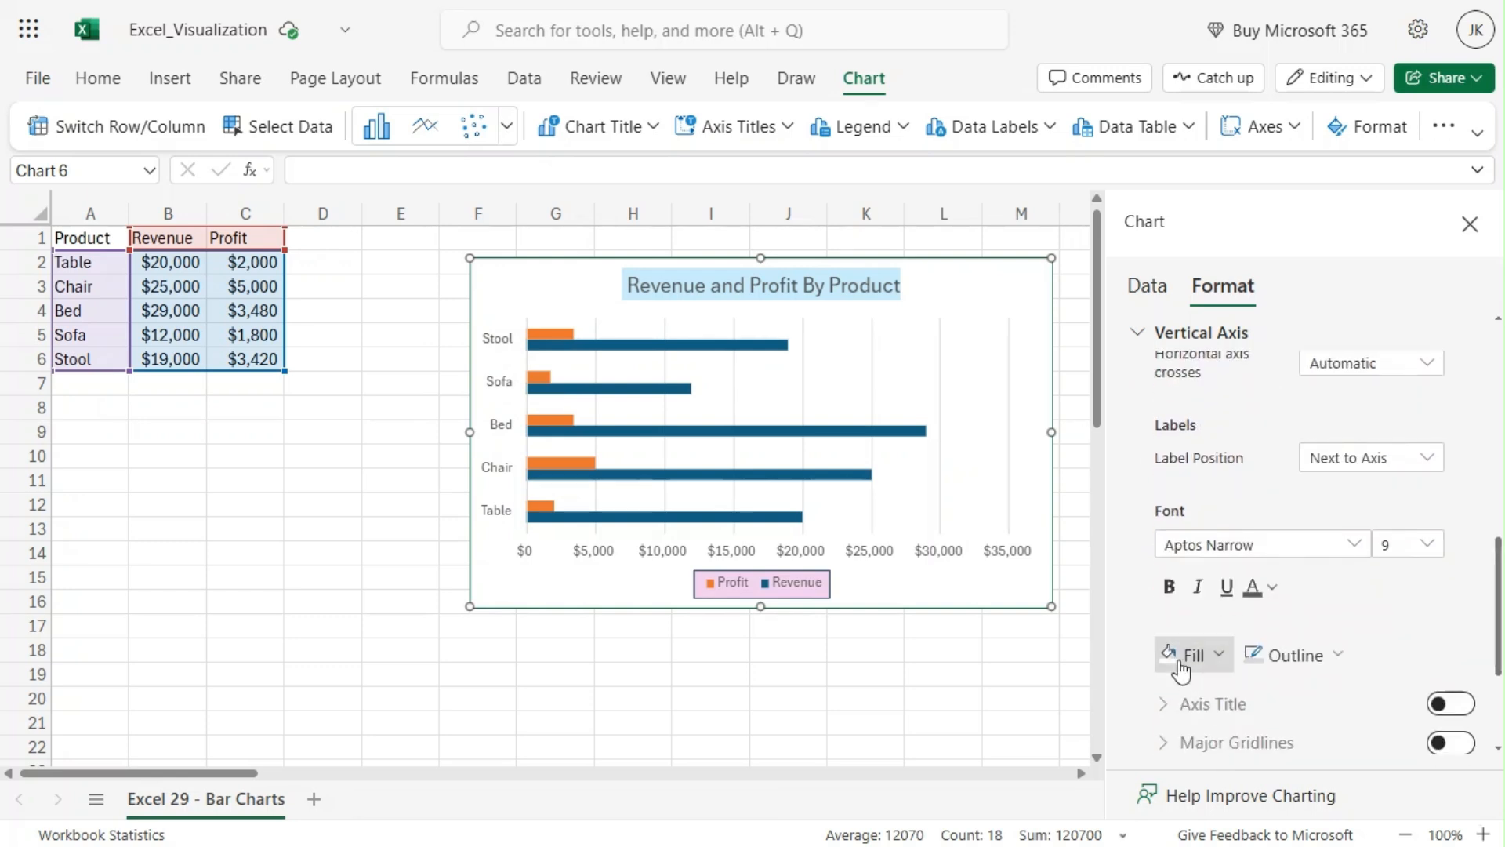
scroll(1152, 554, up, 4)
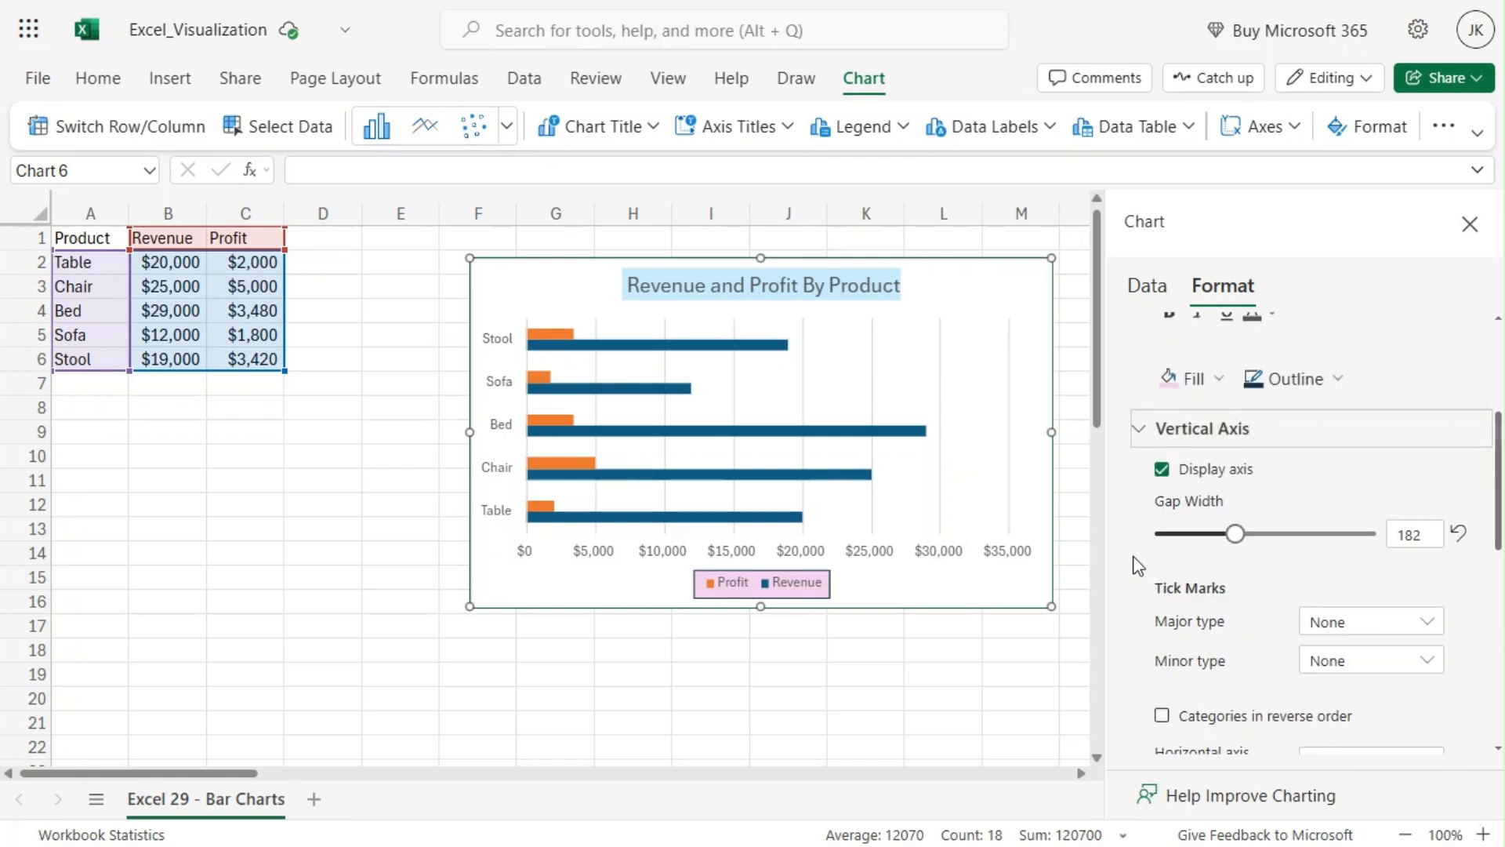
click(1137, 430)
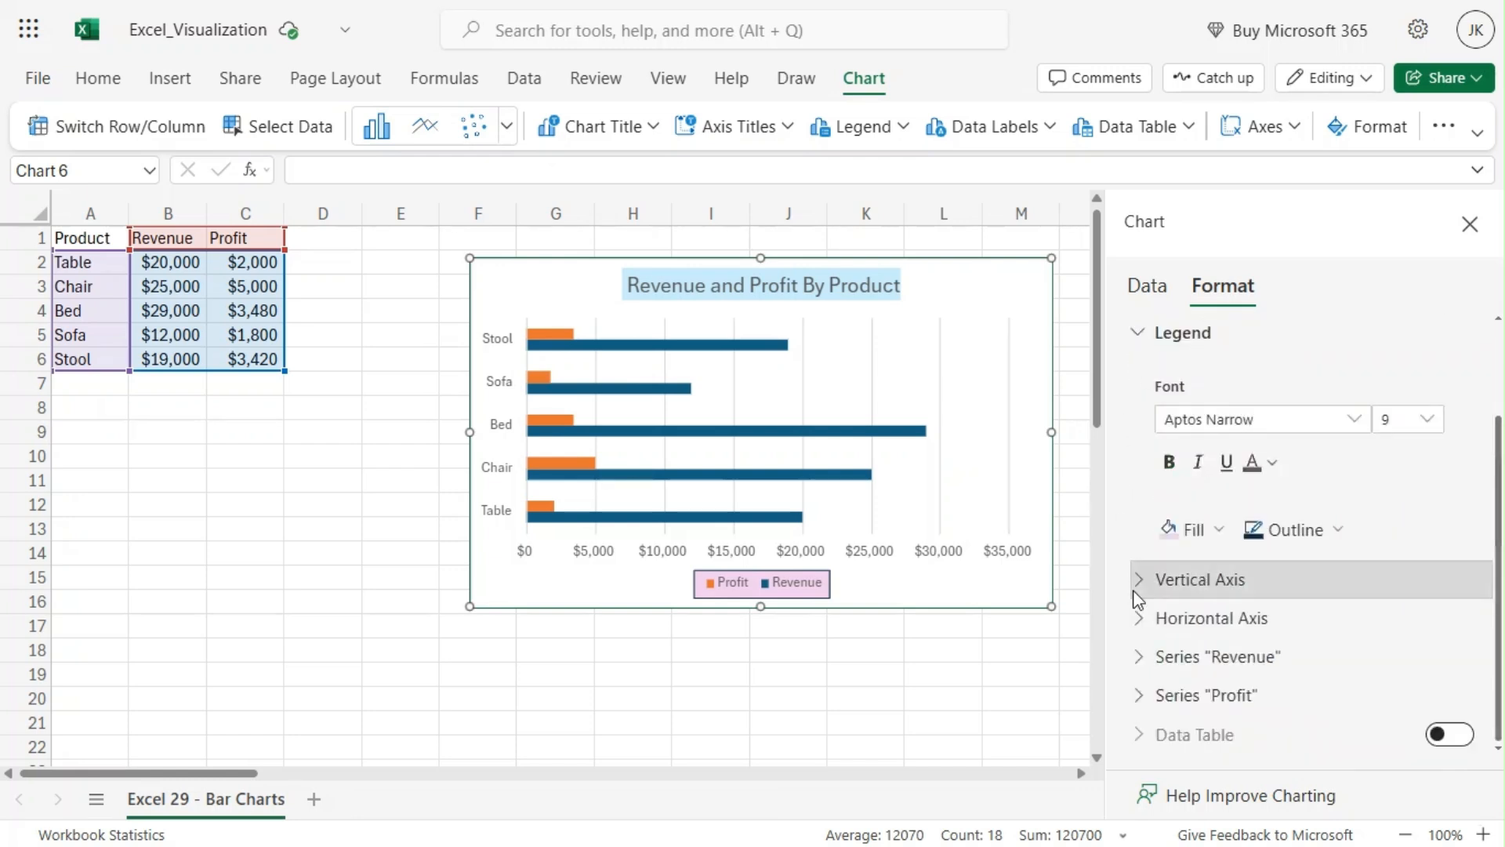
Step: Review the horizontal axis bounds, units and label options
click(1136, 619)
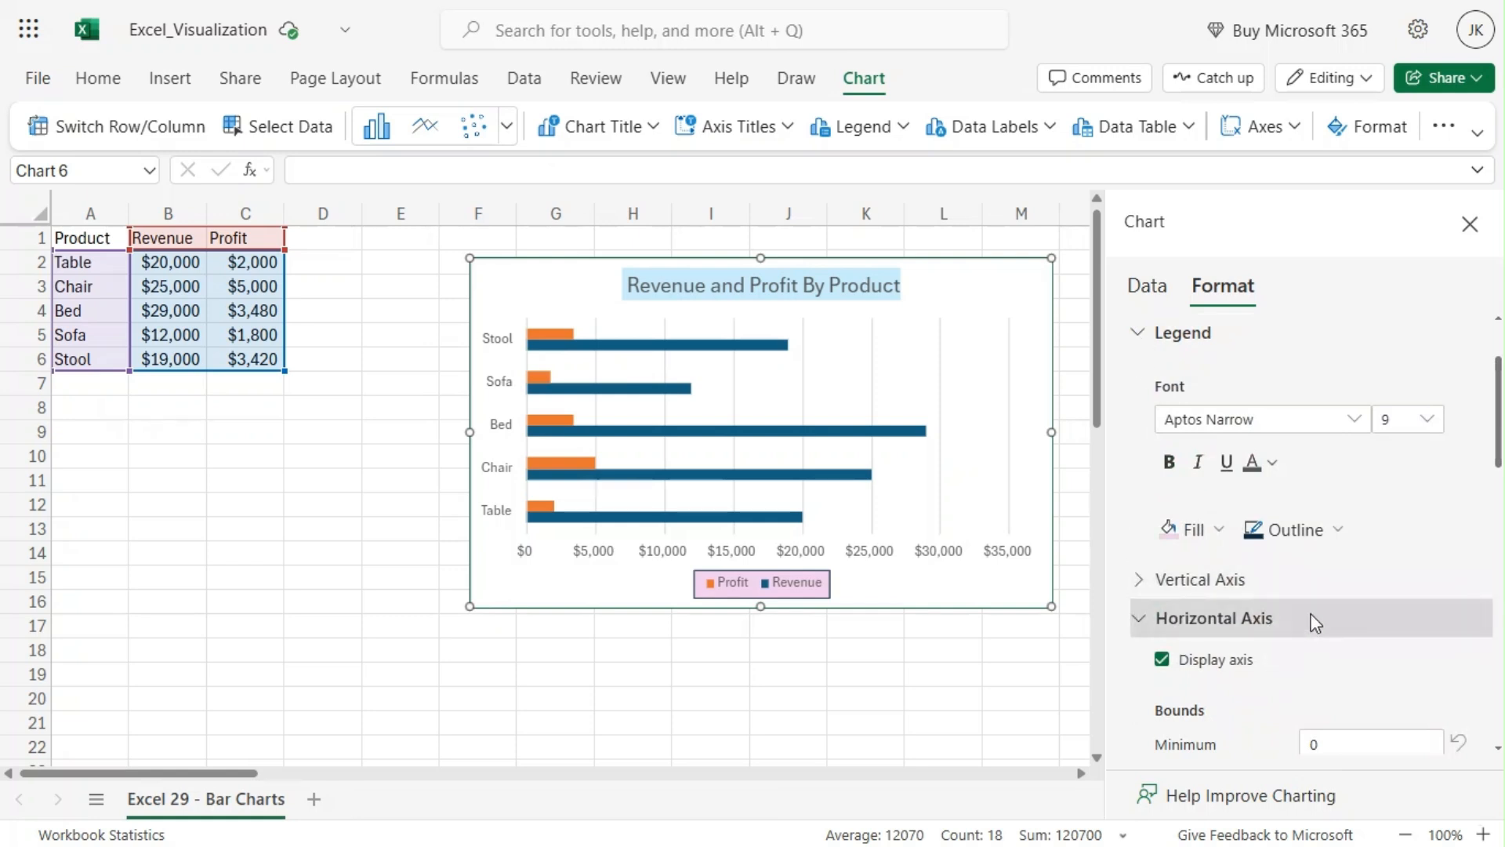
scroll(1315, 619, down, 4)
scroll(1244, 563, up, 2)
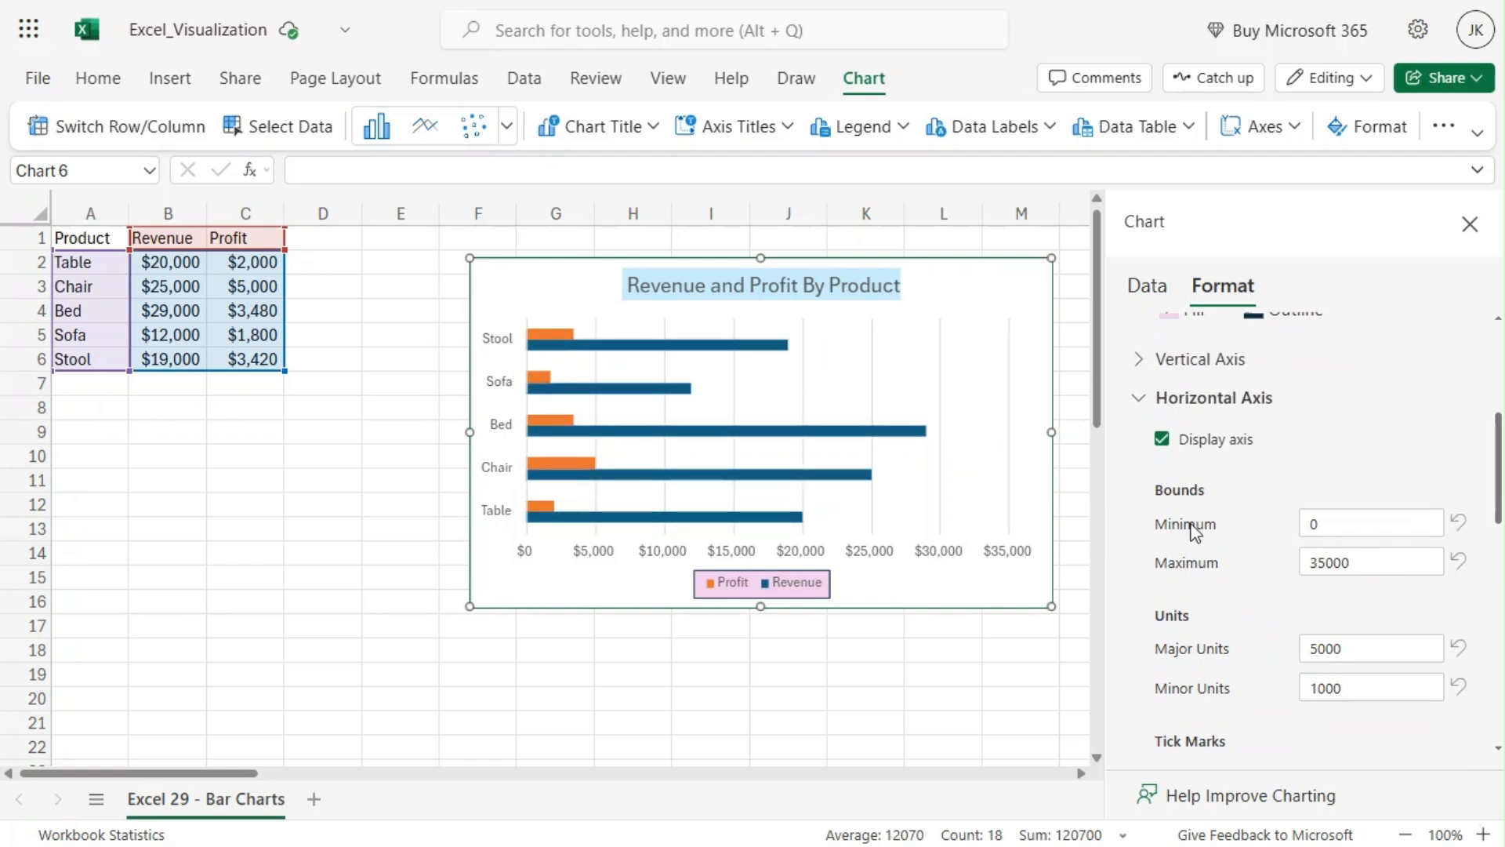
scroll(1207, 519, down, 2)
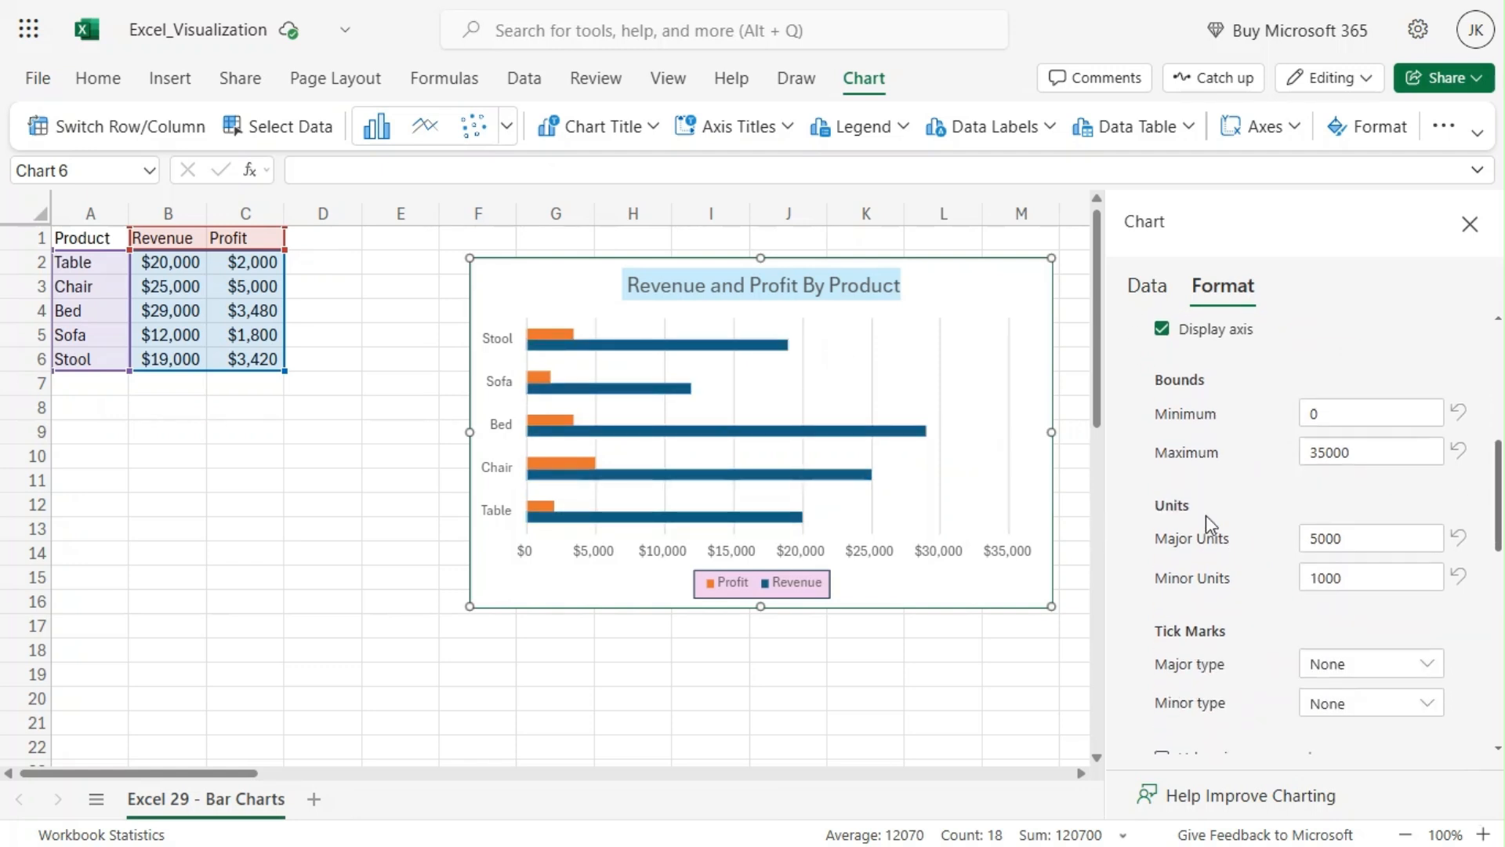
scroll(1205, 515, down, 8)
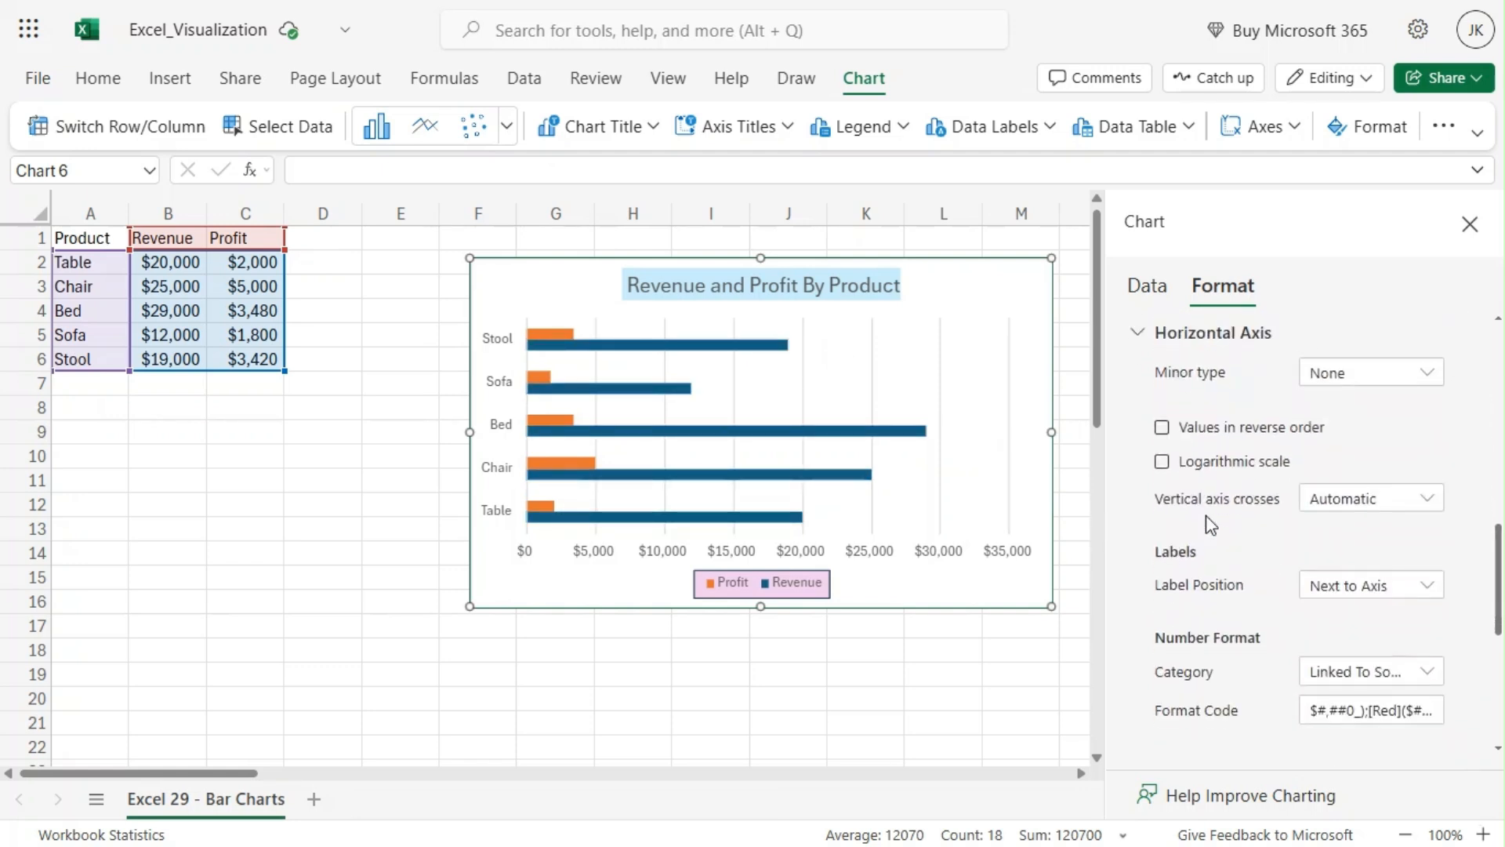
scroll(1205, 517, up, 8)
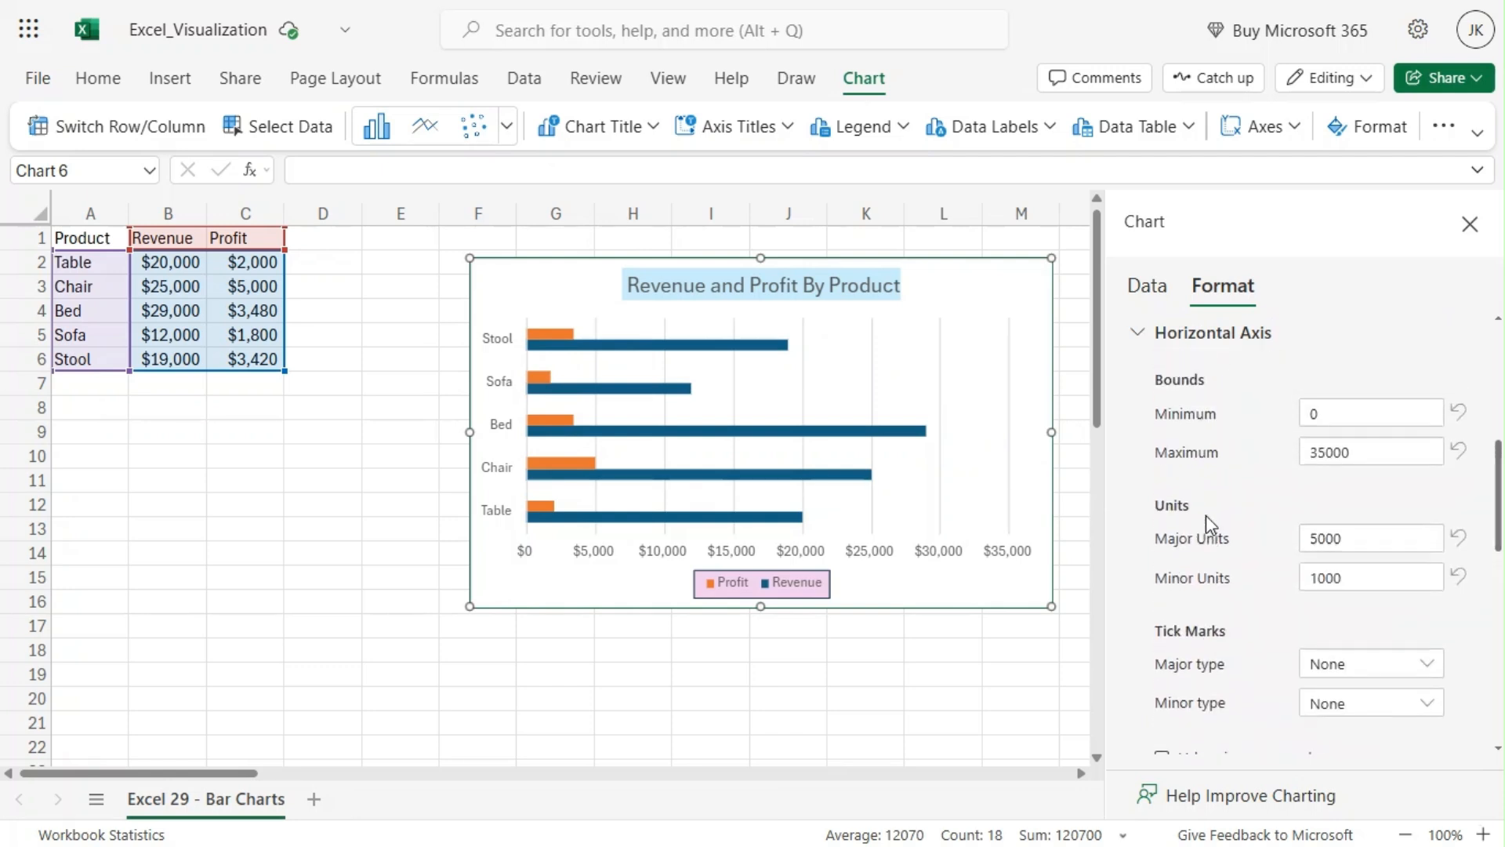
click(1136, 400)
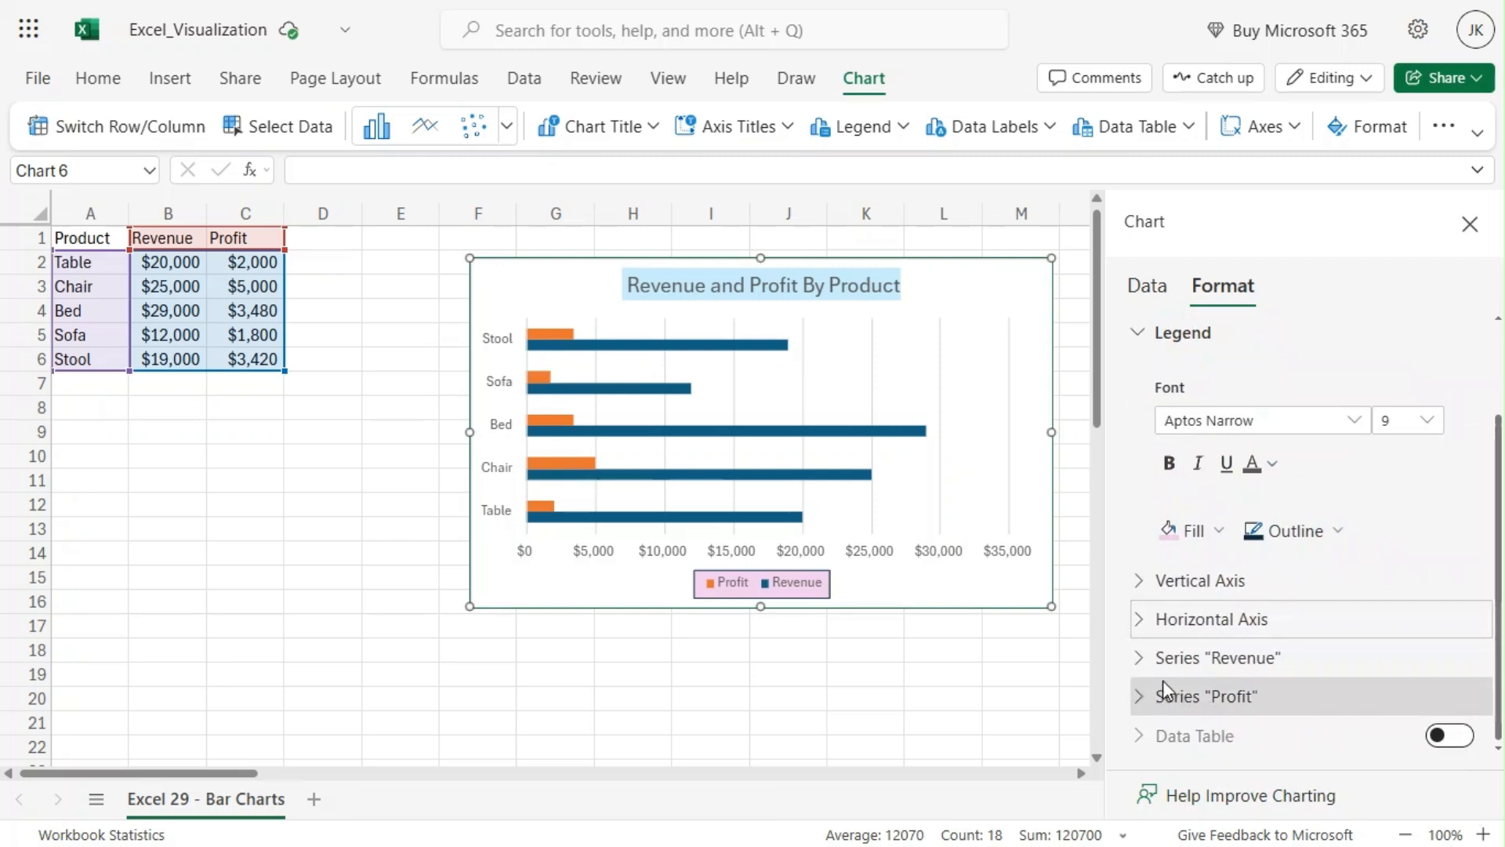
Step: Turn on data labels for the Revenue series
click(1138, 668)
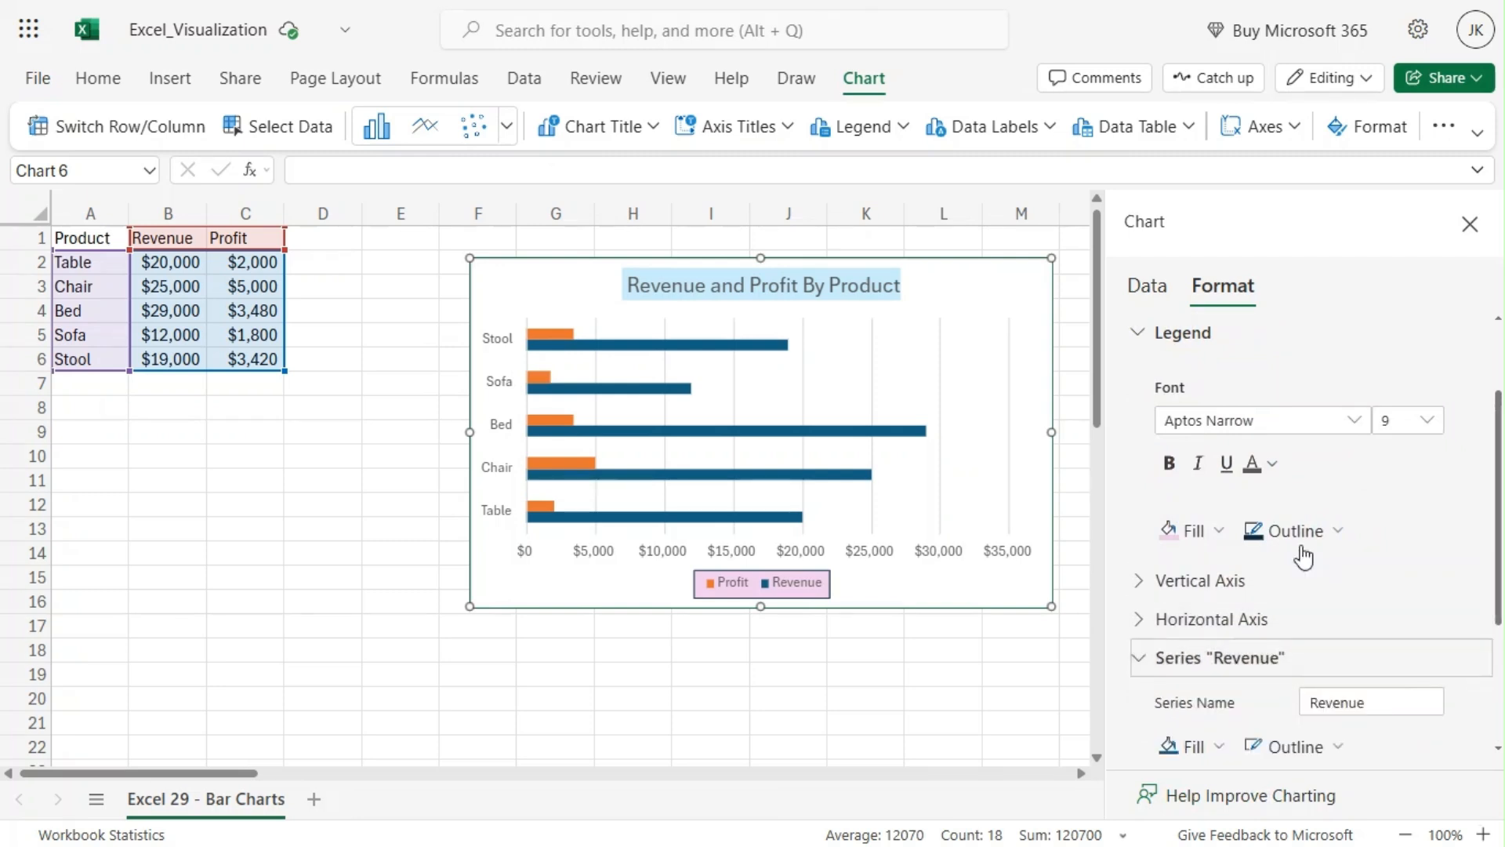
scroll(1310, 554, down, 2)
scroll(1313, 549, down, 2)
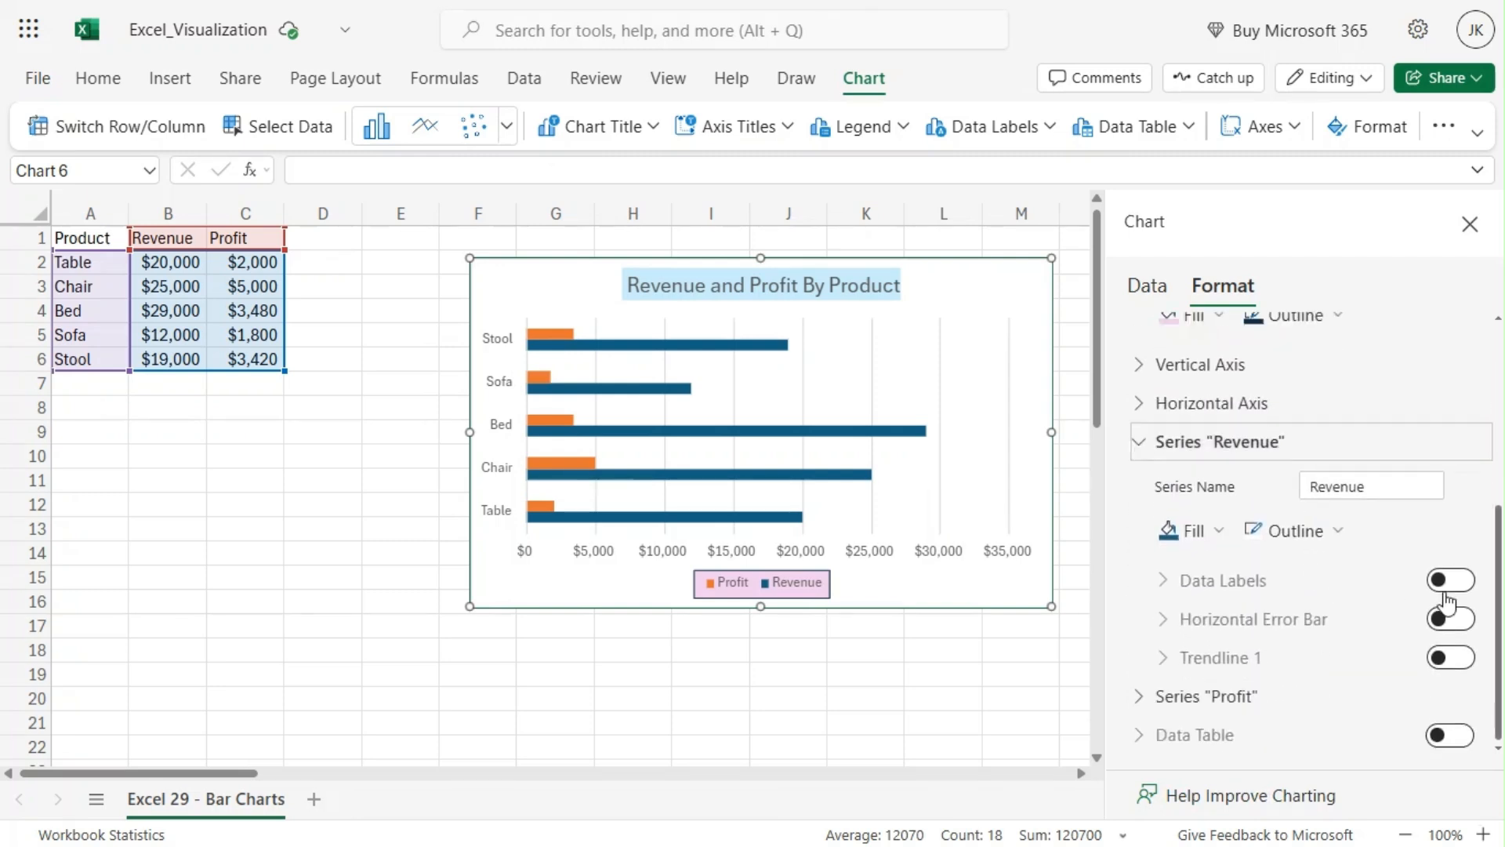
click(1451, 580)
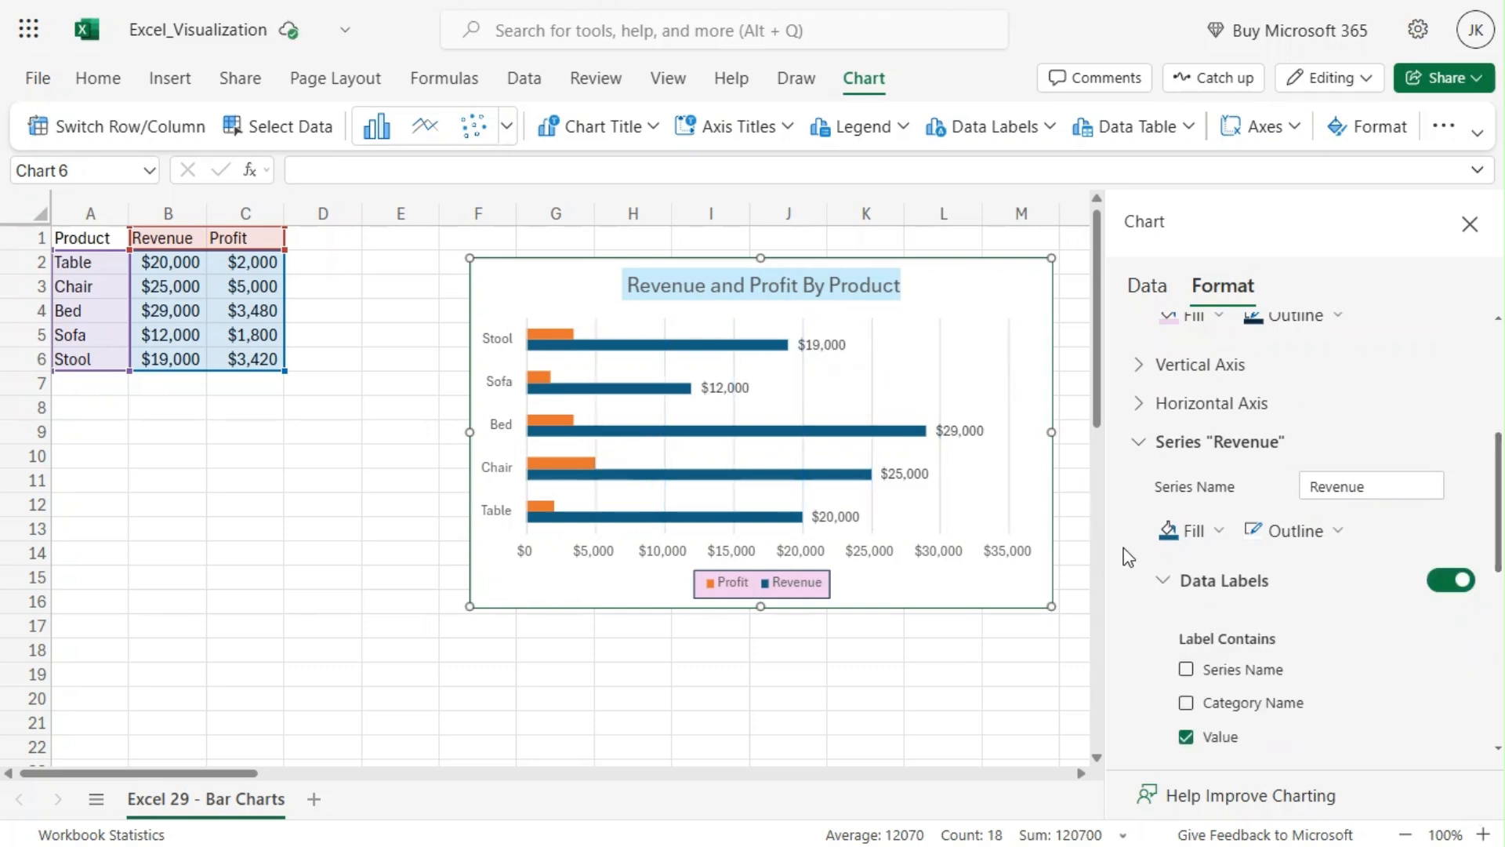
Step: Turn on data labels for the Profit series
click(1140, 444)
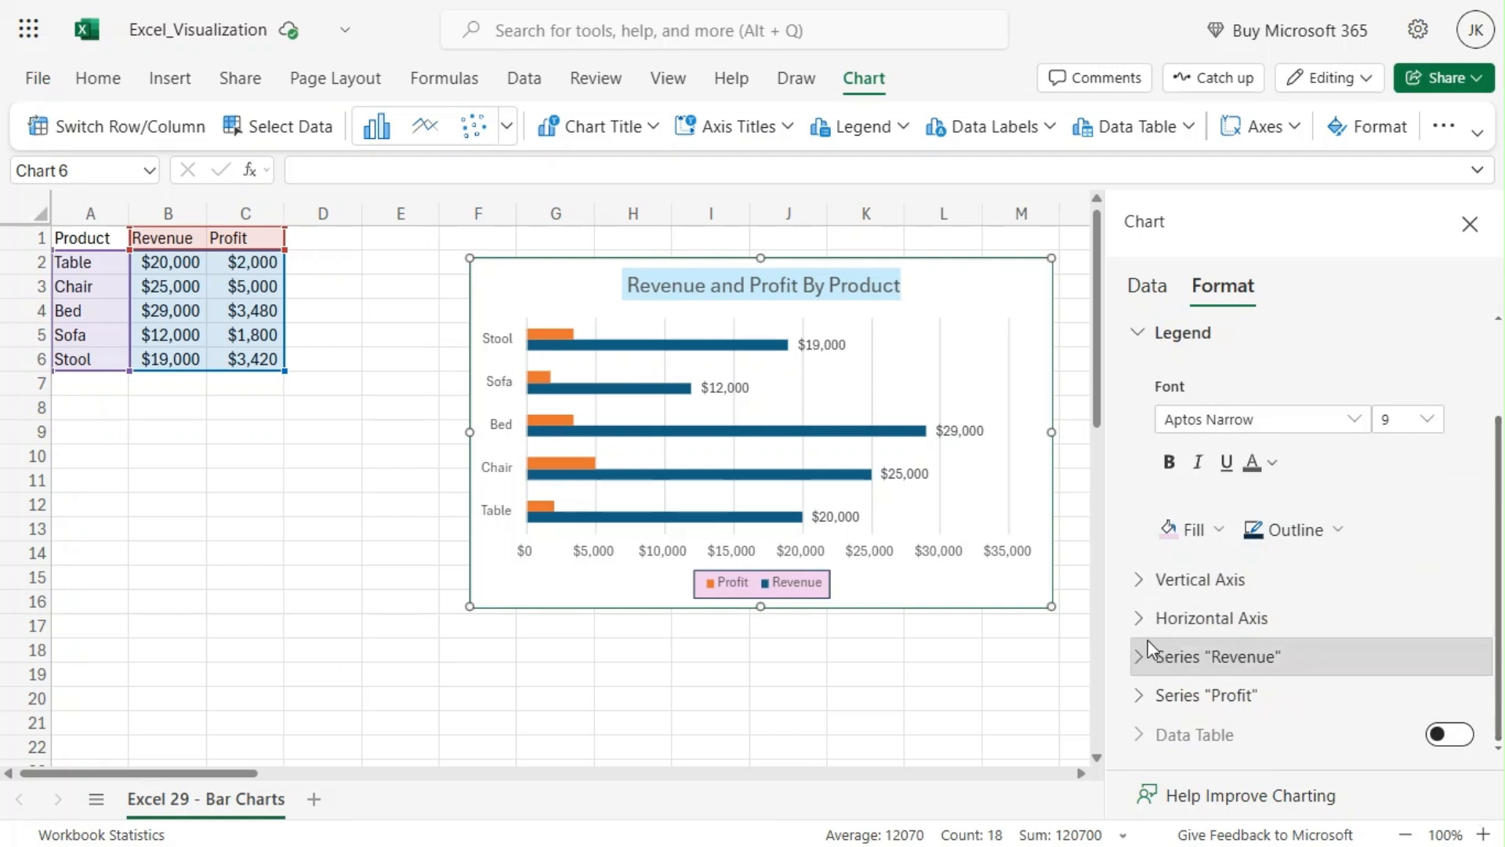
click(1143, 695)
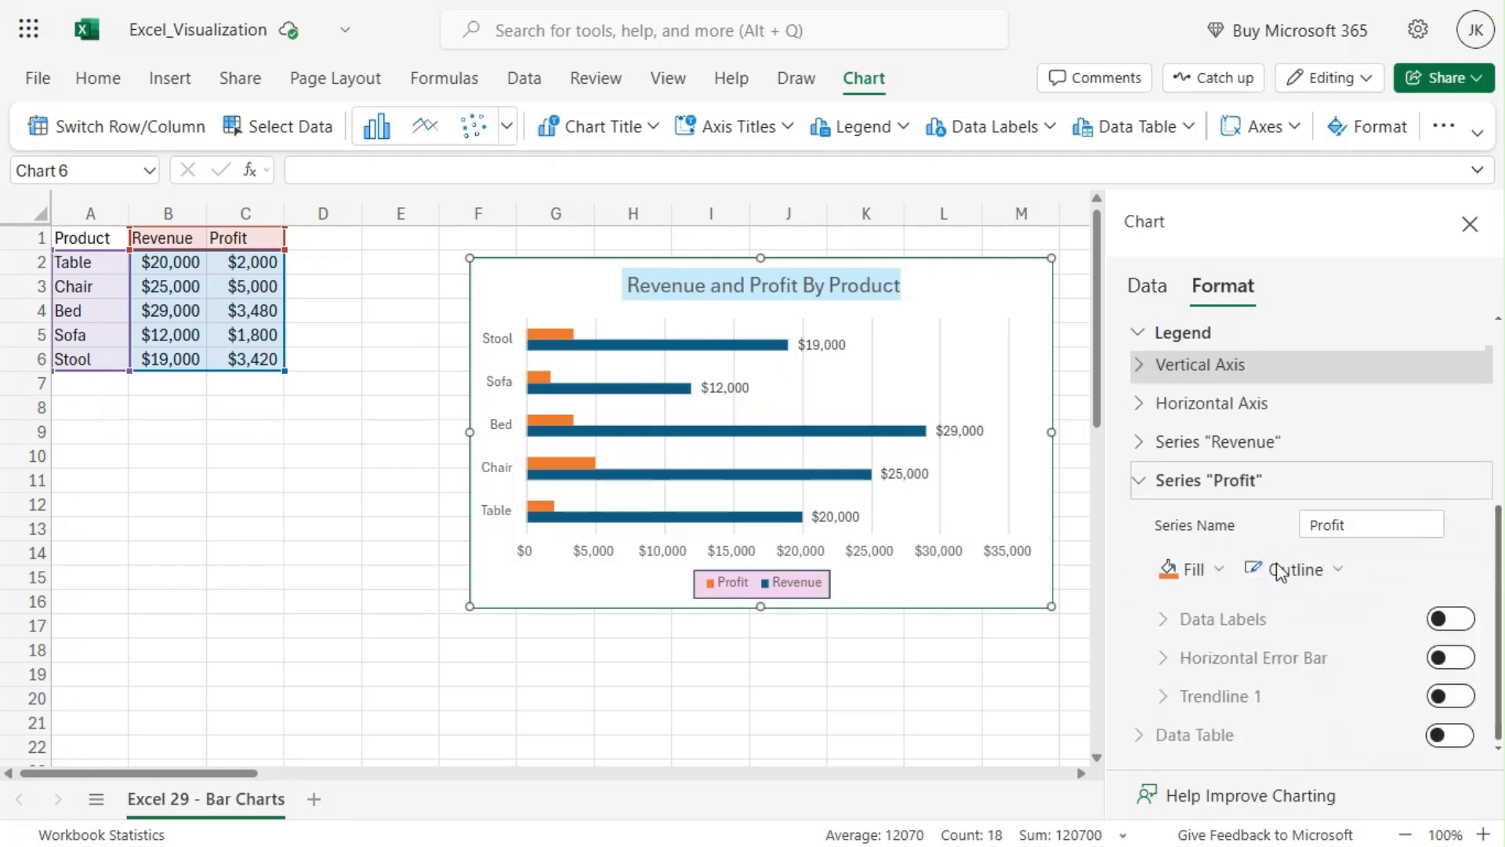
click(1450, 618)
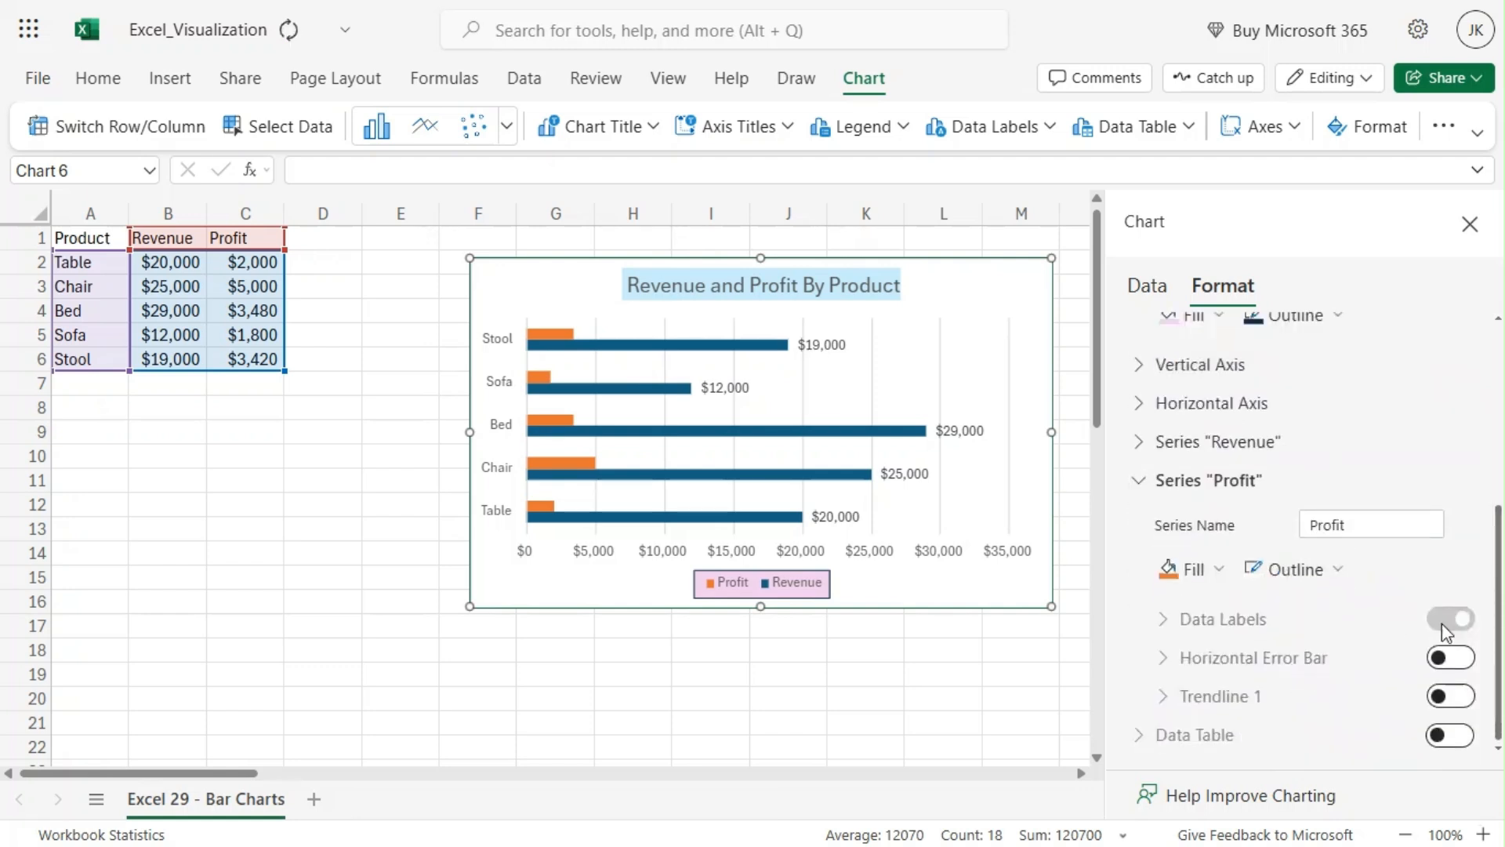
scroll(1270, 627, up, 3)
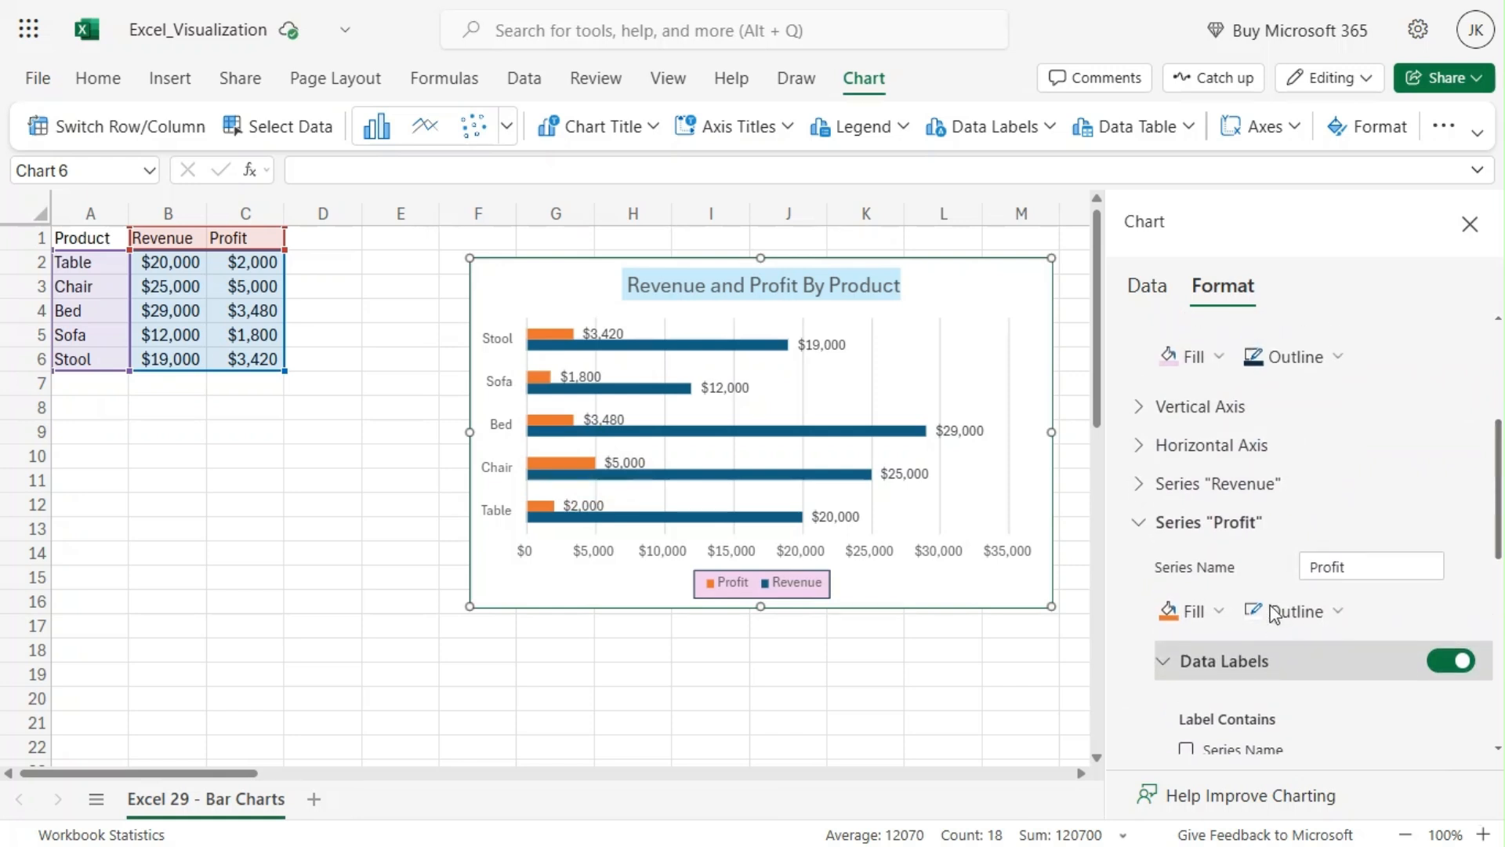
click(1131, 590)
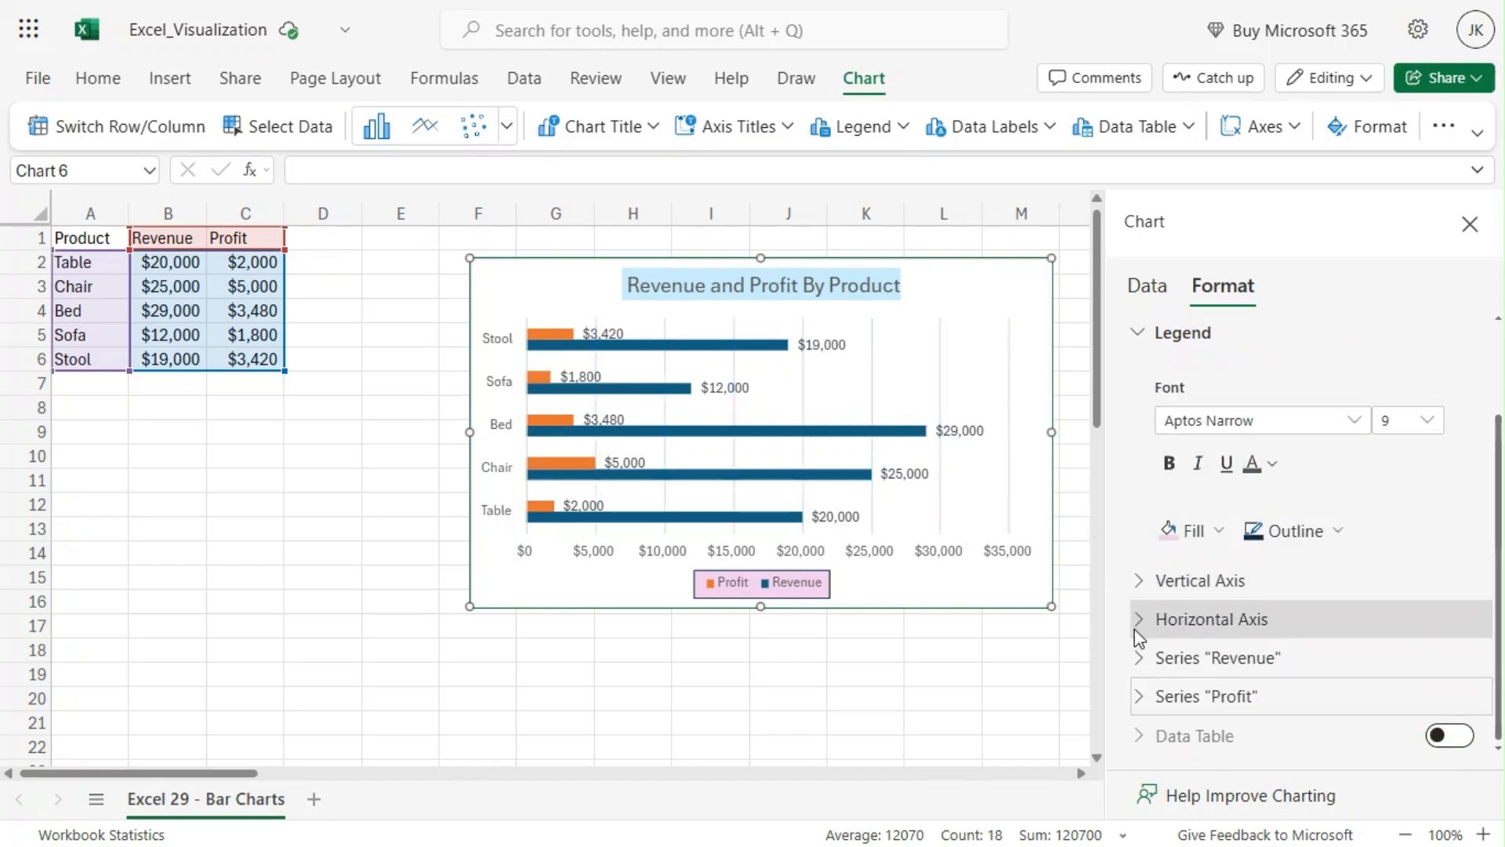
Step: Hide the horizontal axis of the chart
click(1175, 619)
scroll(1301, 552, down, 3)
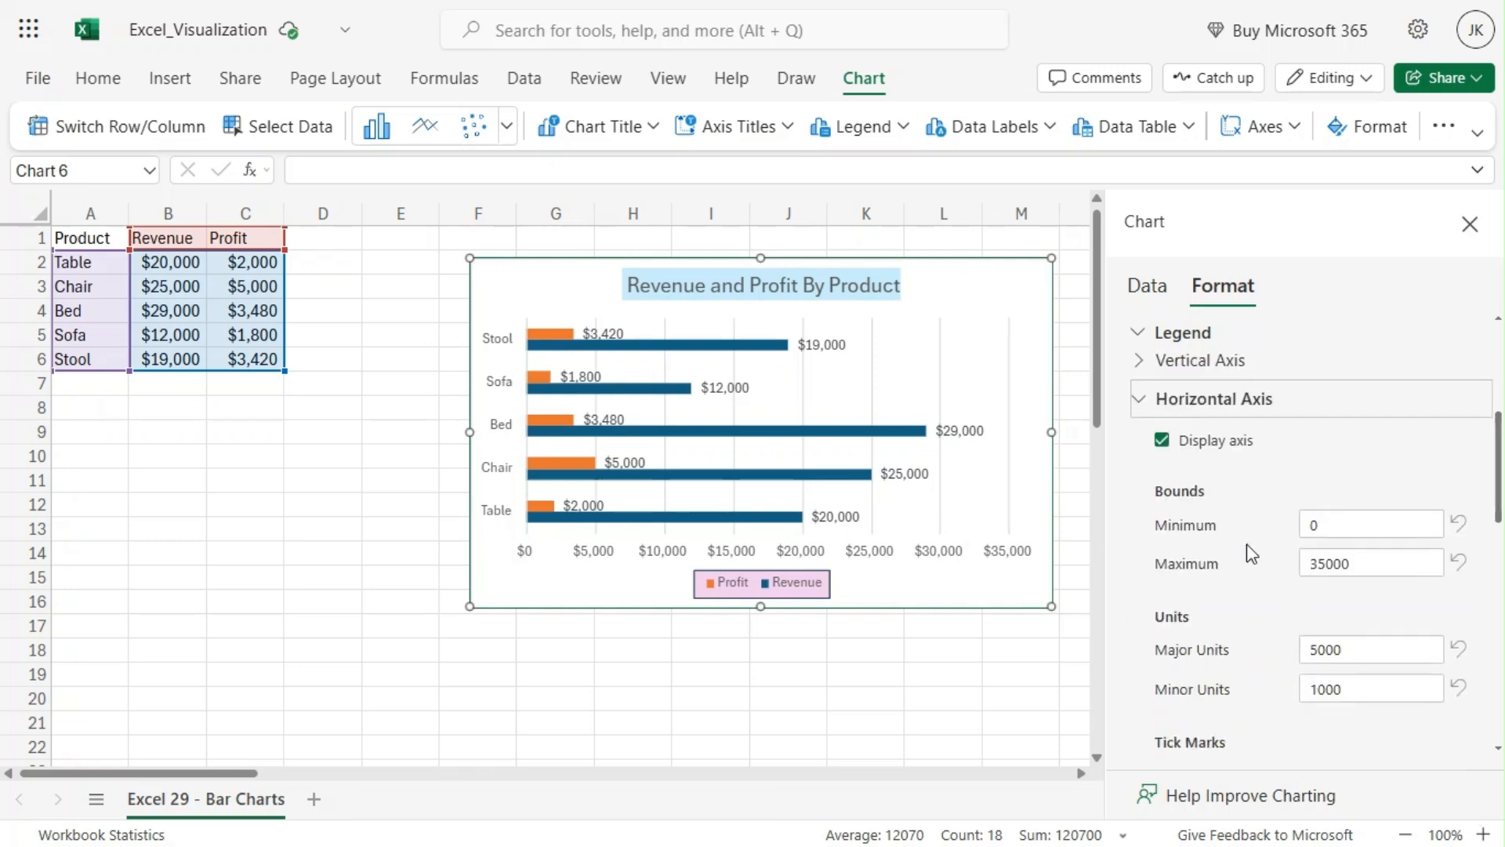
click(1163, 442)
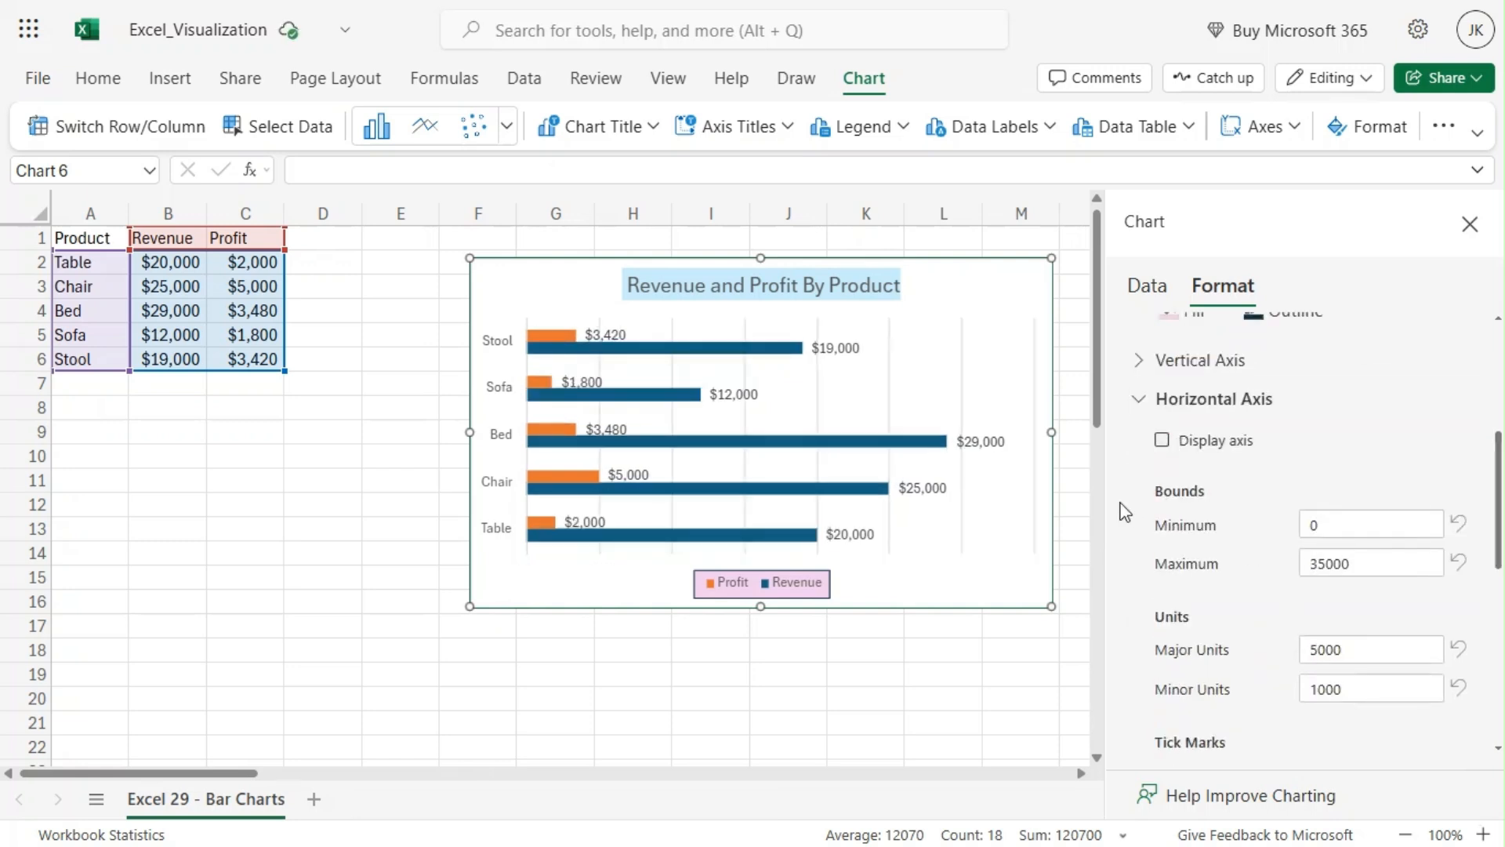
click(1137, 398)
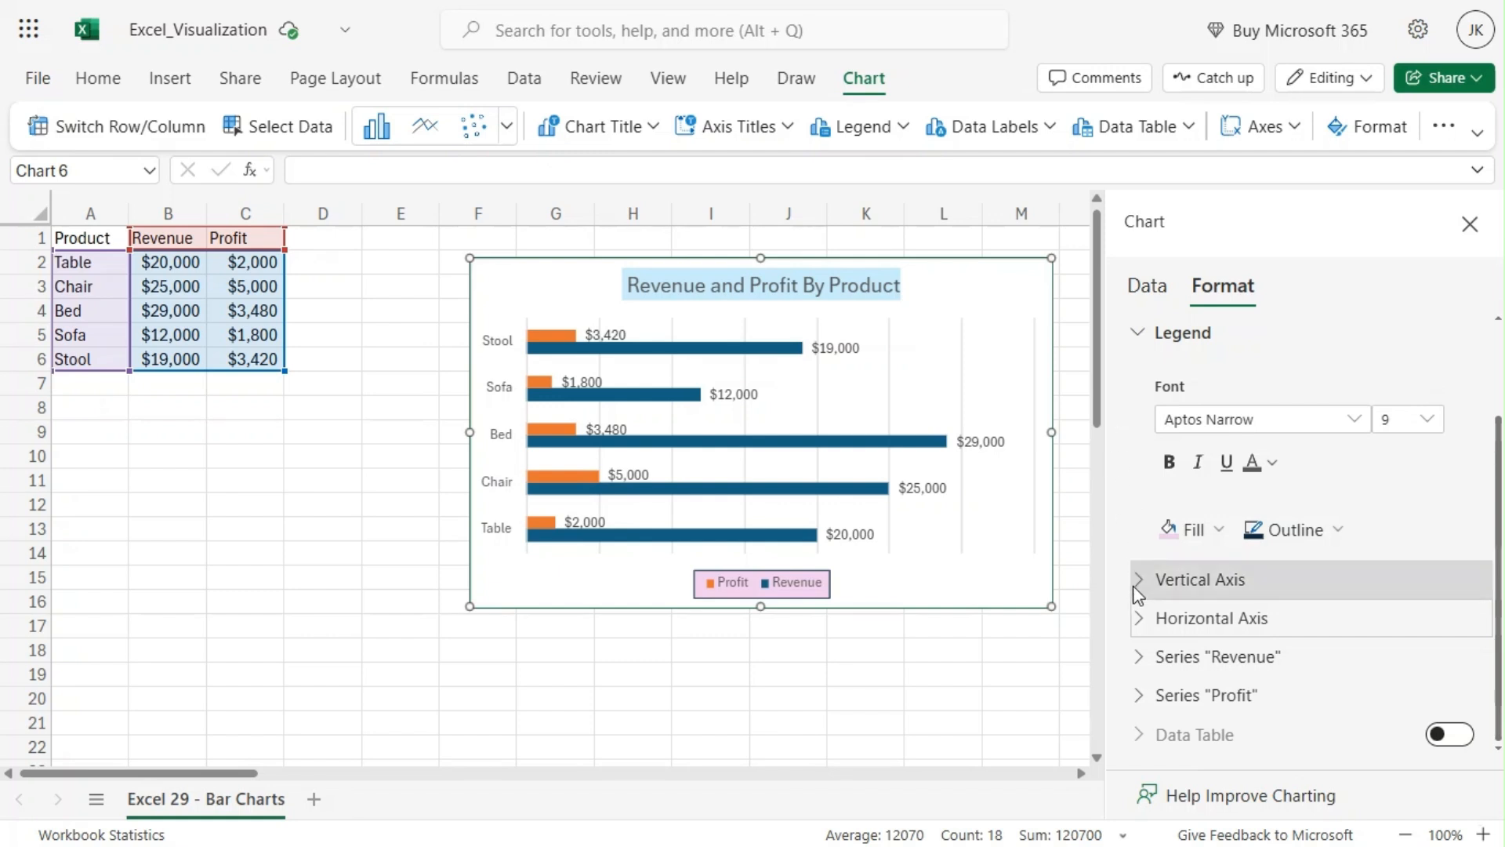
Step: Browse the vertical axis formatting options again
click(1137, 579)
scroll(1308, 592, up, 1)
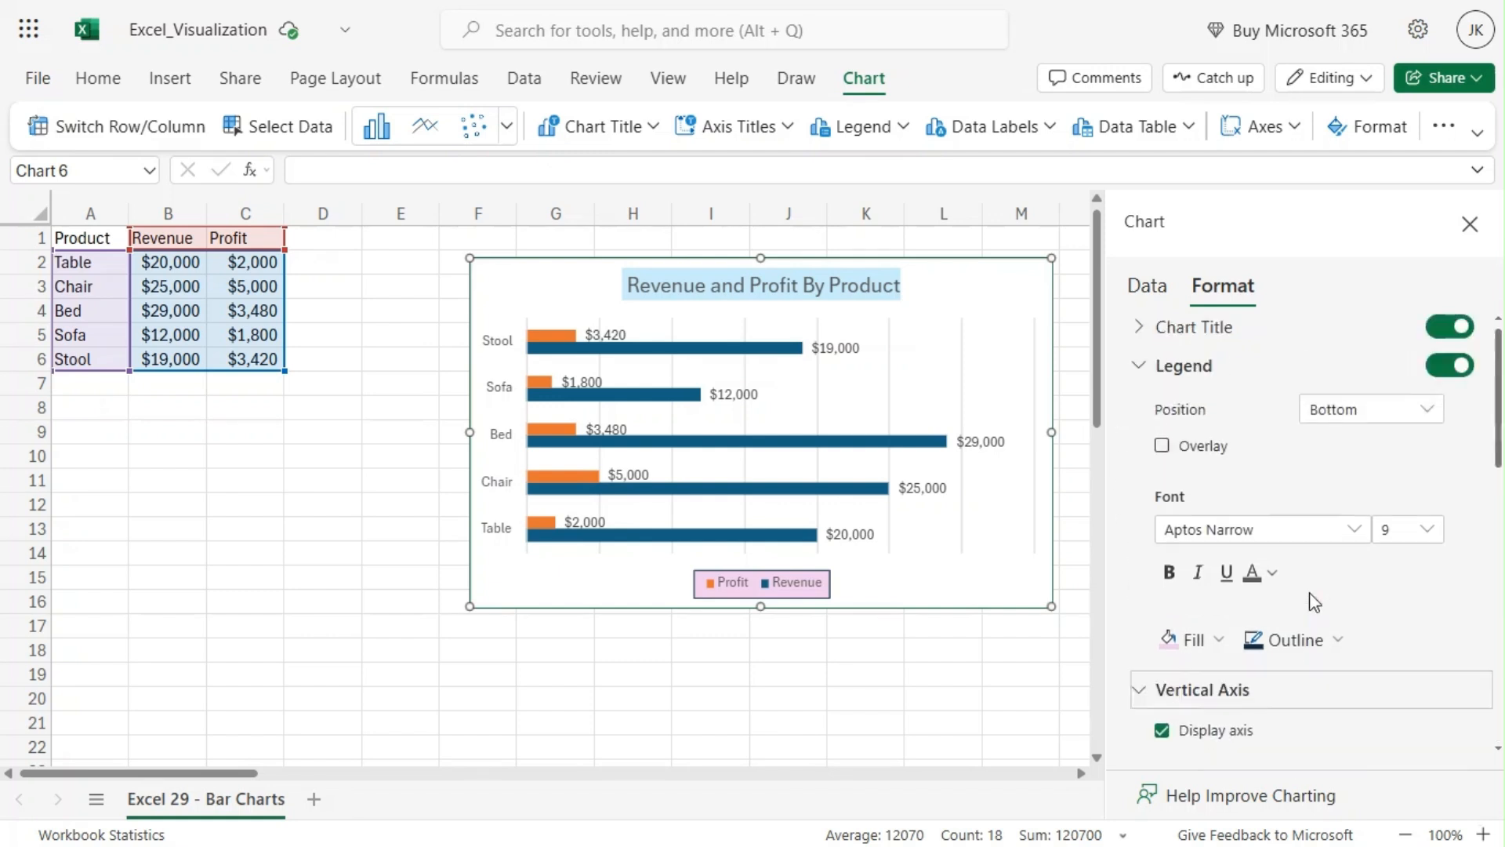
scroll(1310, 596, down, 5)
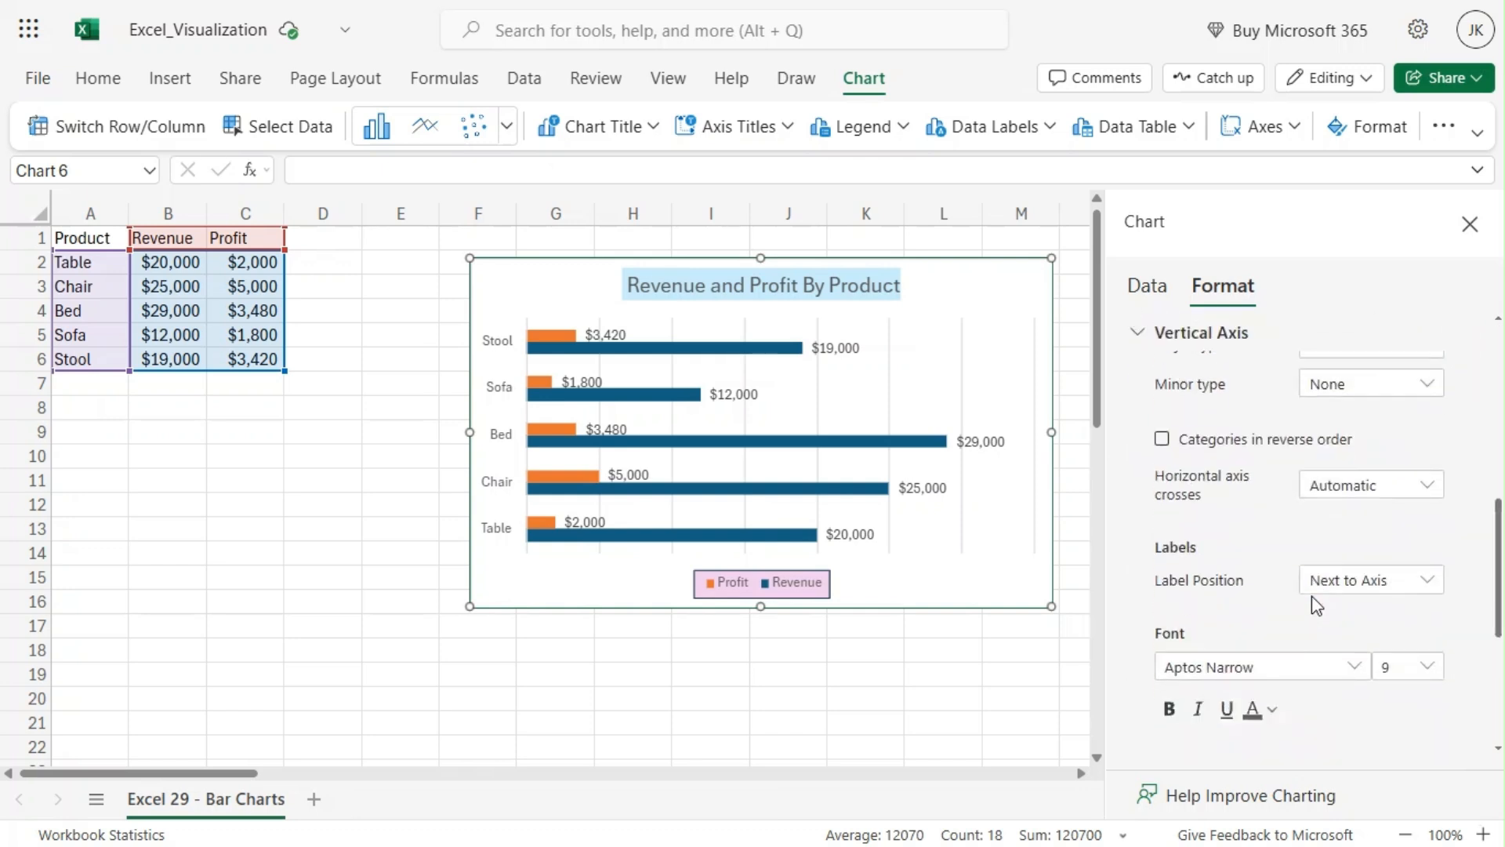
scroll(1311, 605, down, 1)
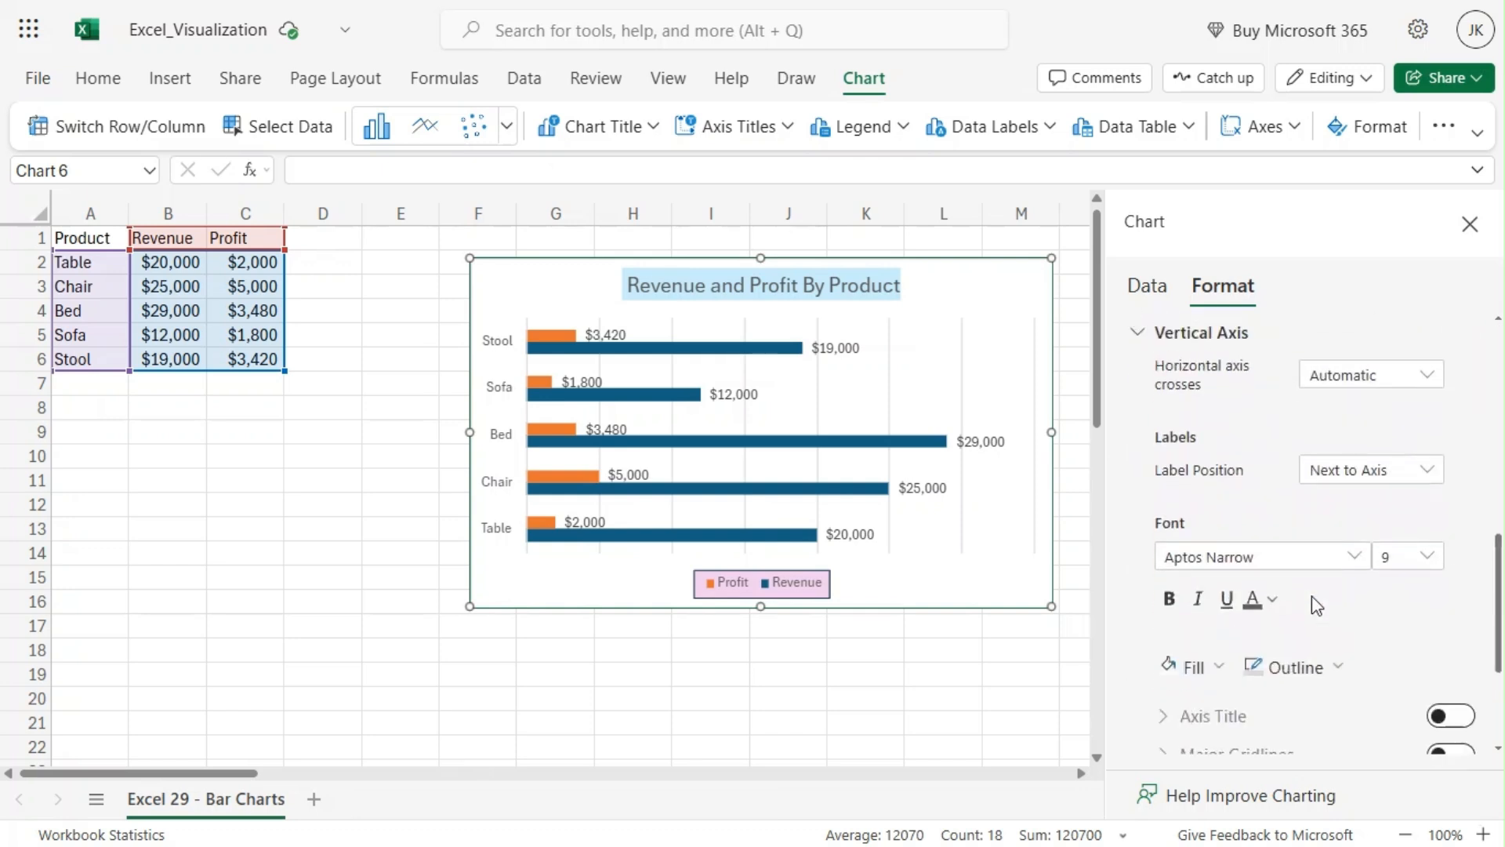
scroll(1311, 596, up, 4)
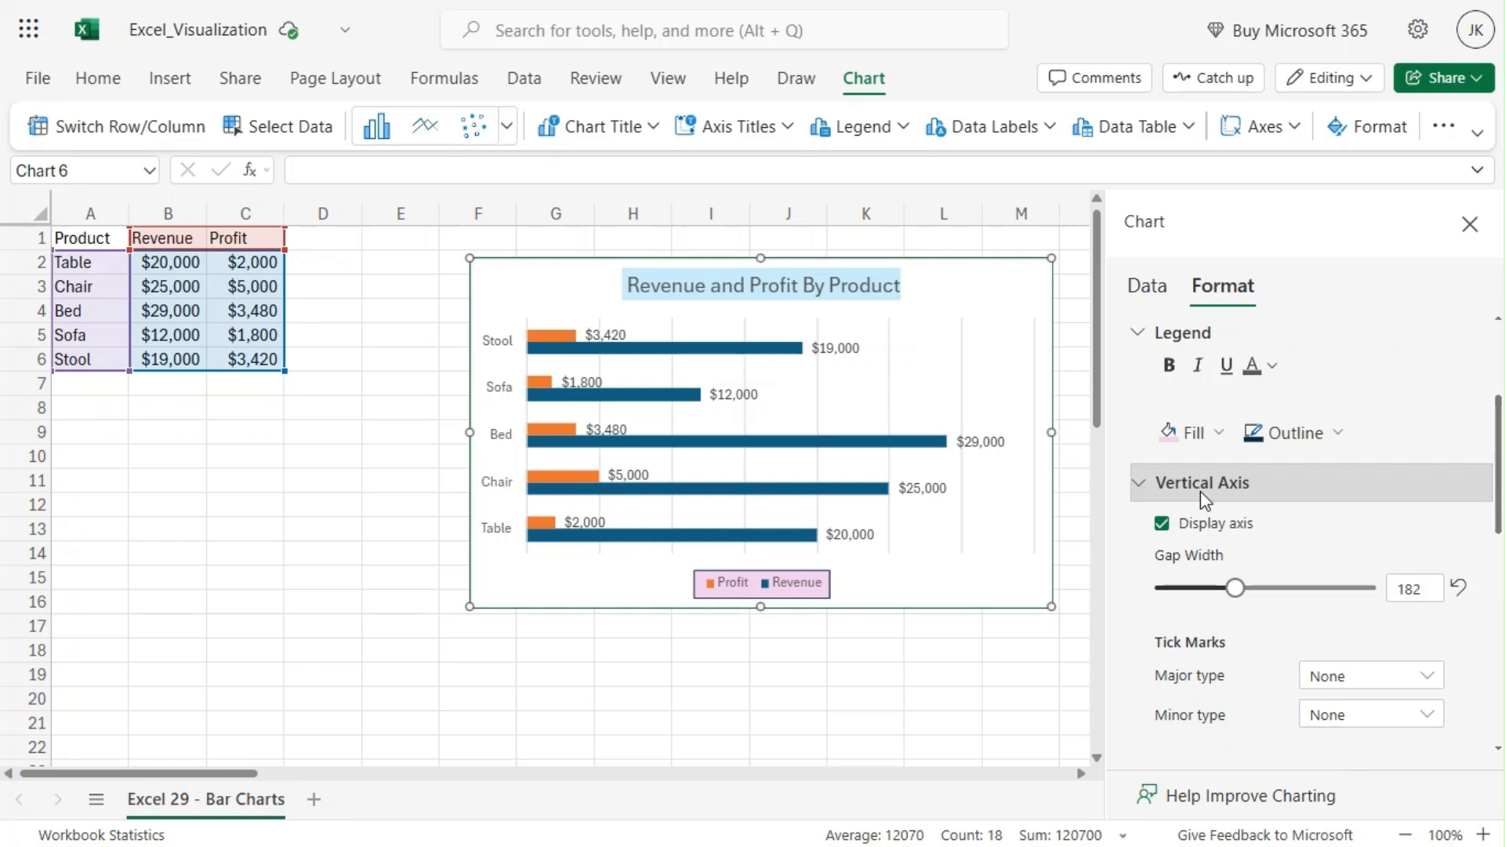
click(1148, 492)
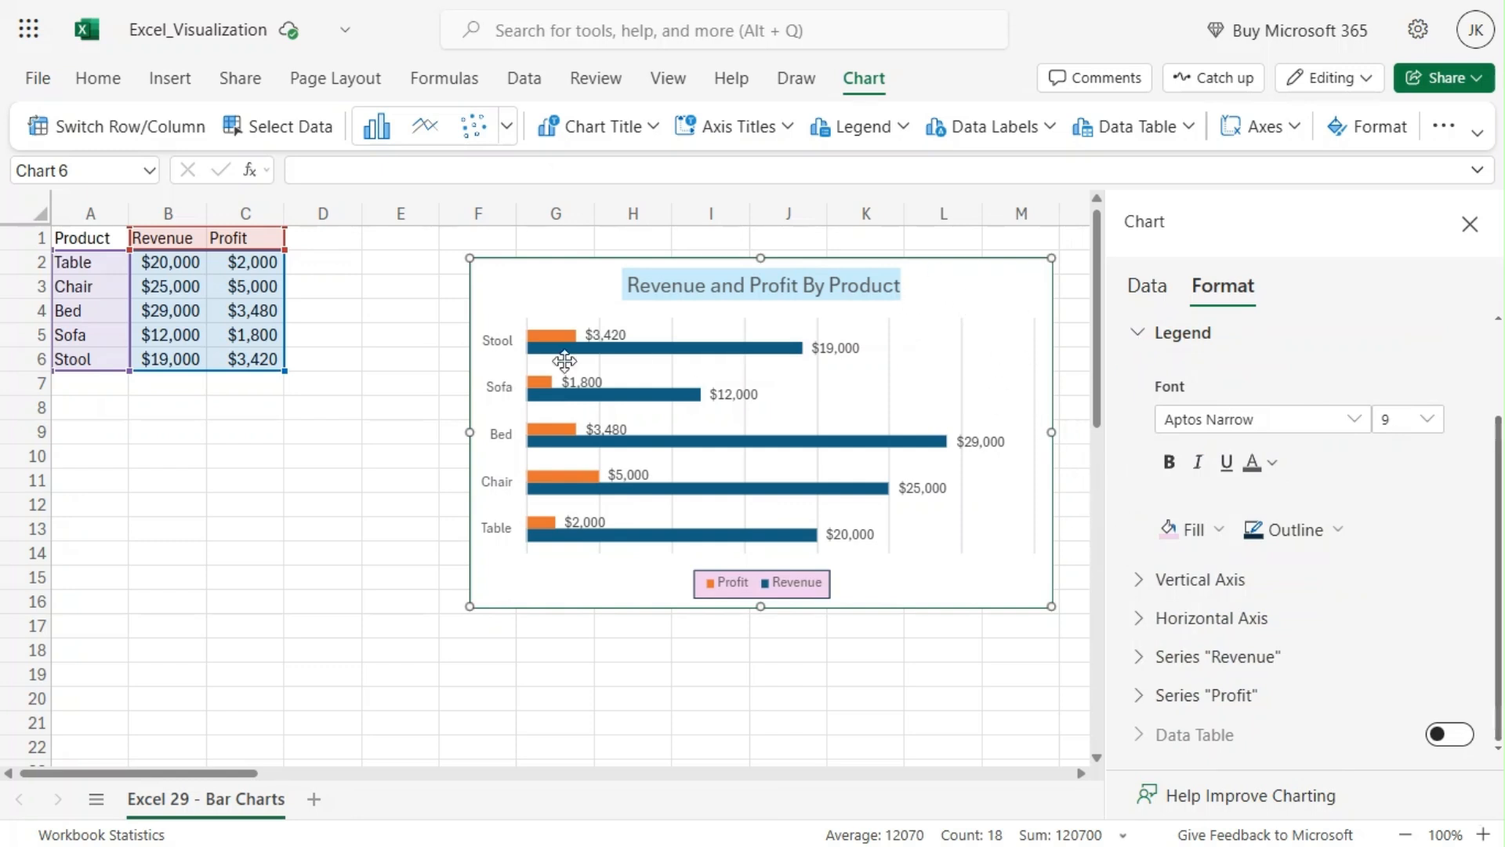
Step: Select the vertical axis and try switching its axis title on and off
click(491, 354)
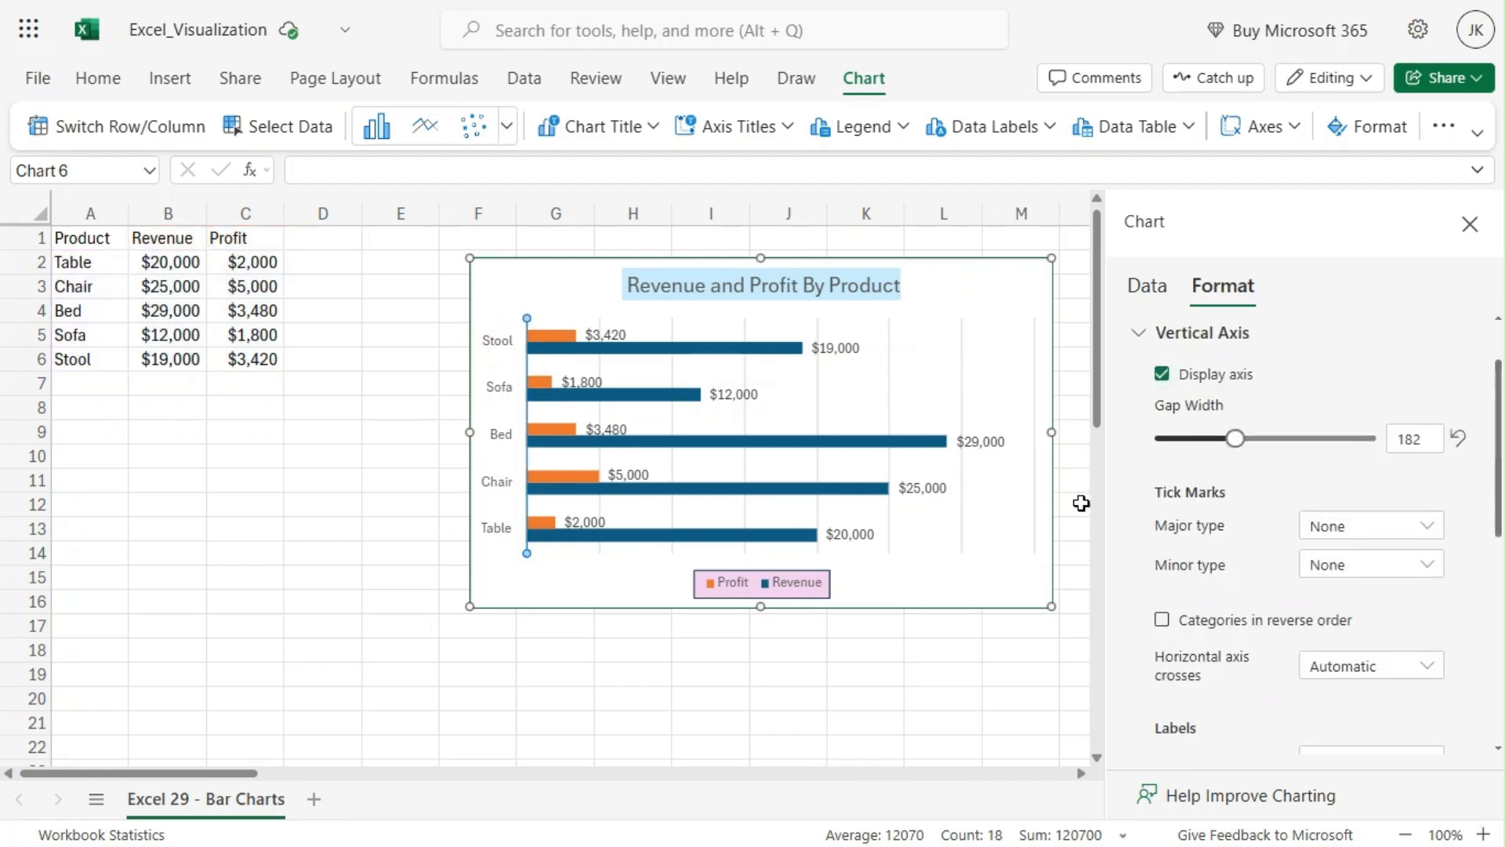
scroll(1220, 561, down, 5)
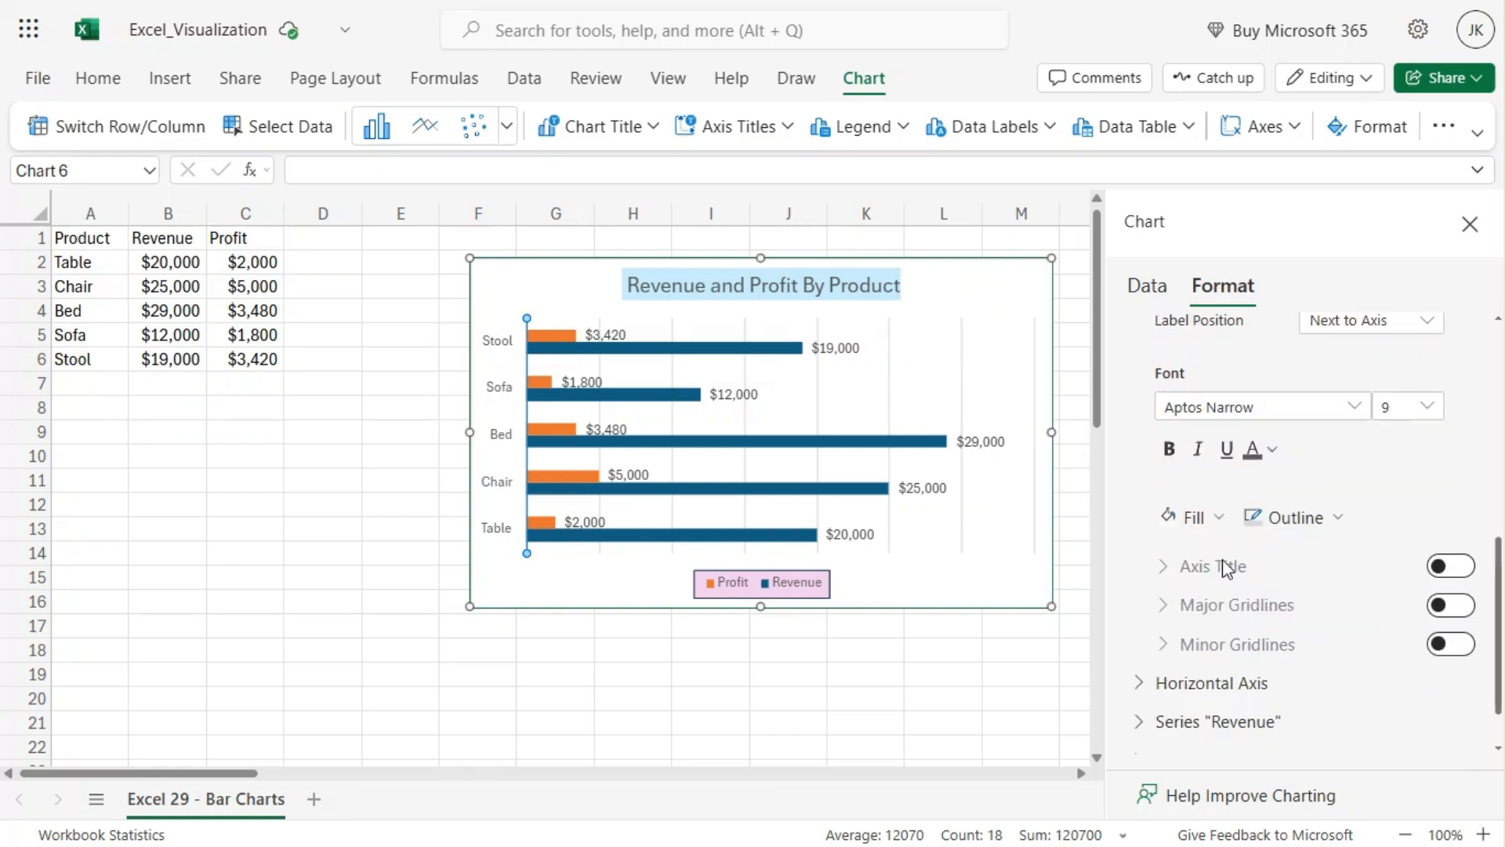
scroll(1222, 558, down, 1)
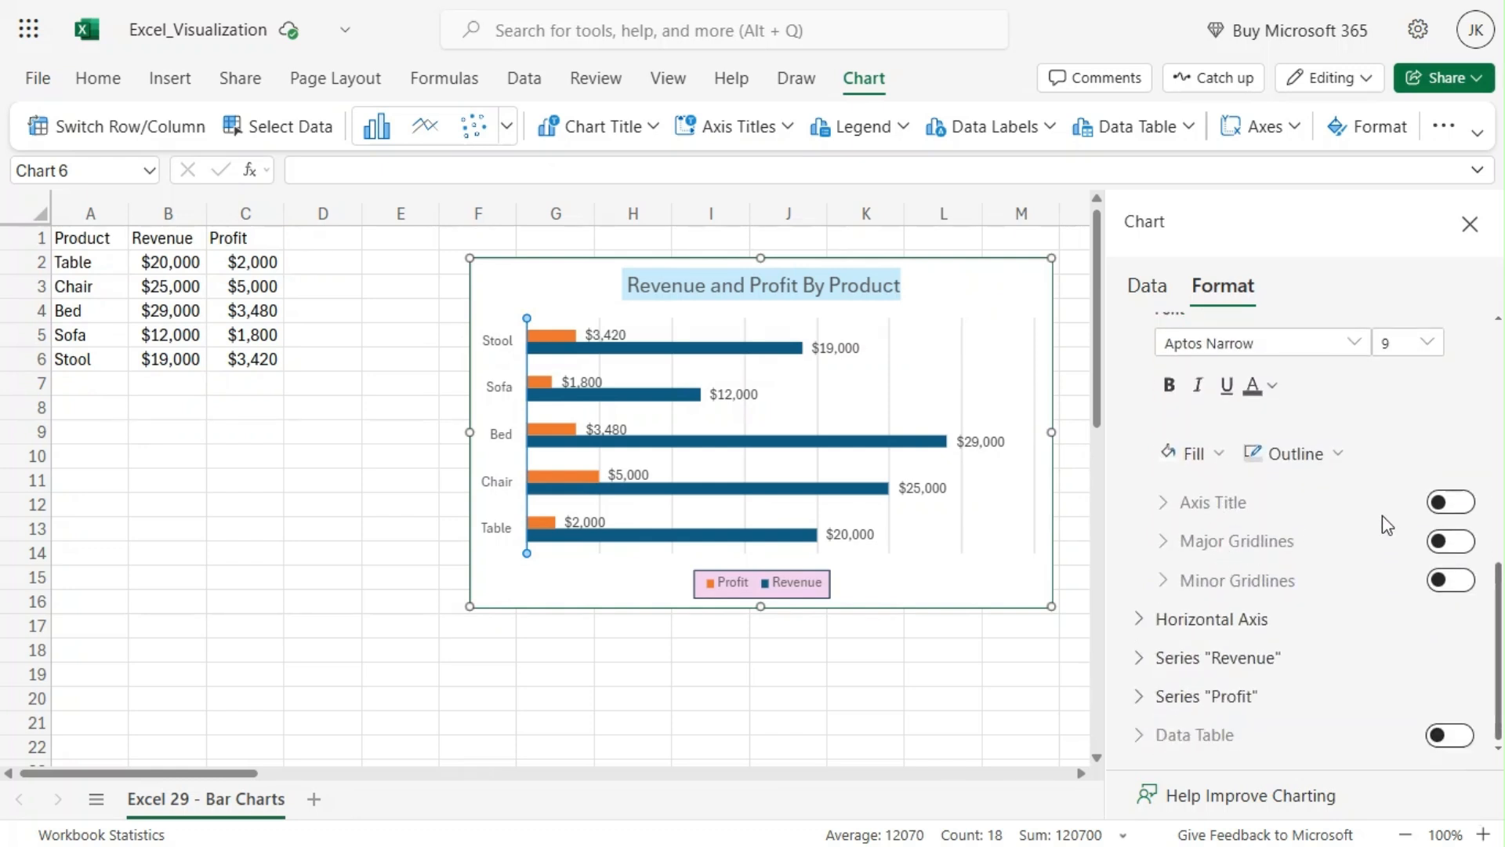
click(1461, 506)
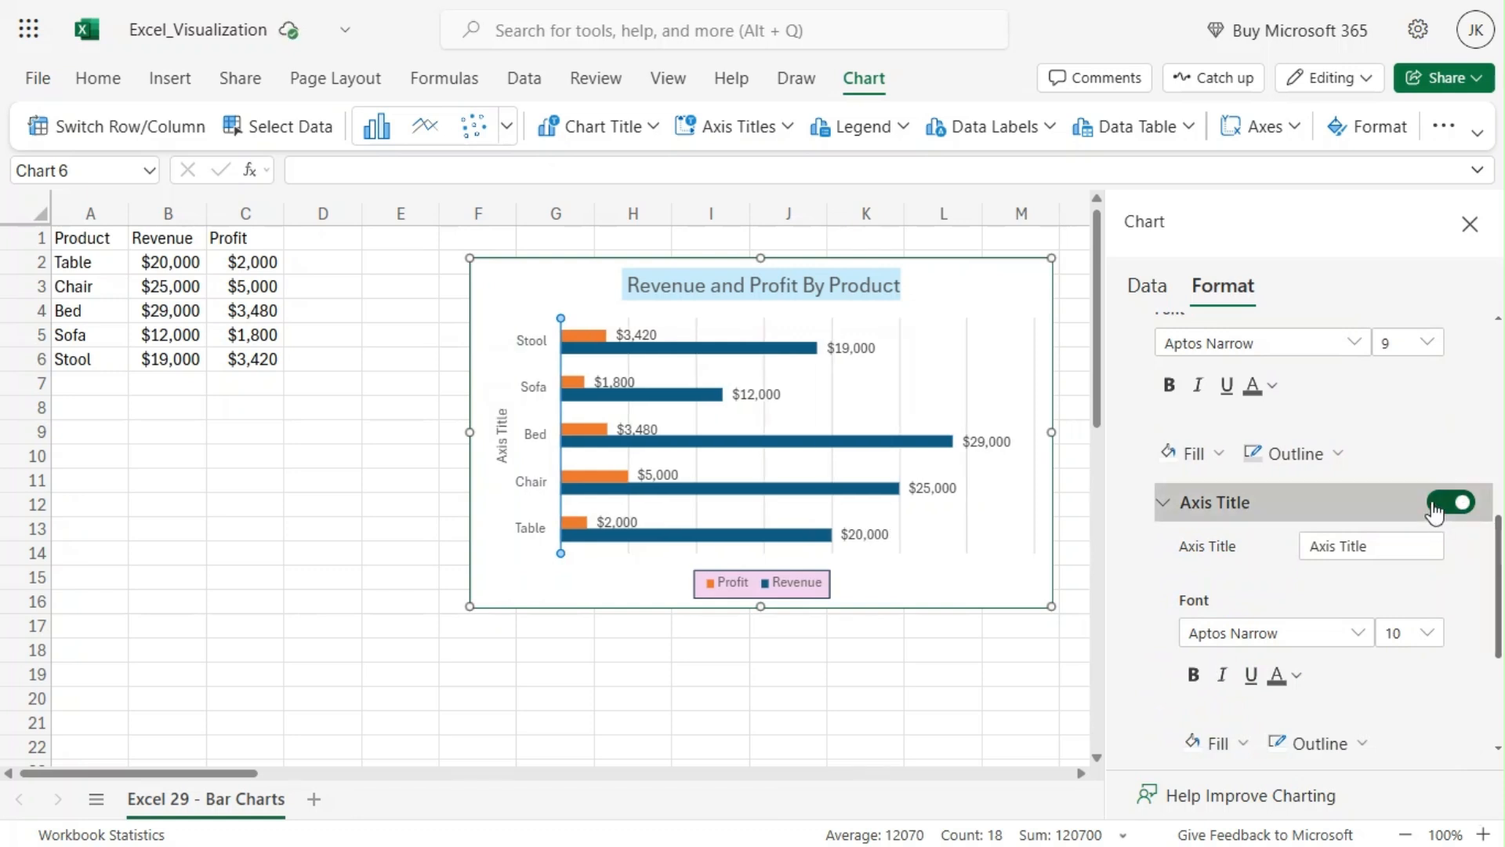
click(1433, 508)
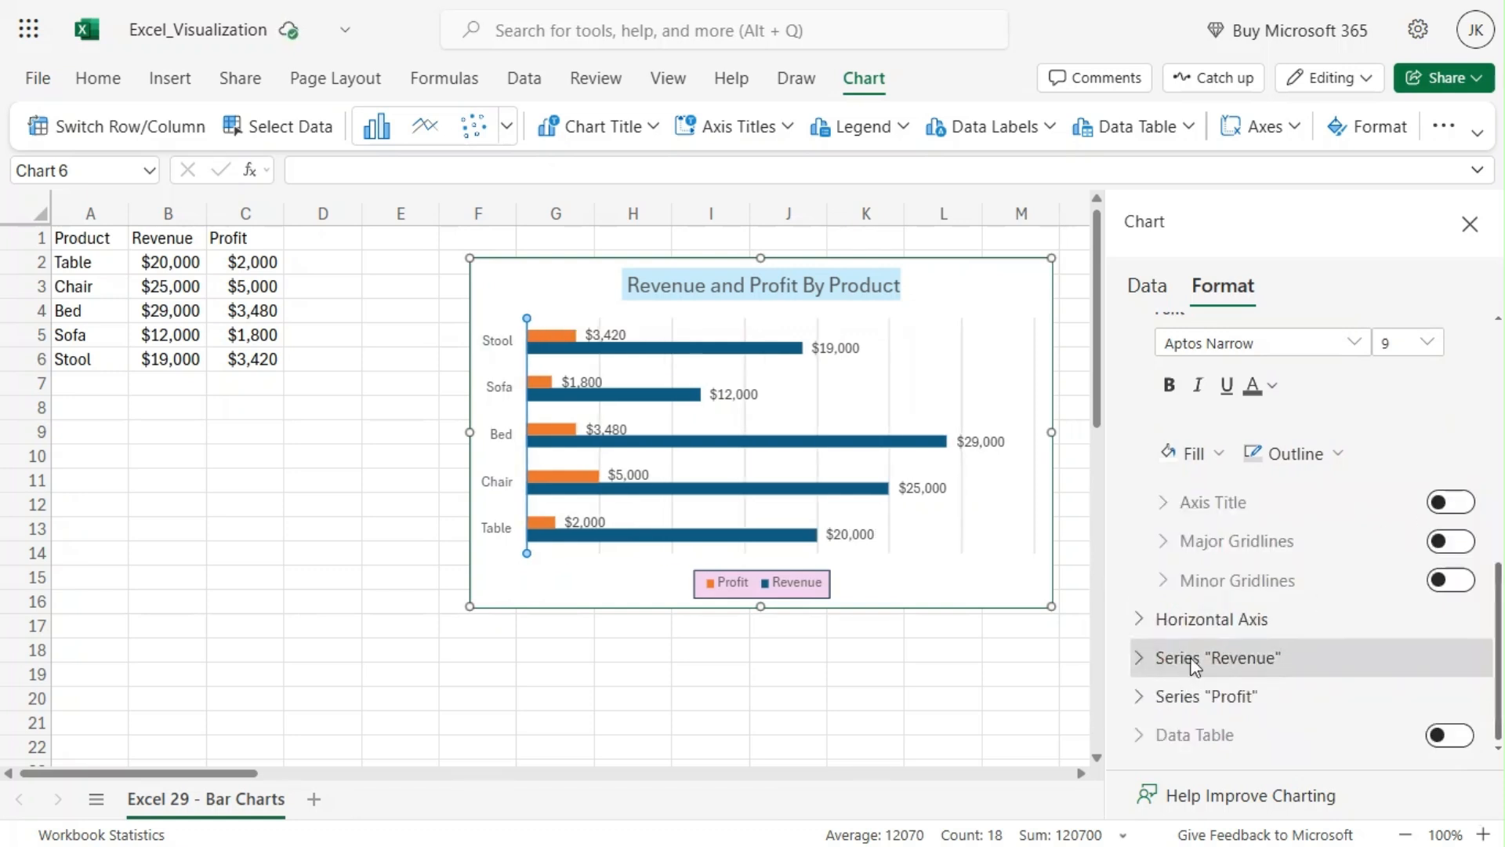
Step: Make the vertical axis labels bold and set their font size to 10
scroll(1265, 605, up, 2)
scroll(1354, 561, up, 4)
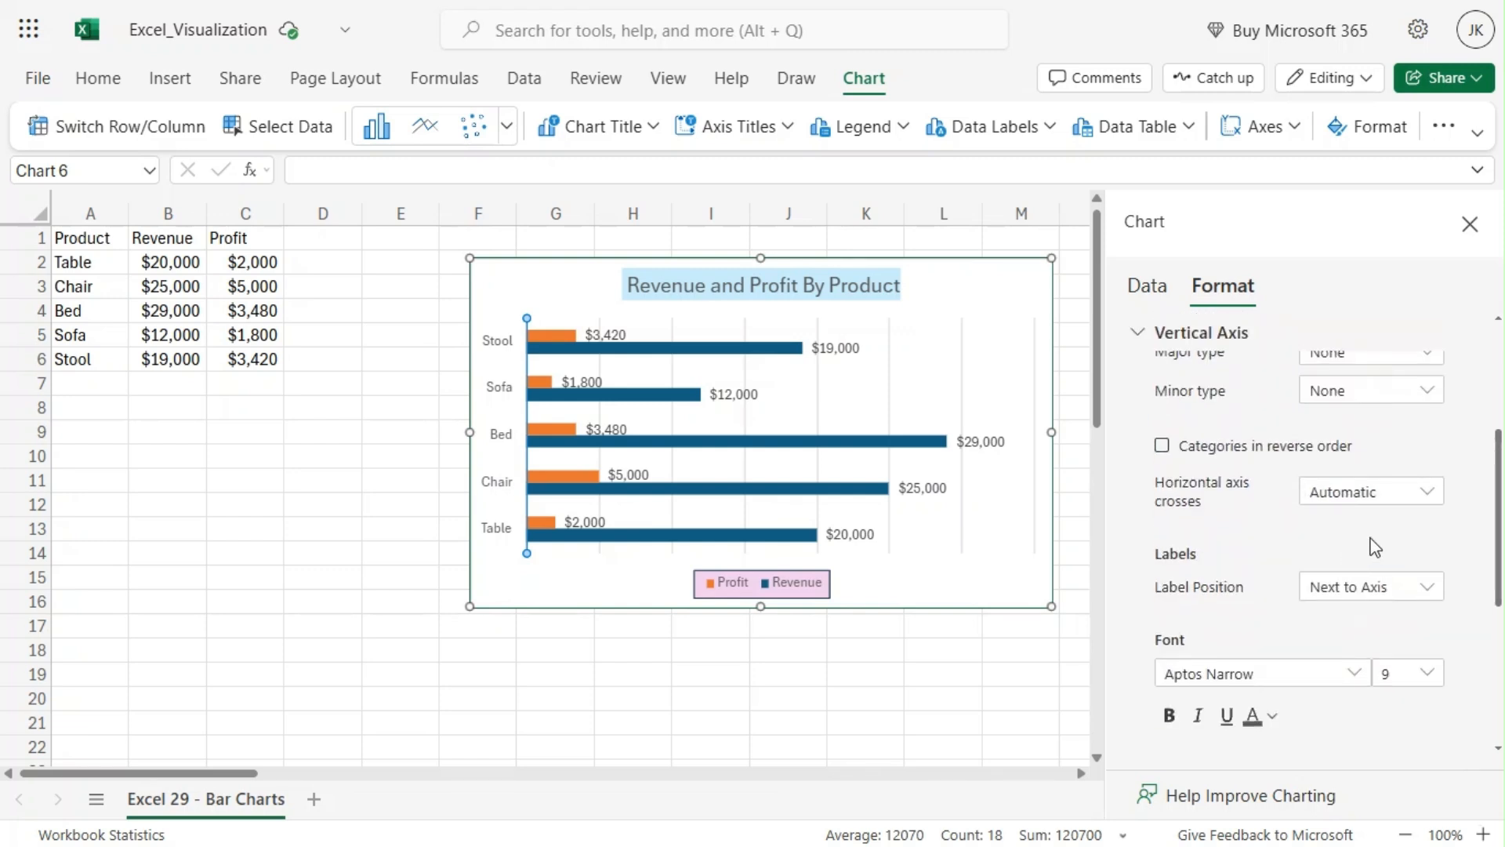
scroll(1375, 547, down, 2)
click(1171, 608)
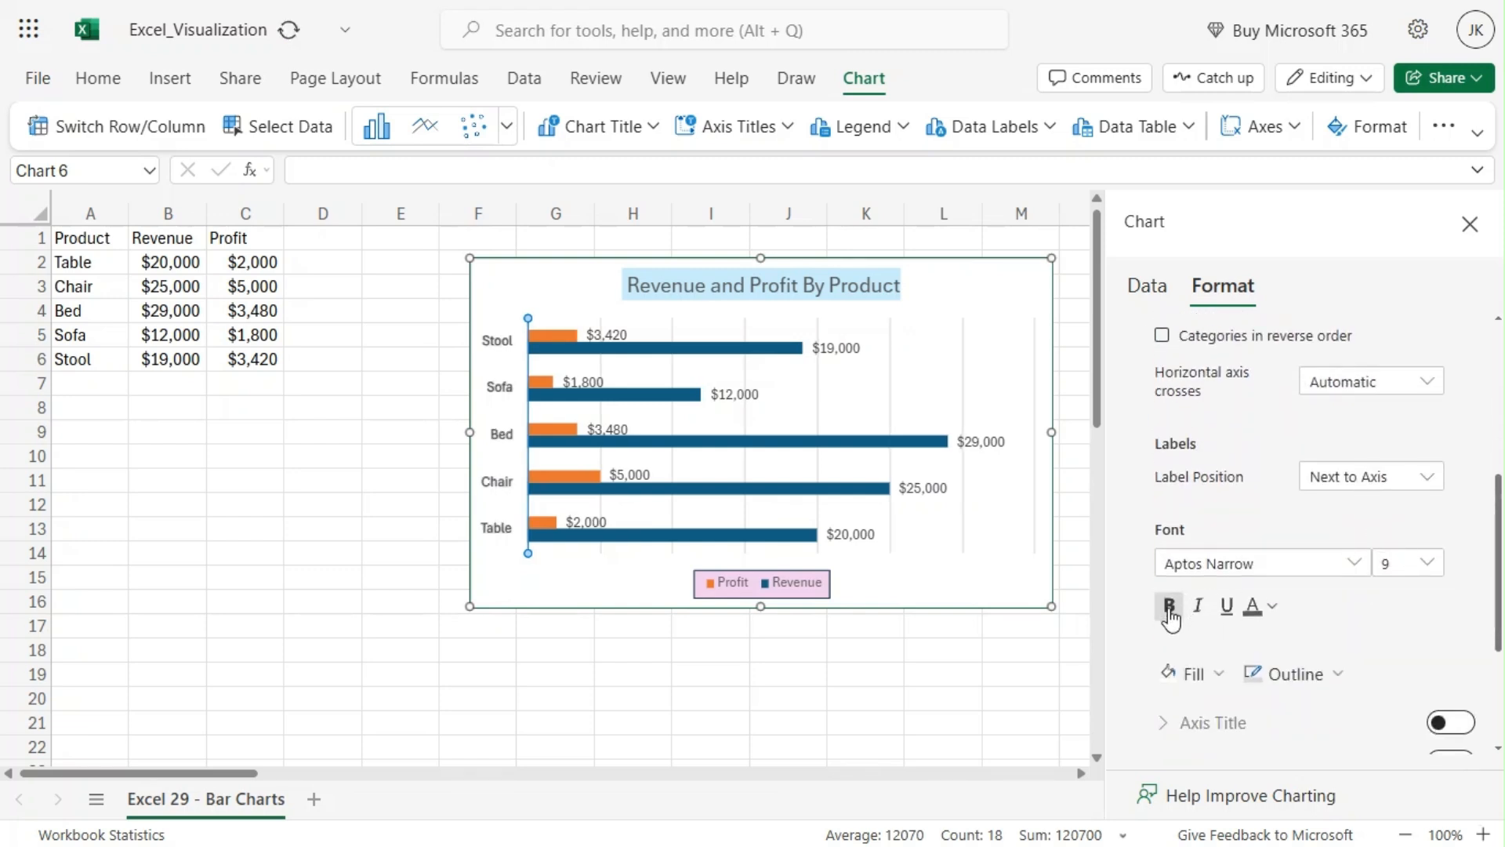
click(1428, 565)
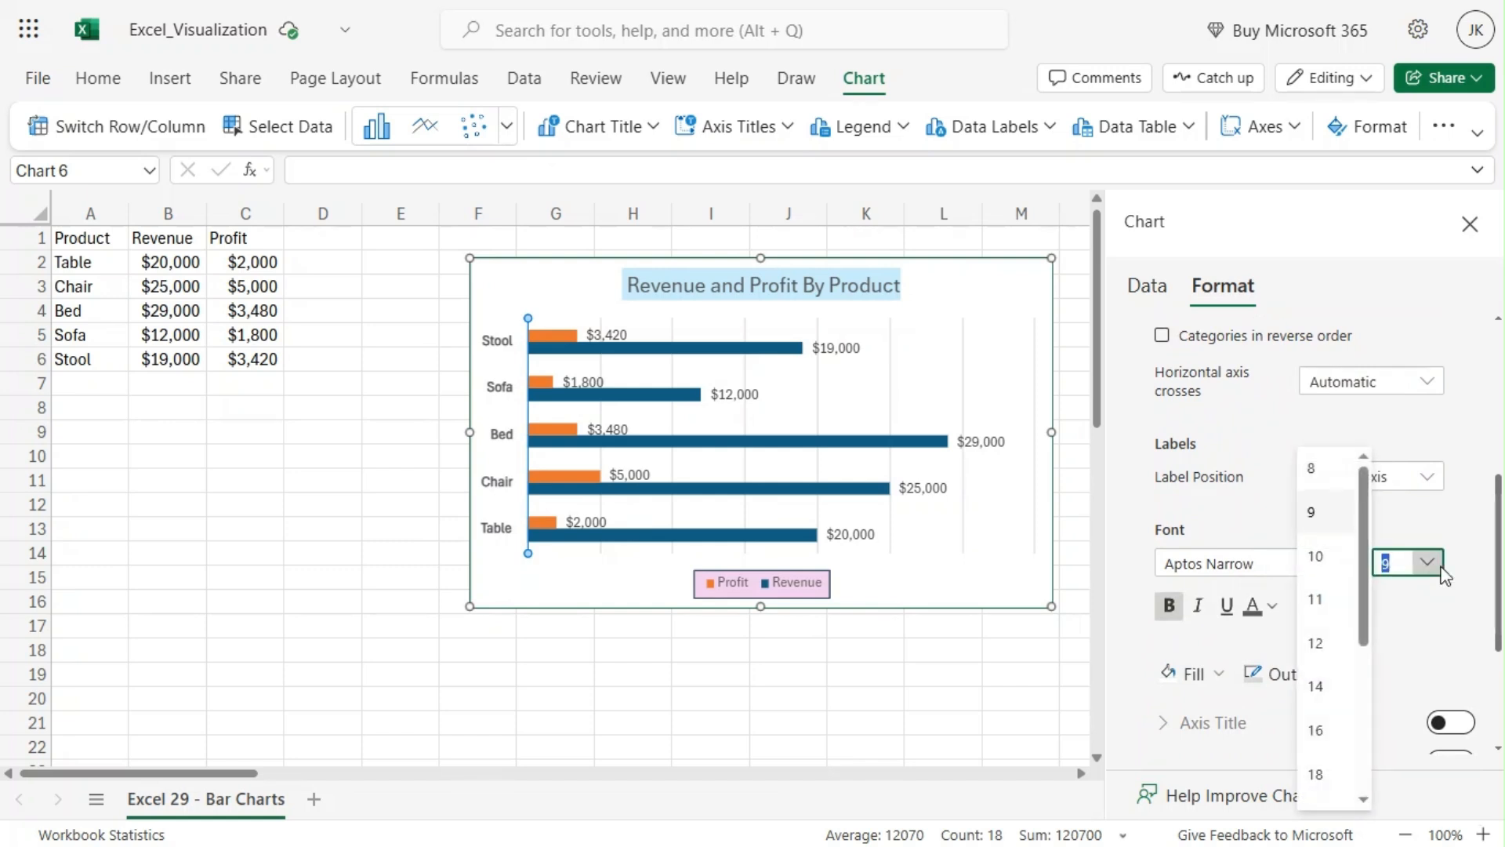
click(1322, 687)
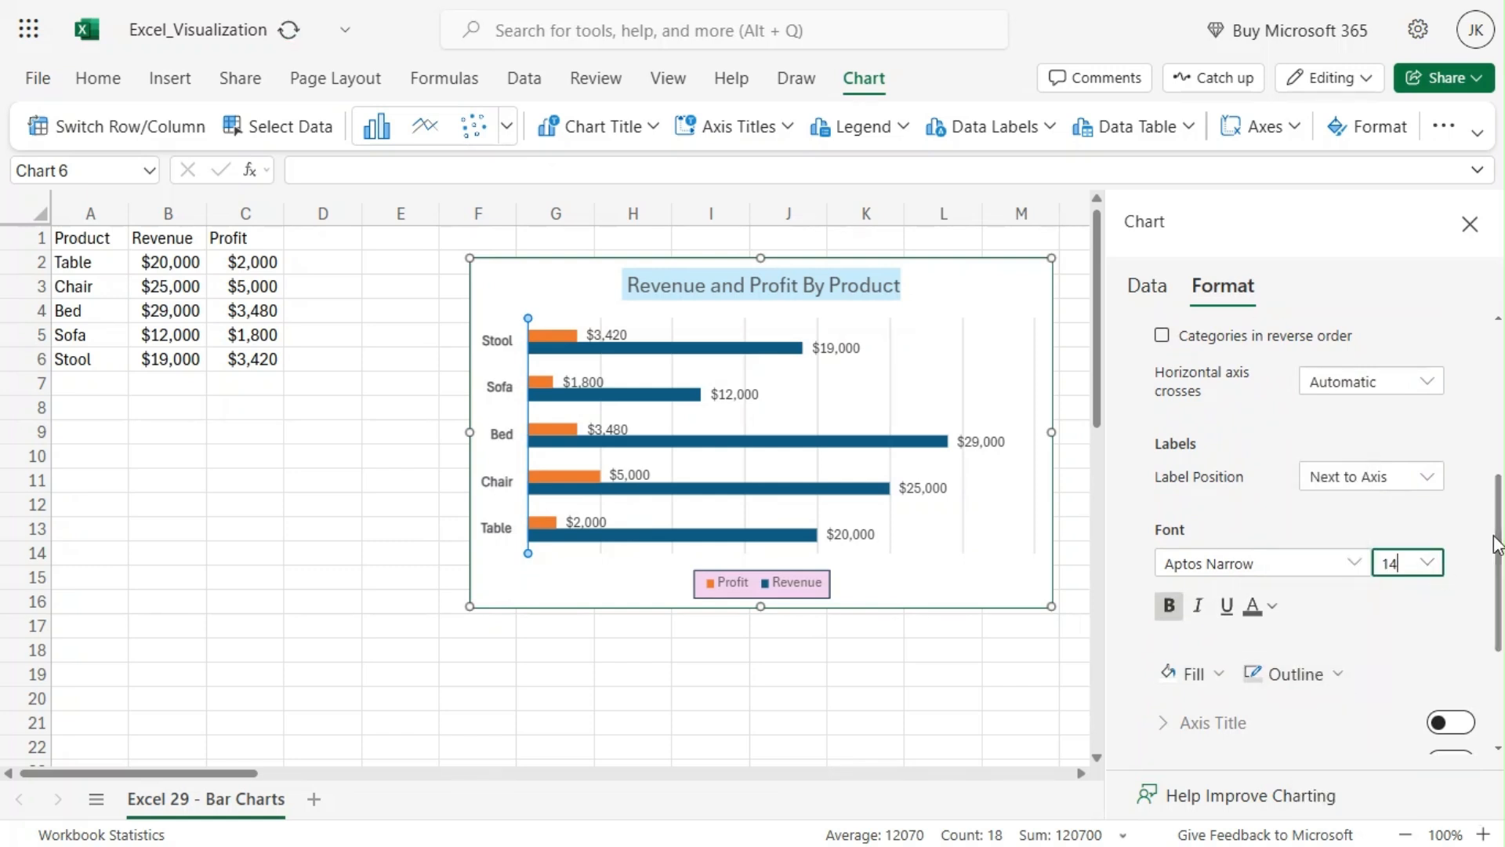
click(1428, 562)
click(1316, 644)
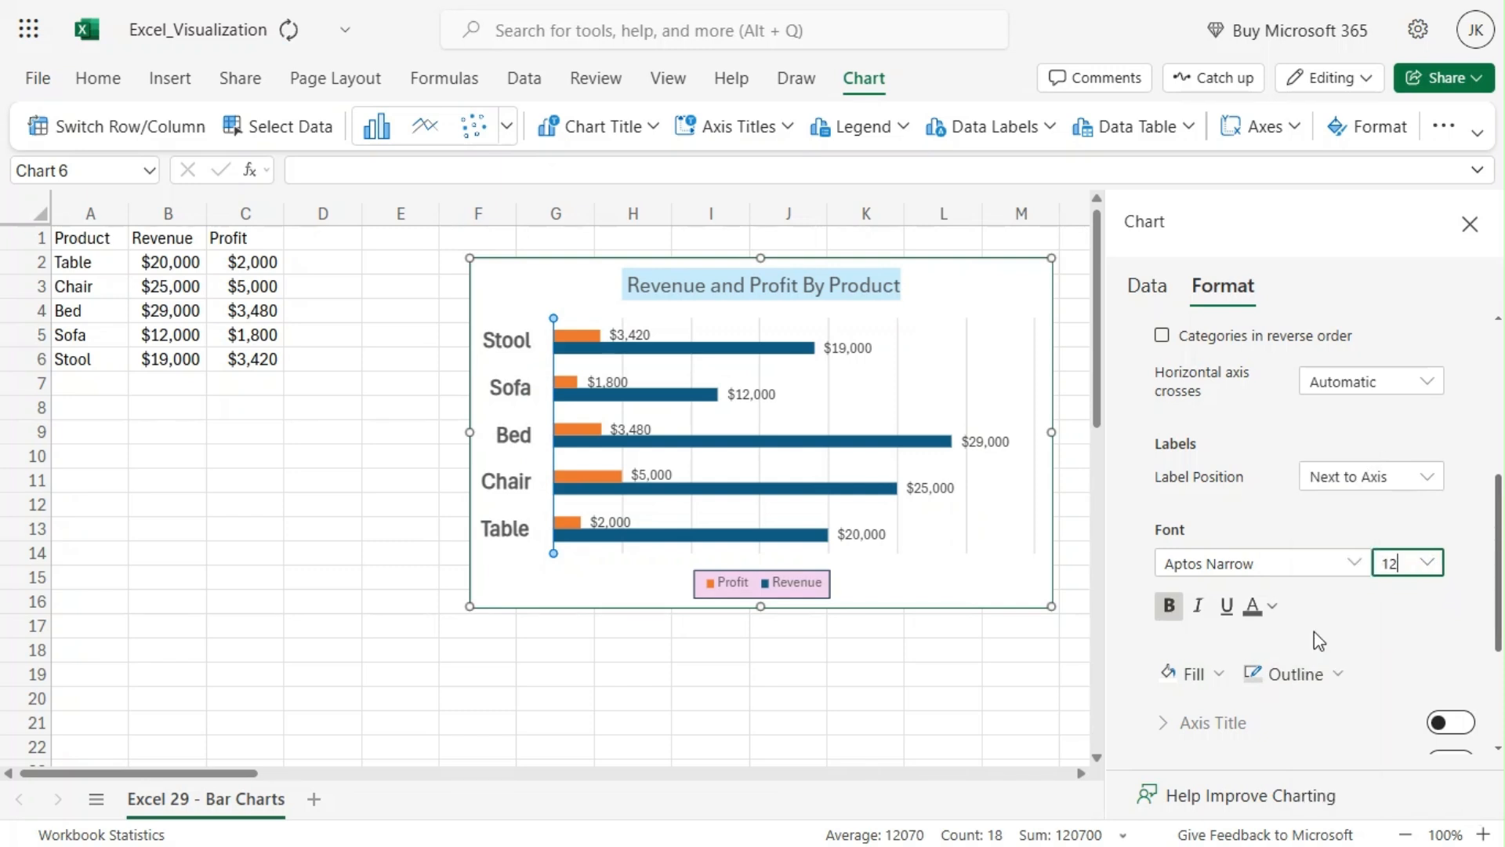
click(1427, 562)
click(1316, 556)
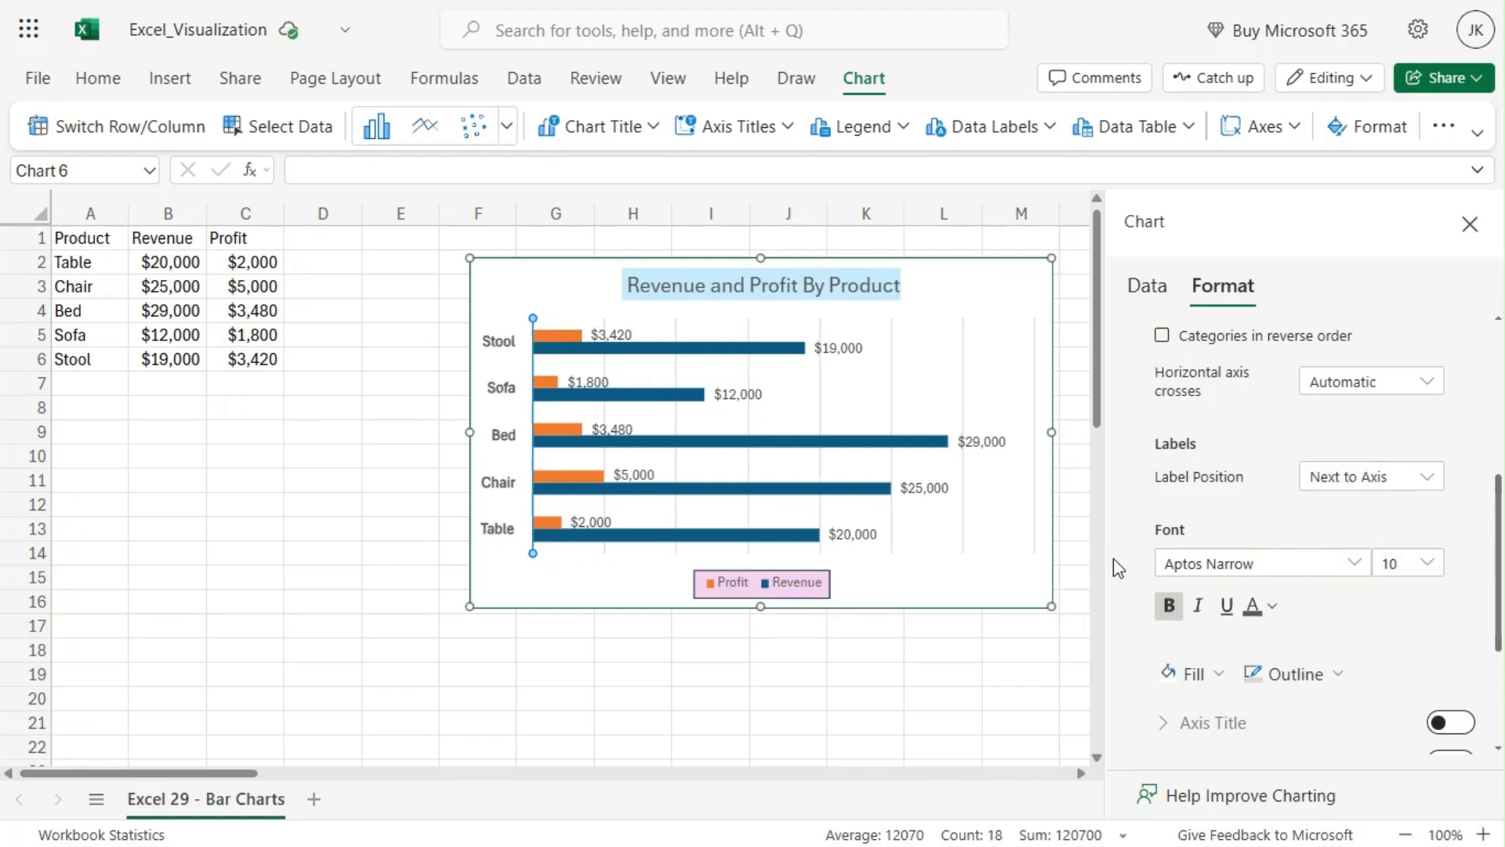
Step: Review the vertical axis label position options, then collapse the axis section and close the formatting pane
scroll(1129, 533, down, 1)
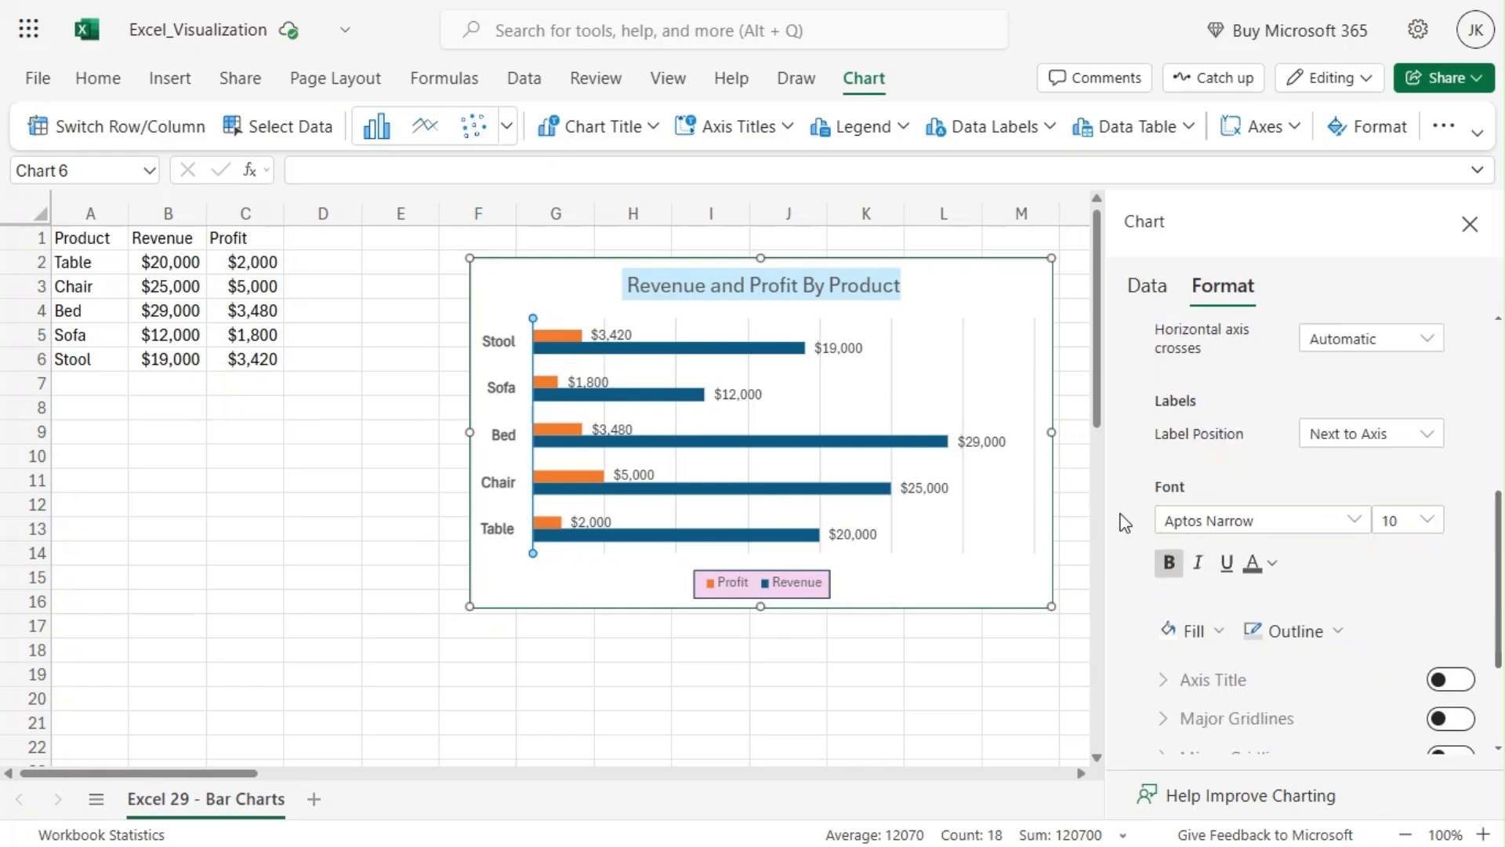
scroll(1125, 523, up, 1)
click(1374, 478)
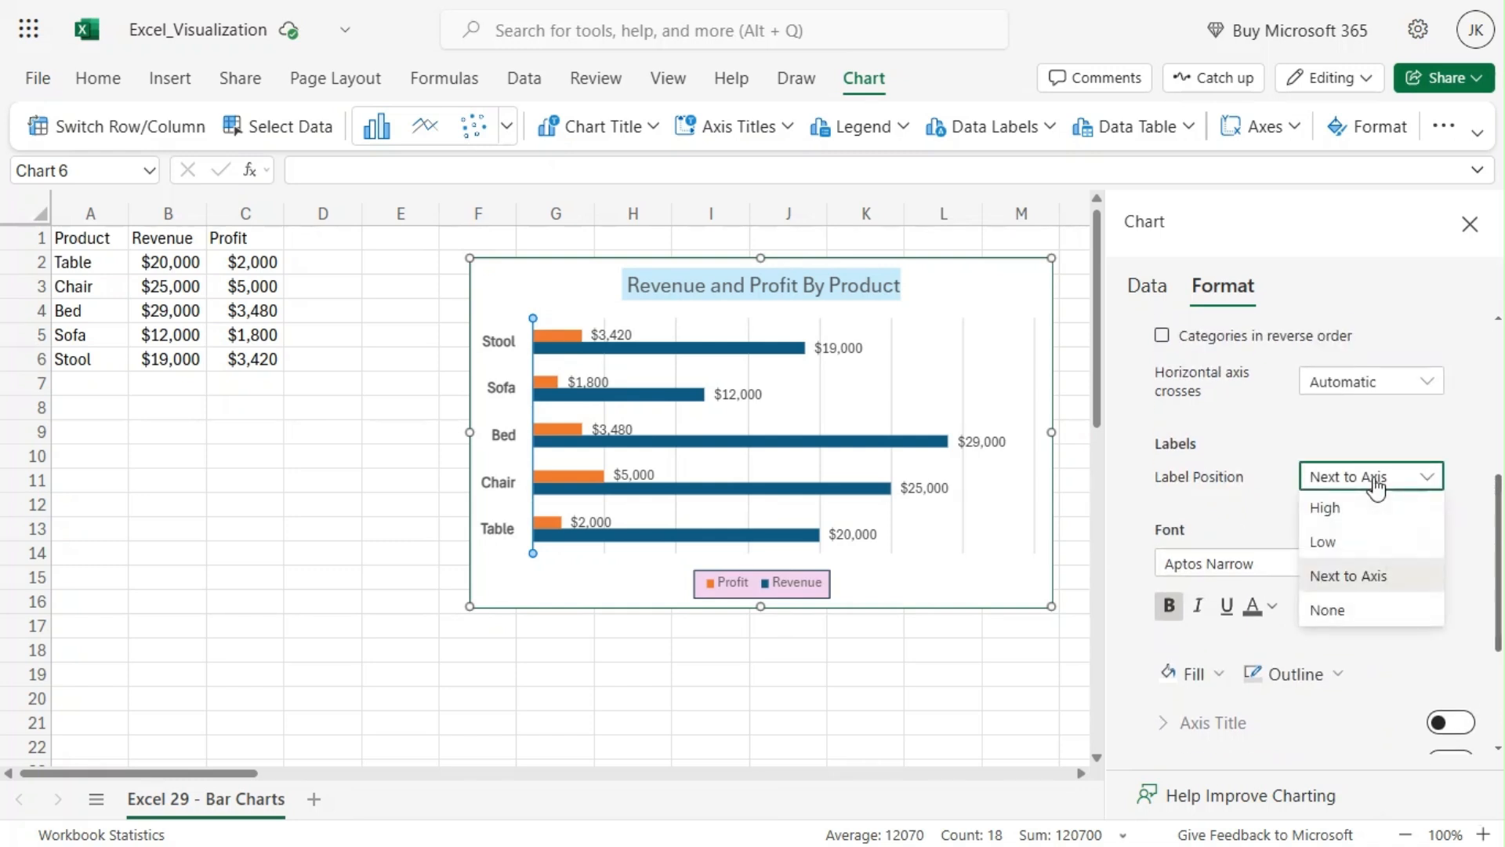
click(1121, 498)
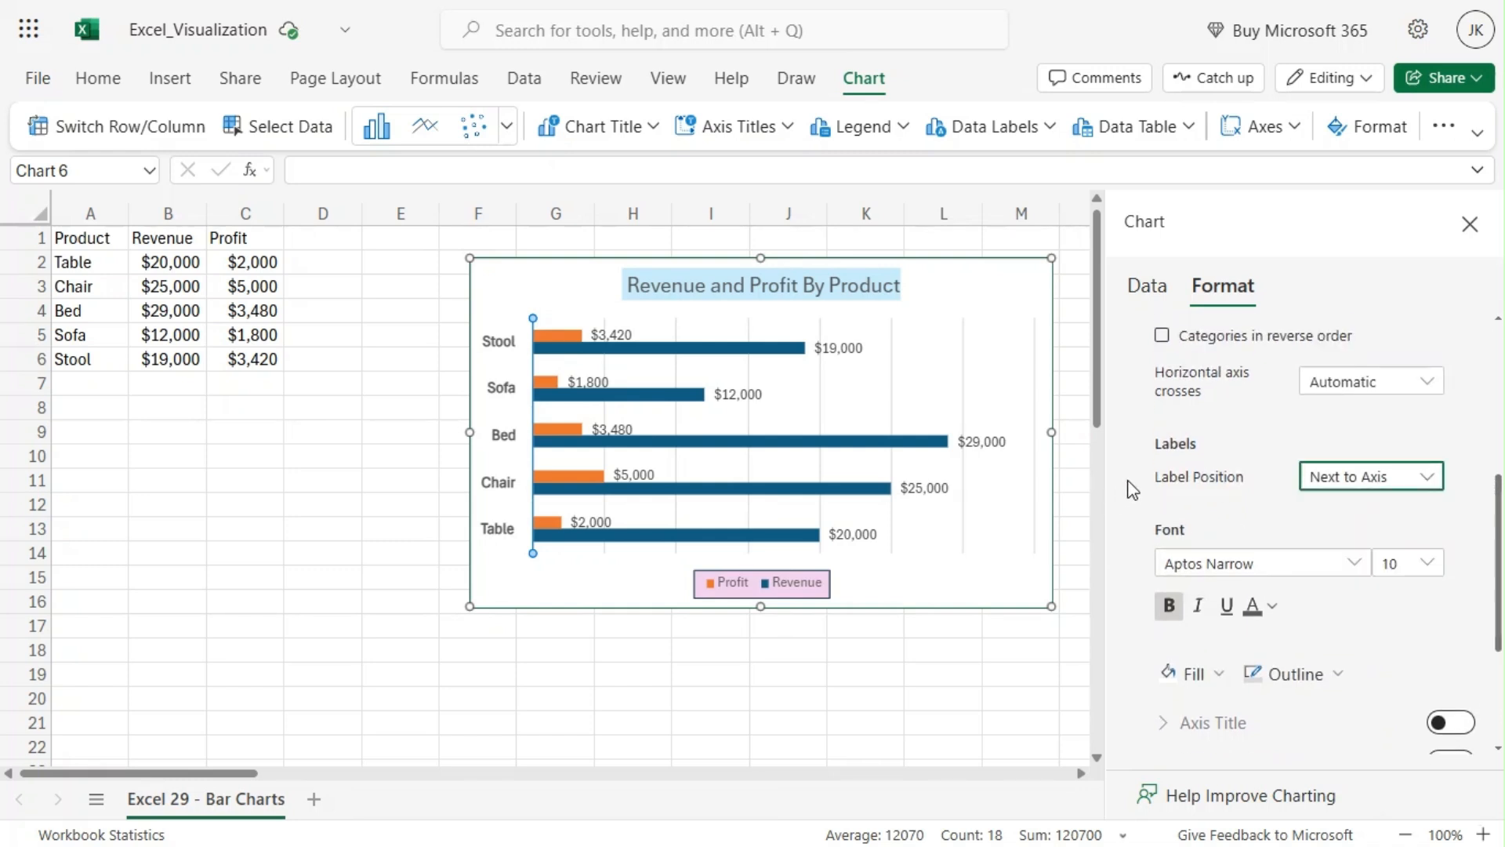
scroll(1127, 480, up, 5)
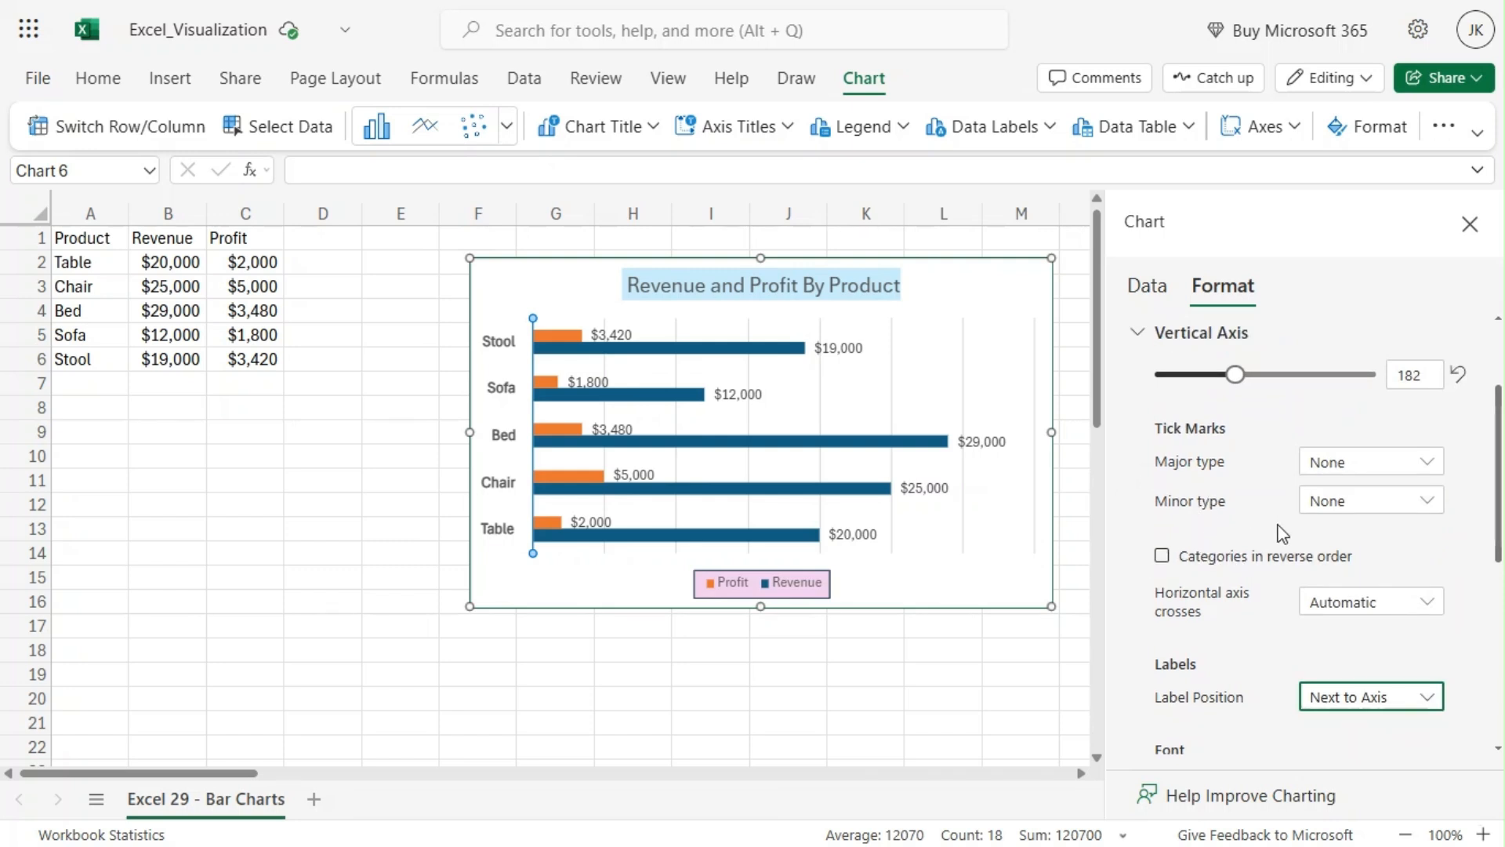
scroll(1219, 533, down, 5)
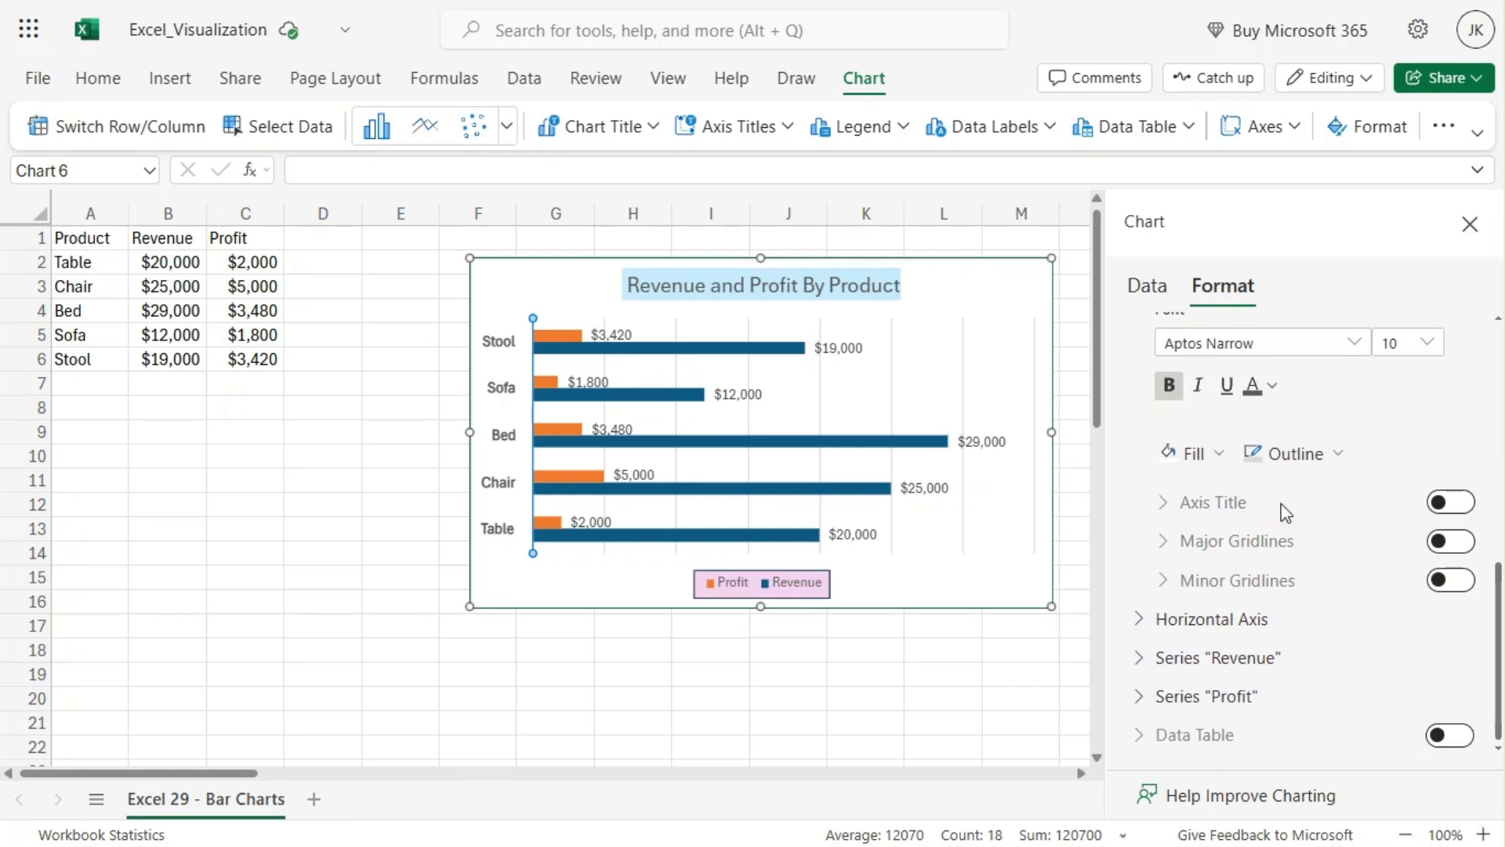
scroll(1285, 513, up, 5)
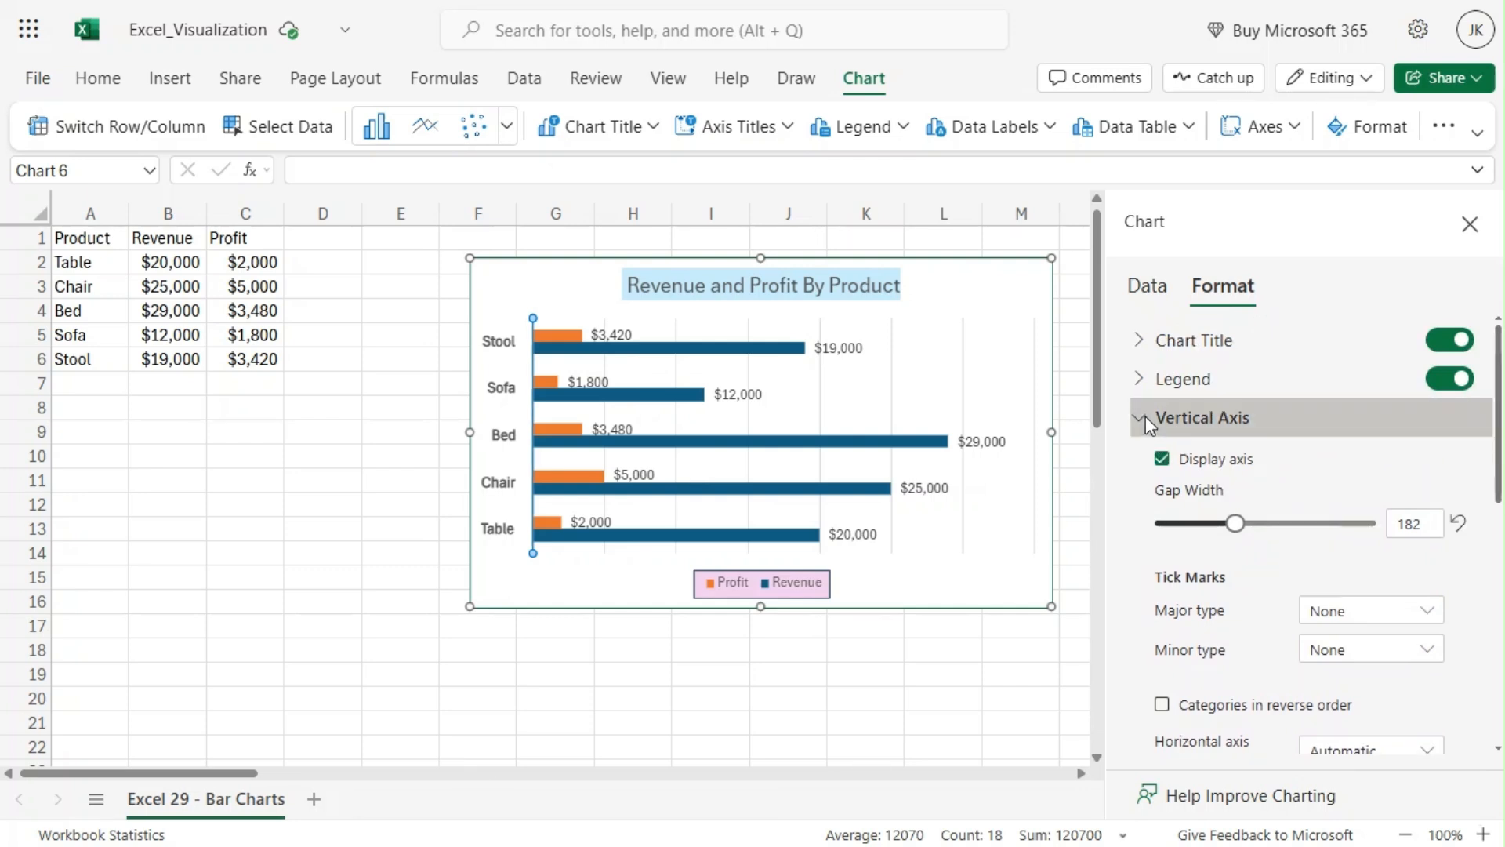
click(1145, 417)
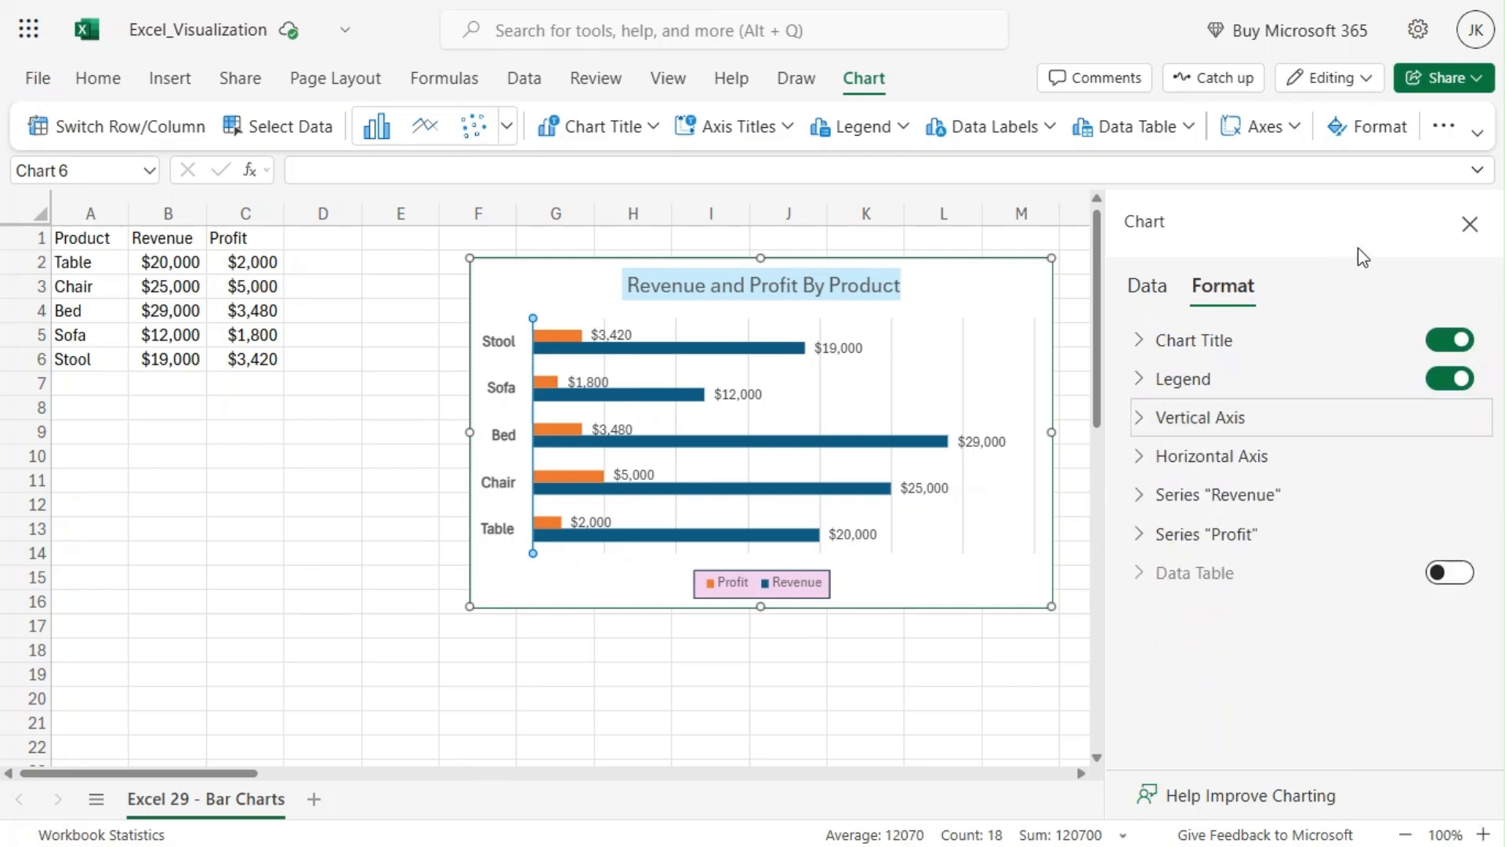
click(1470, 226)
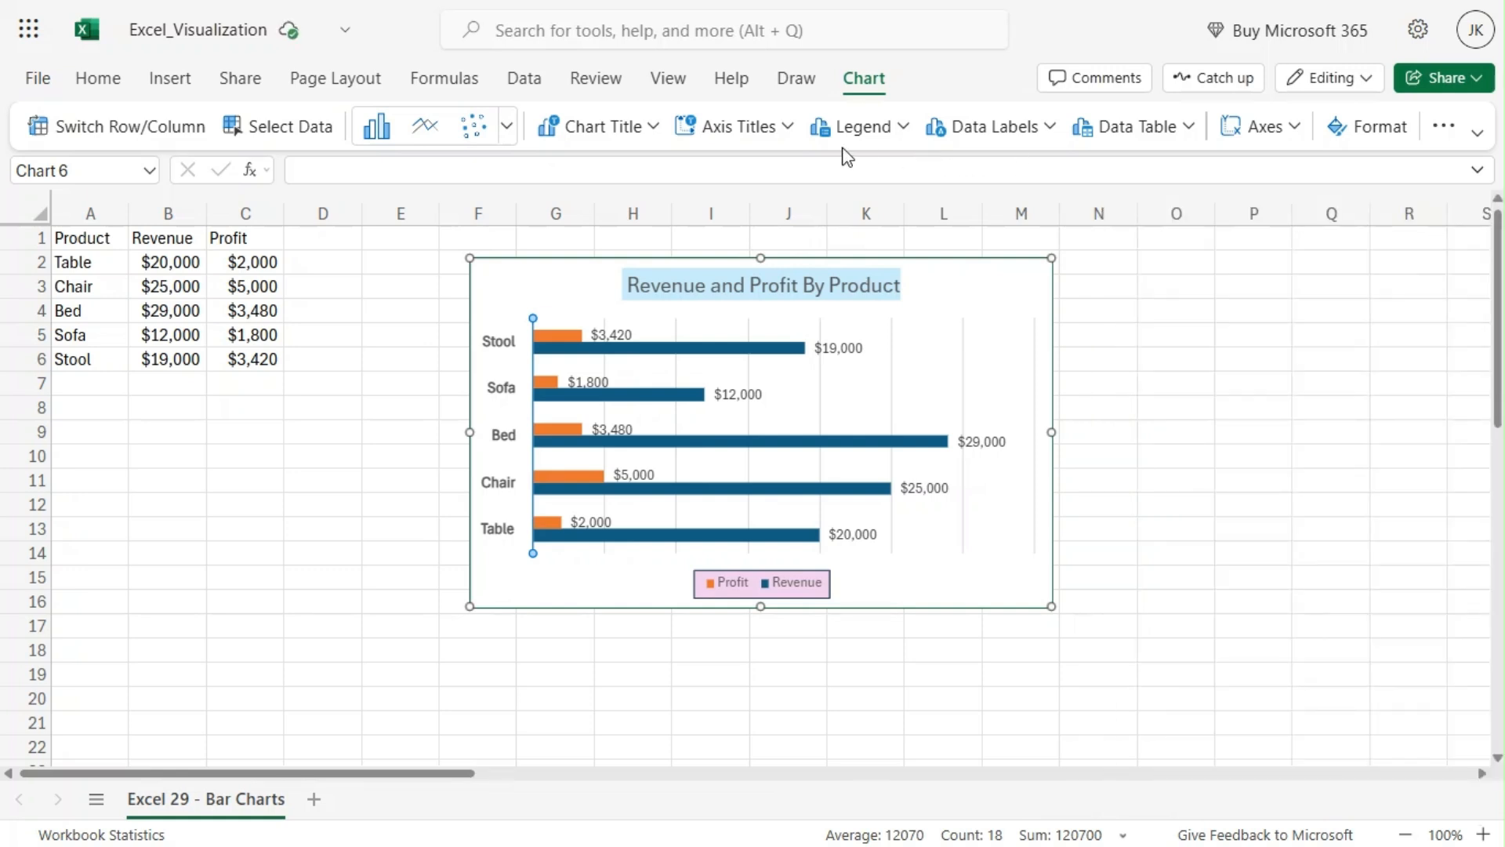
Step: Browse the chart title, axis titles, legend and data label options
click(651, 130)
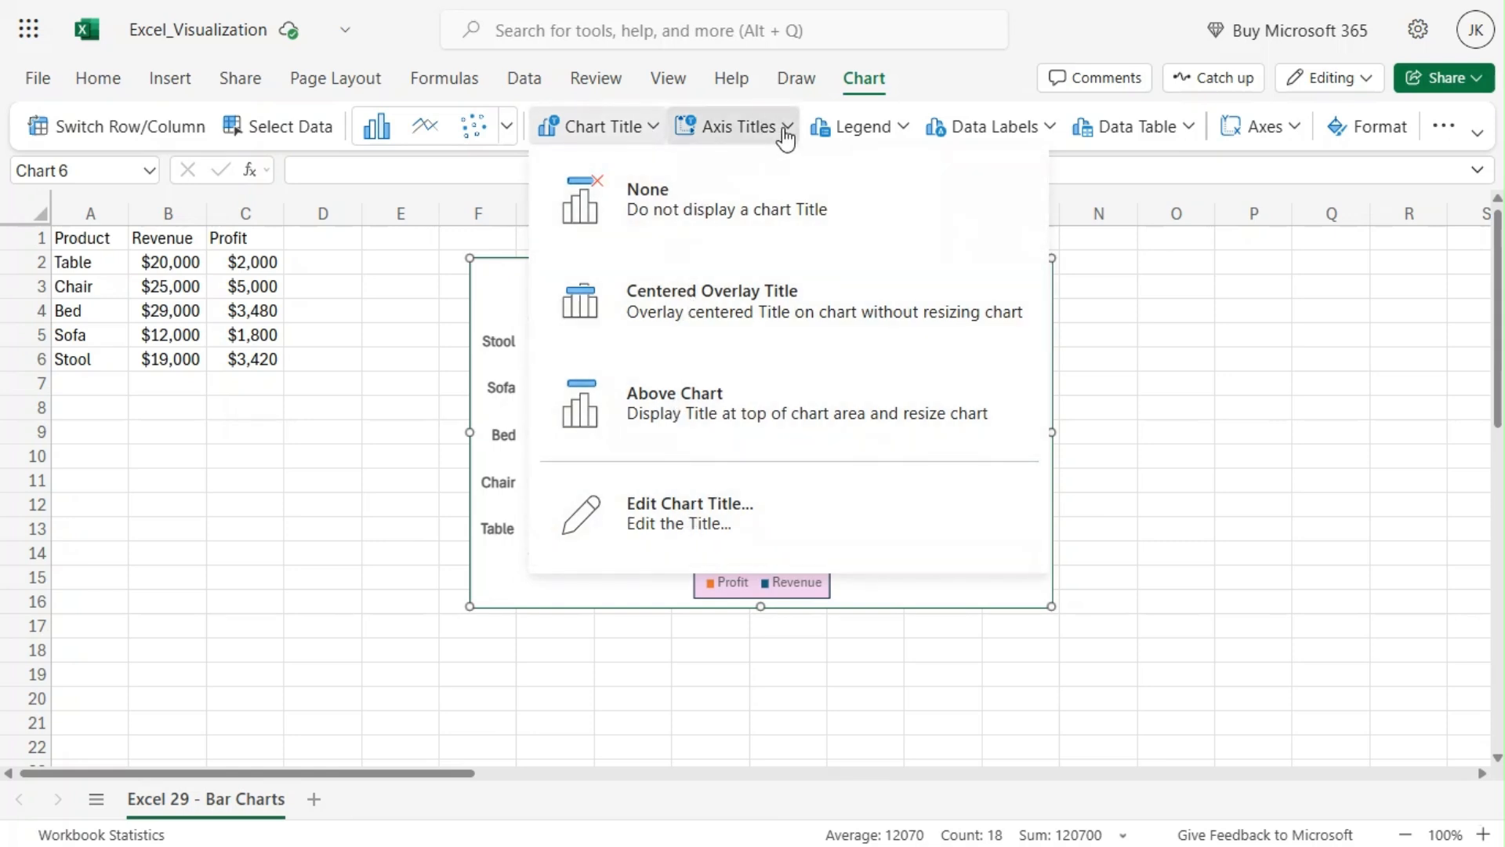
click(778, 129)
mouse_move(798, 167)
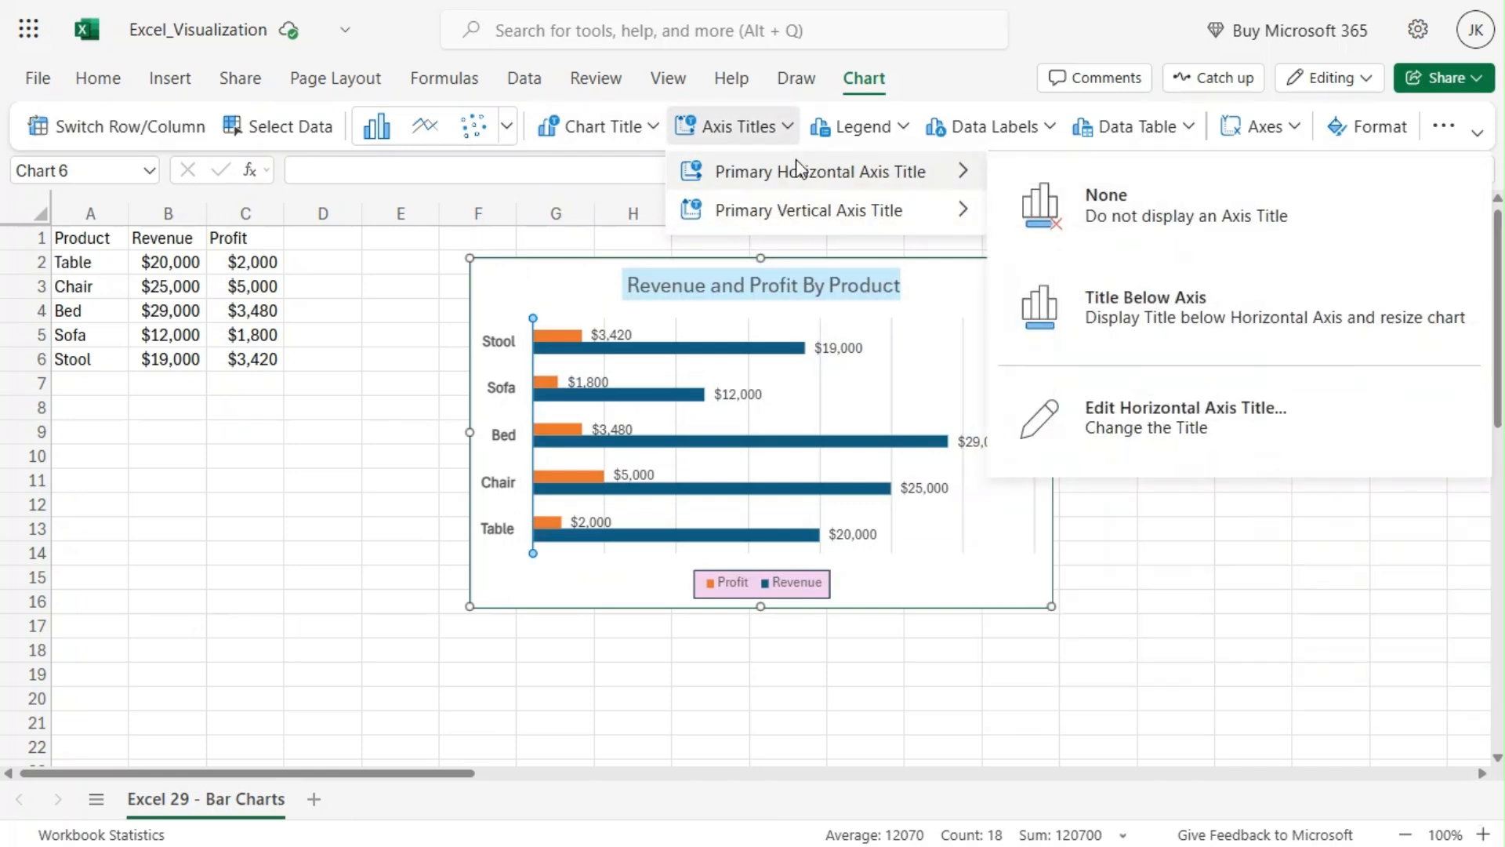
click(903, 130)
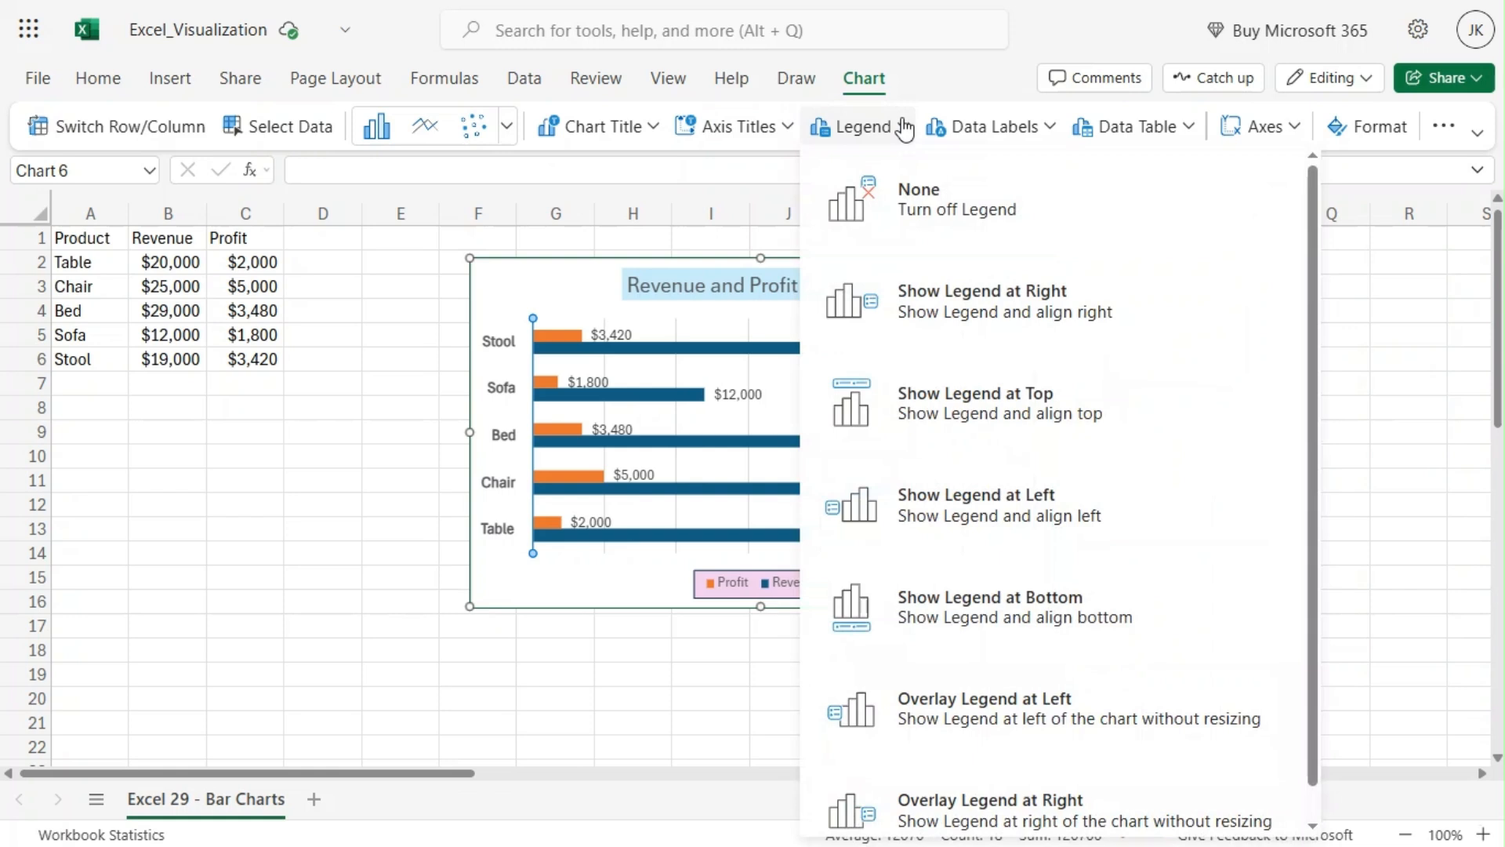
scroll(1133, 505, down, 2)
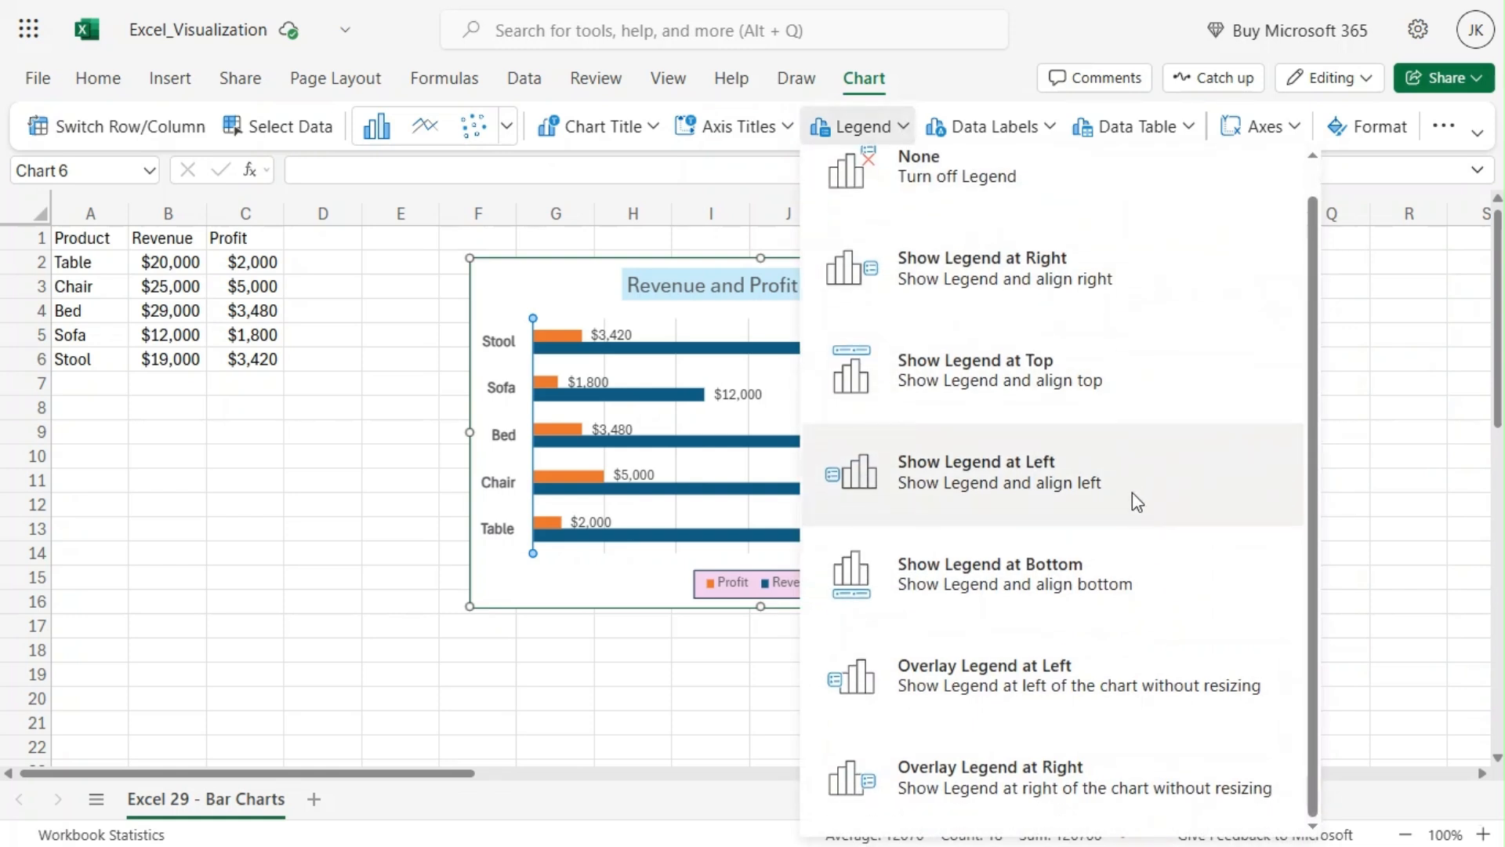
scroll(1132, 498, up, 2)
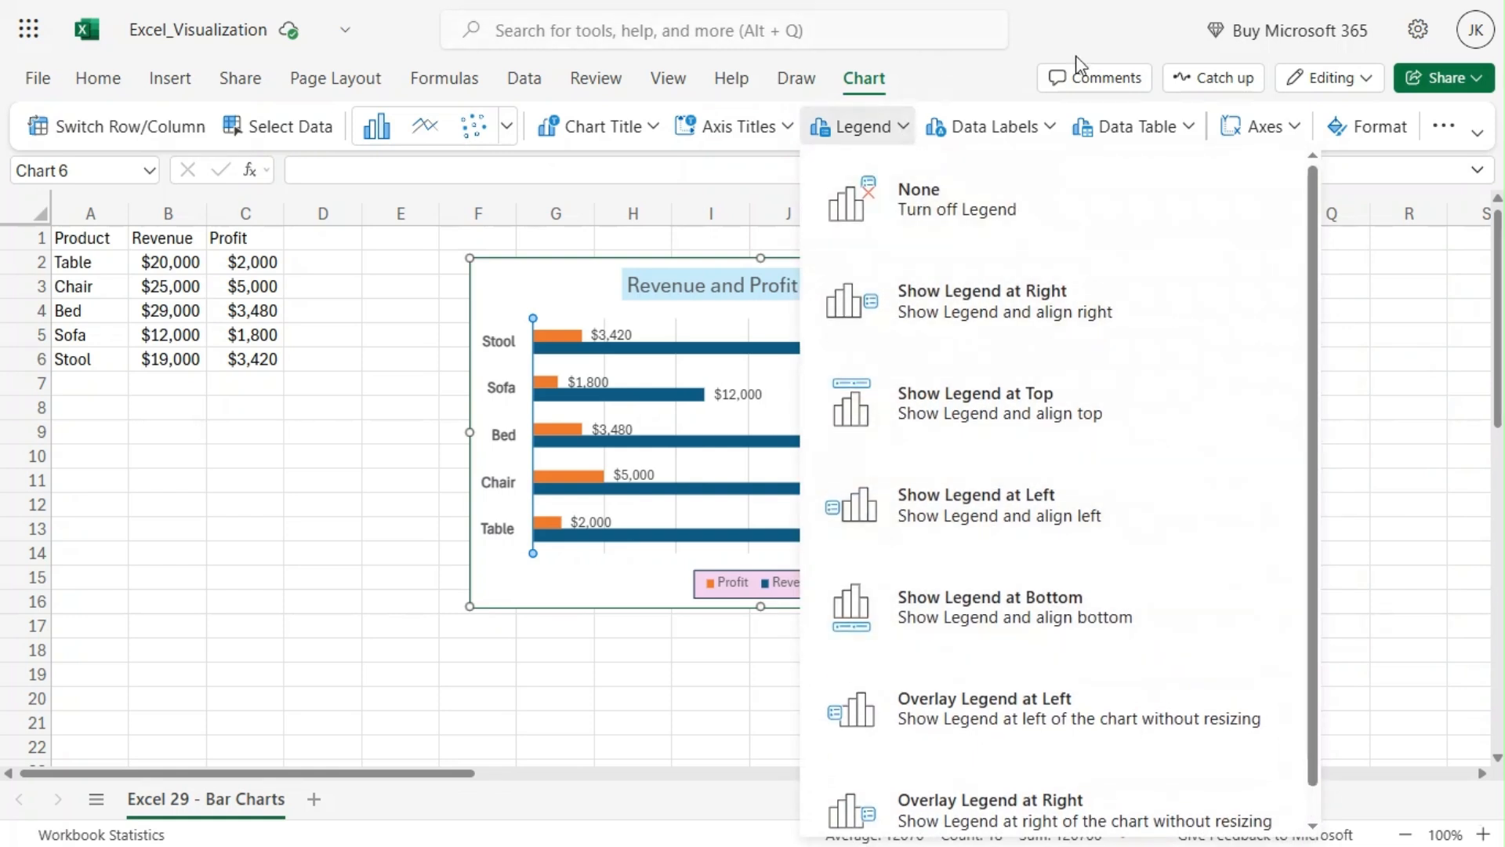
click(1004, 129)
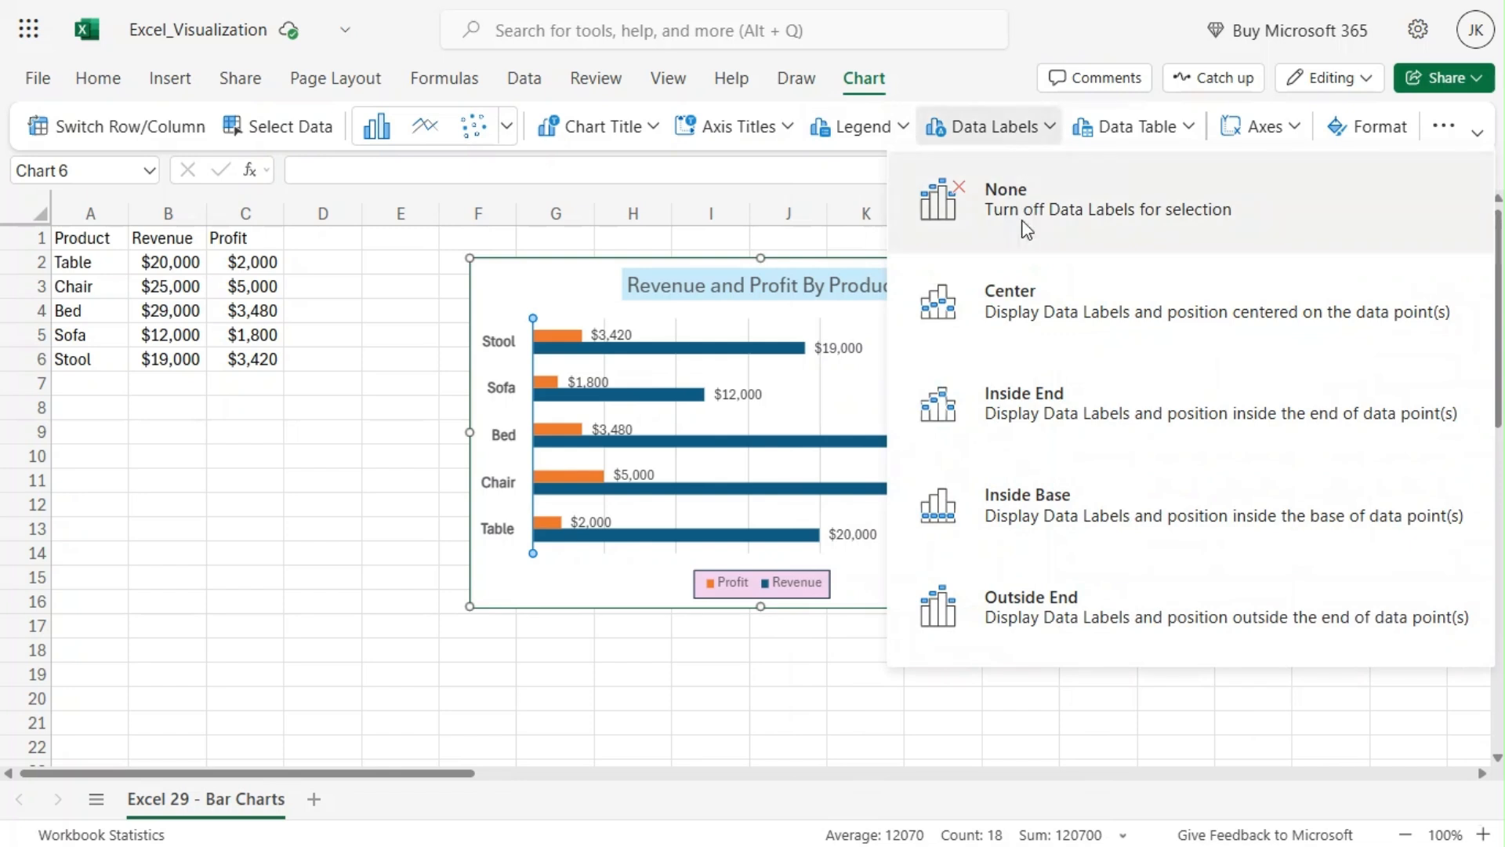
Step: Set the chart's data labels to Outside End
click(1055, 308)
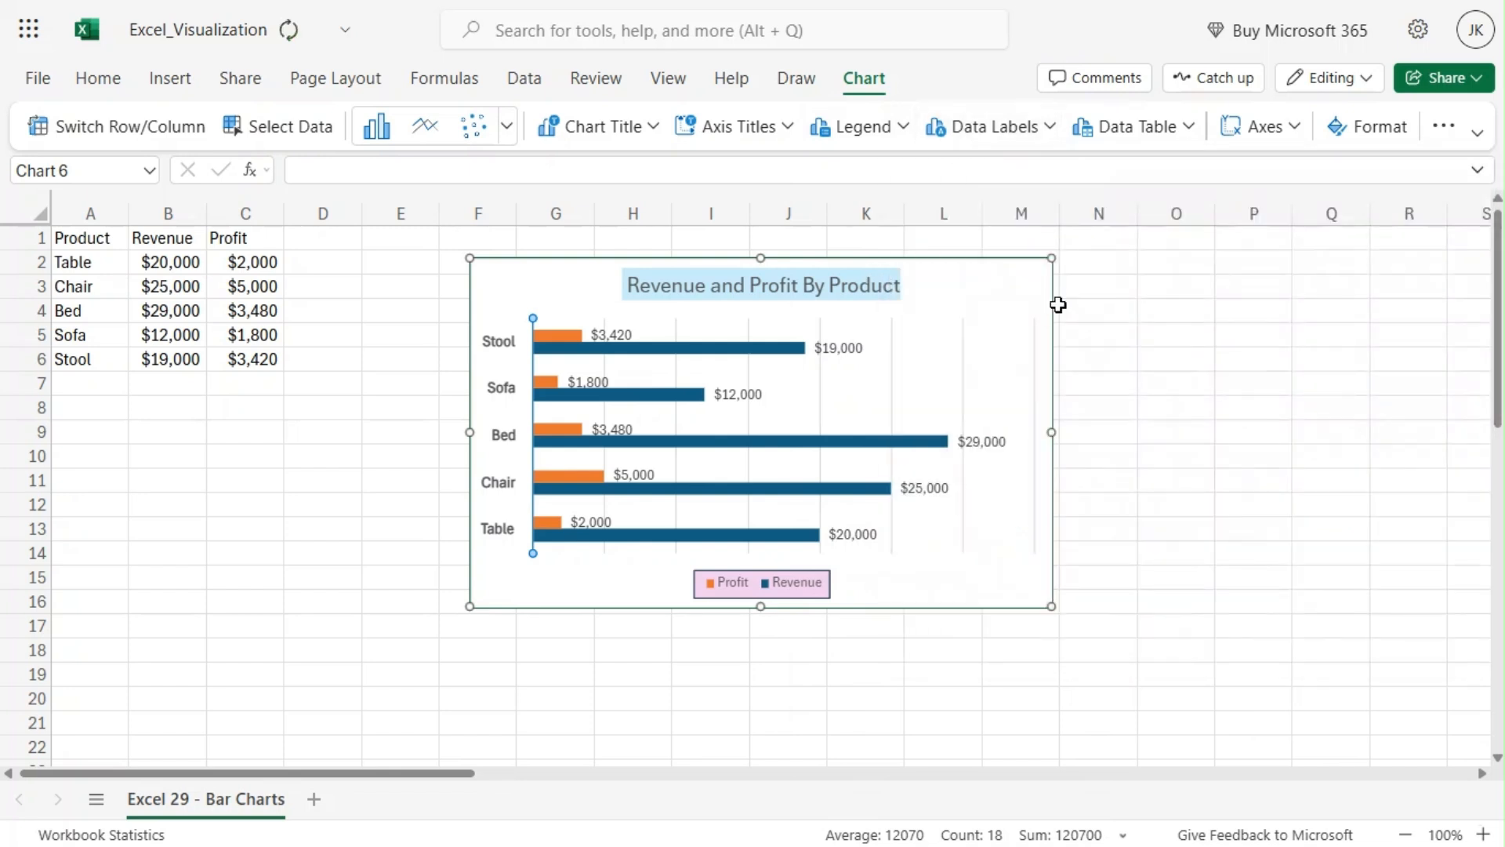
click(1018, 130)
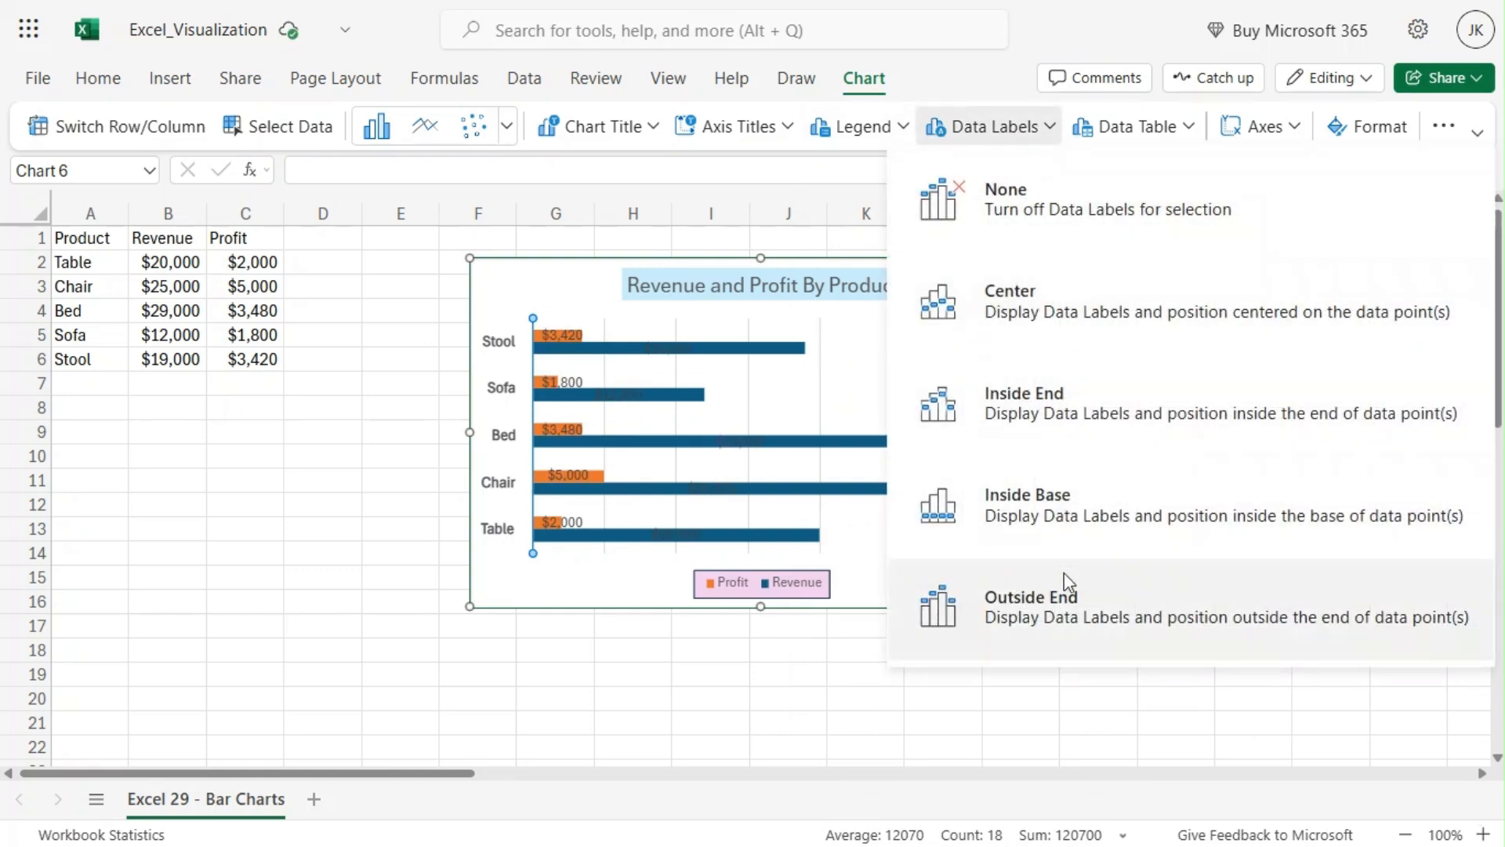
click(1067, 609)
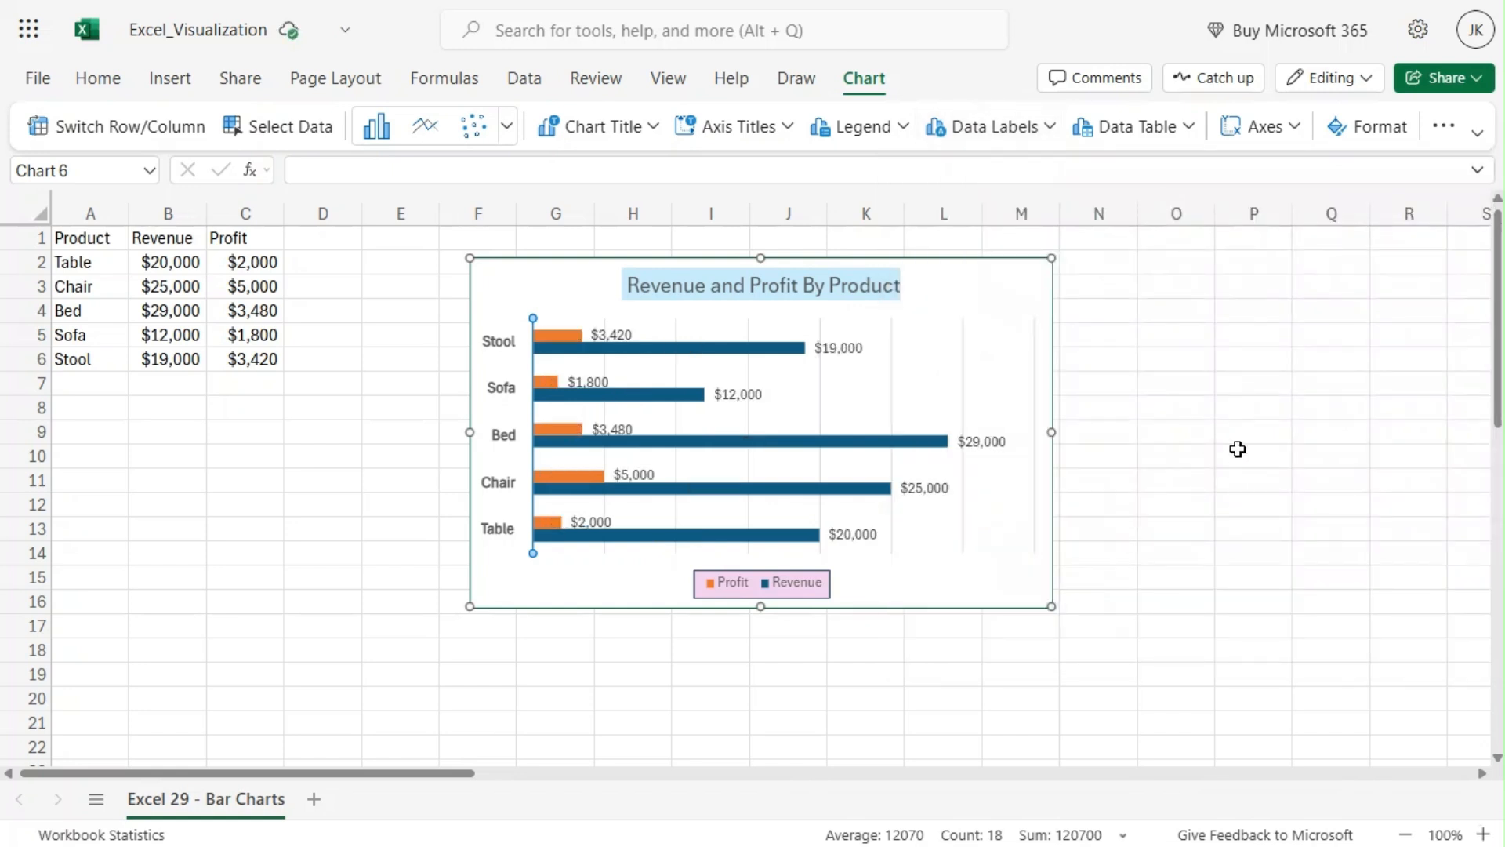
Step: Show a data table below the chart without legend keys
click(1162, 134)
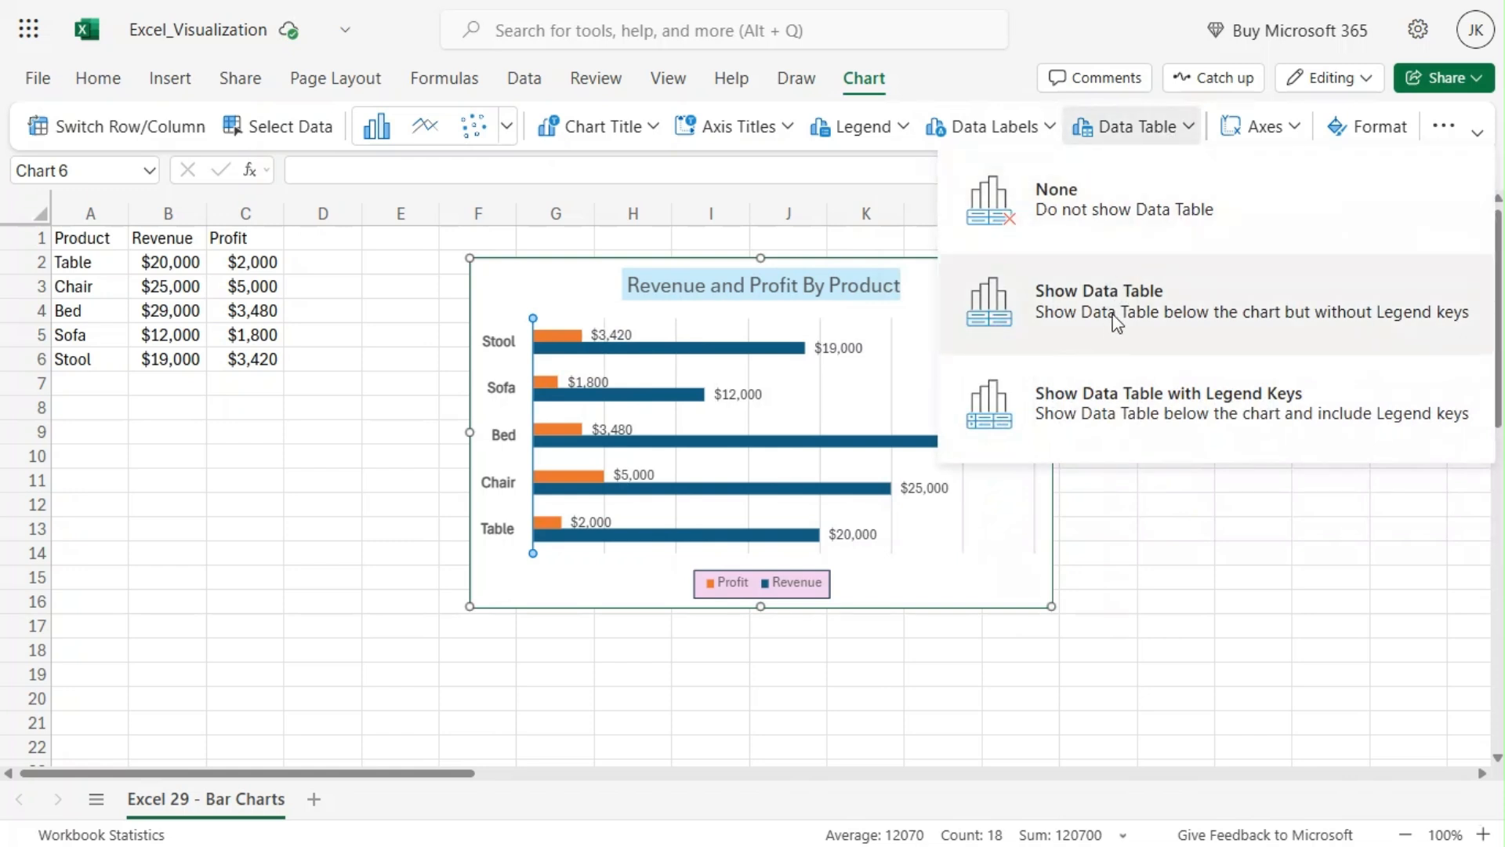
click(1117, 323)
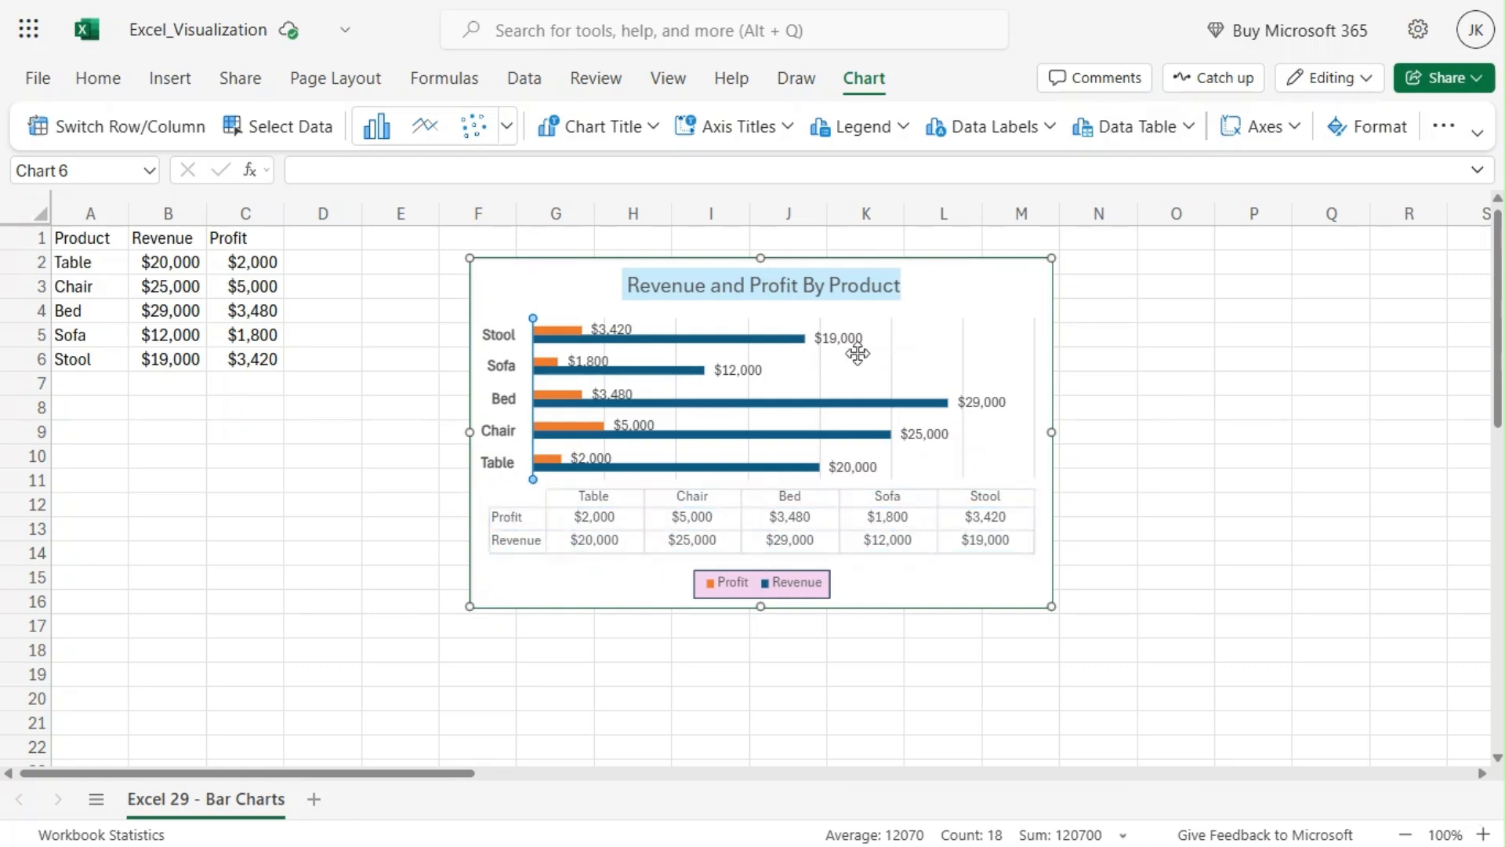
Step: Browse the primary horizontal and vertical axis display options
click(1286, 138)
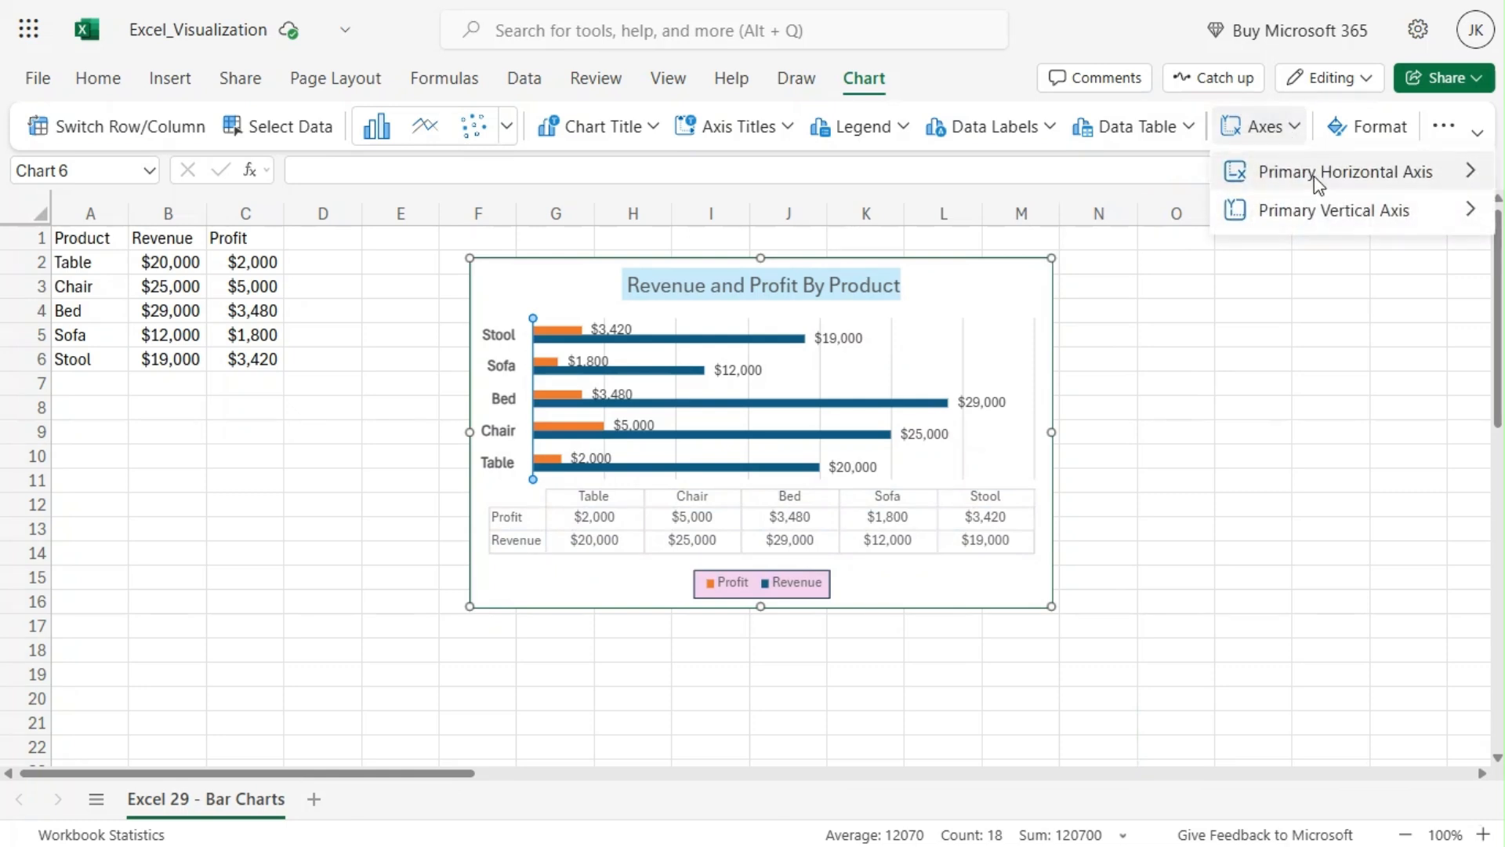
mouse_move(1314, 177)
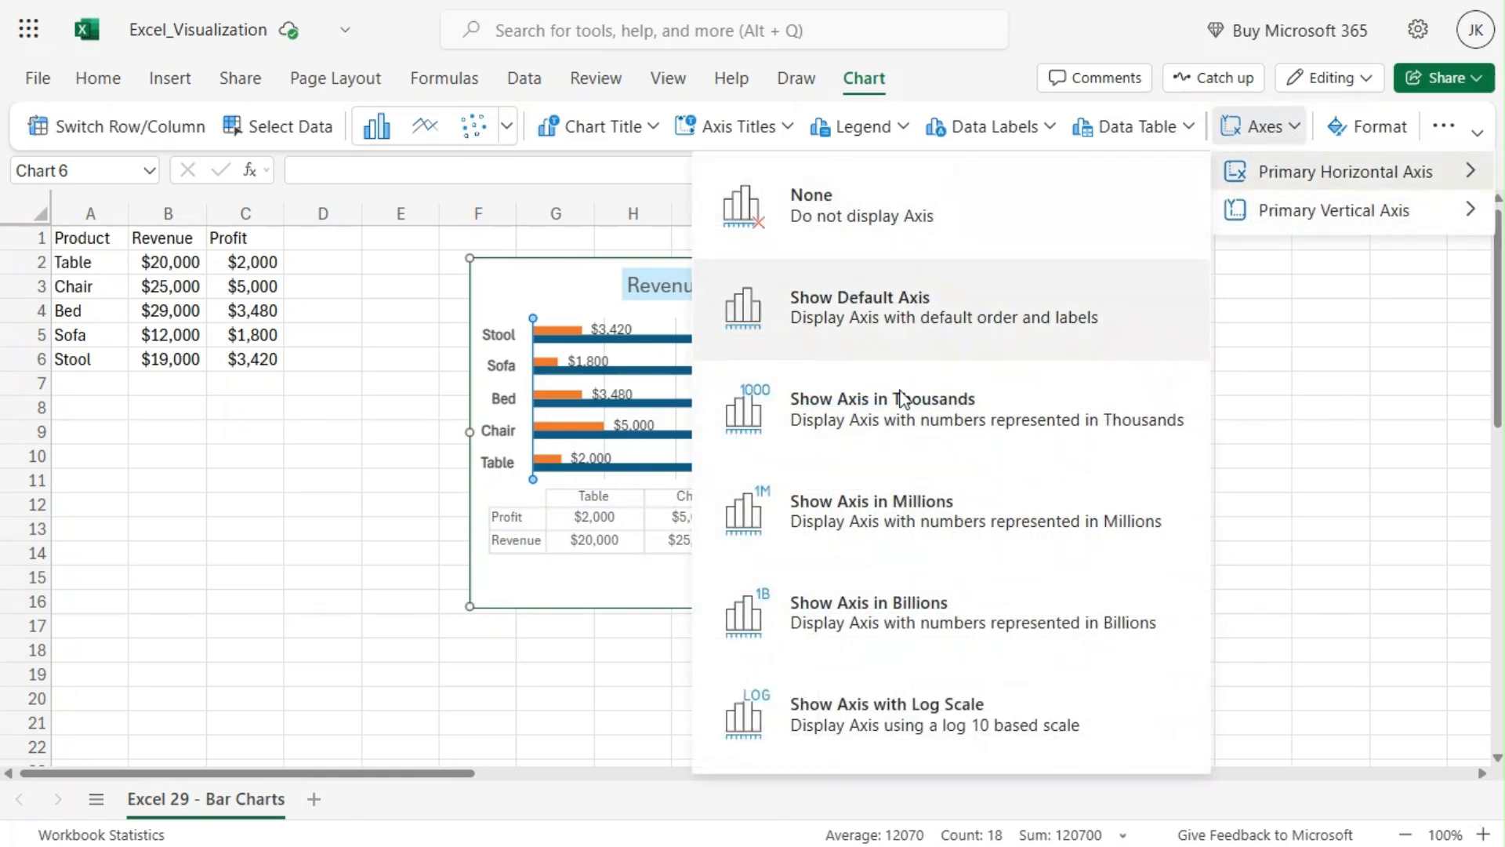
mouse_move(1303, 224)
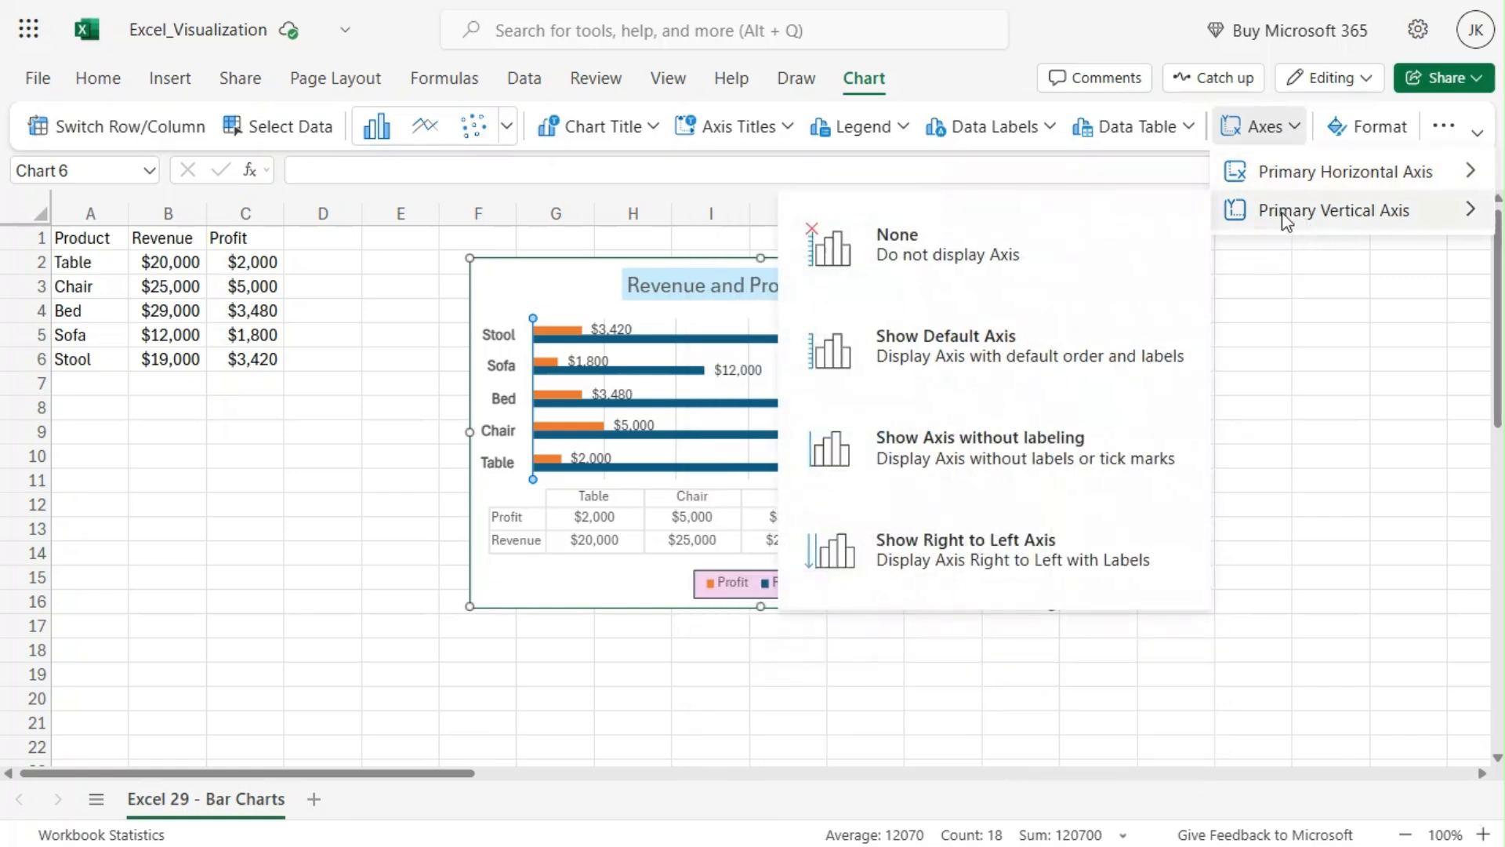
click(1322, 371)
Step: Move the Revenue series below Profit in the chart's bar values order and close the pane
click(1365, 131)
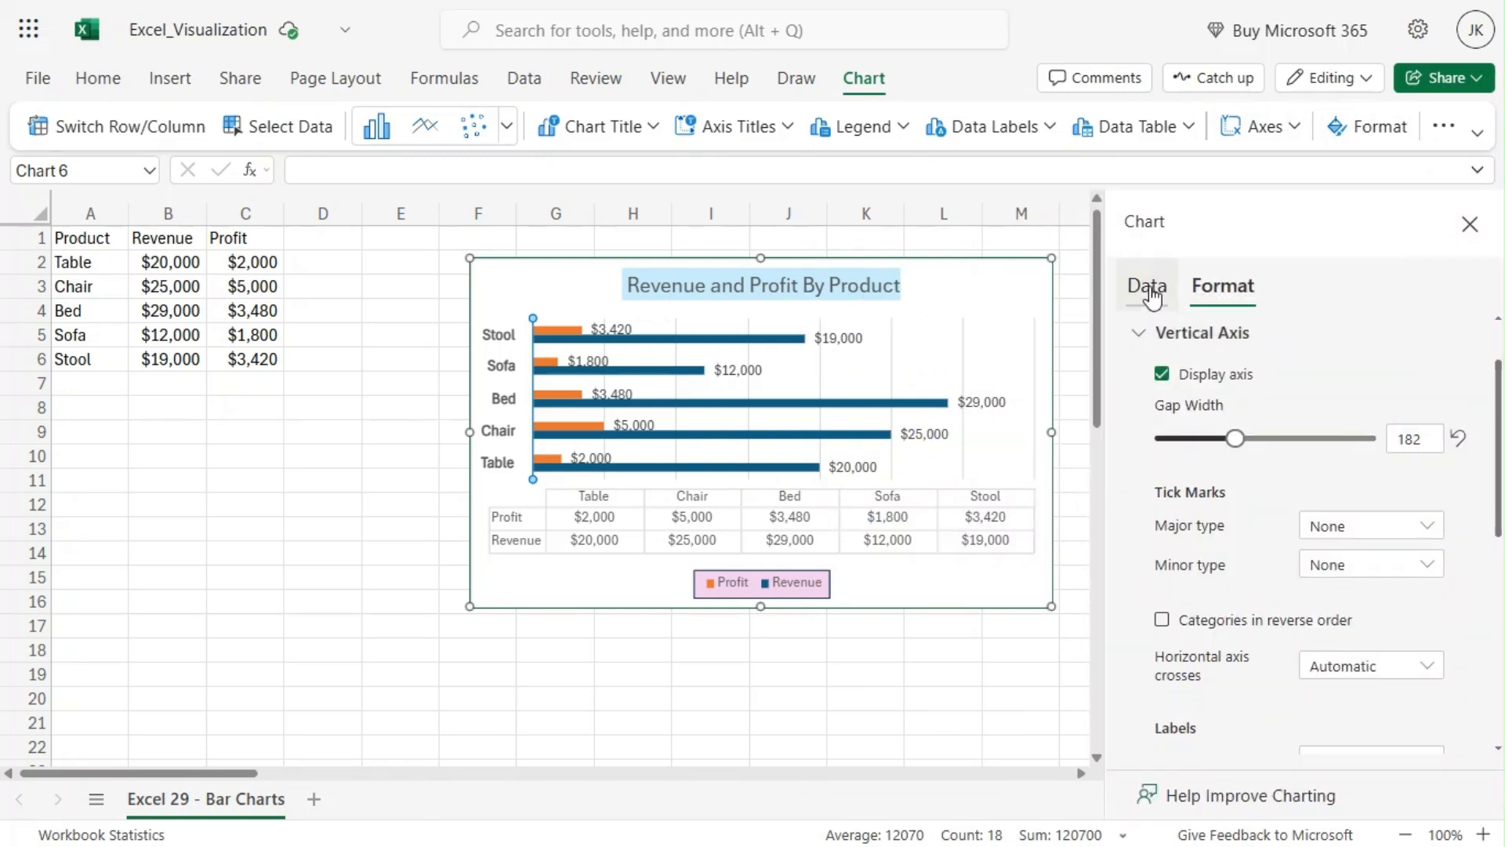
click(1150, 295)
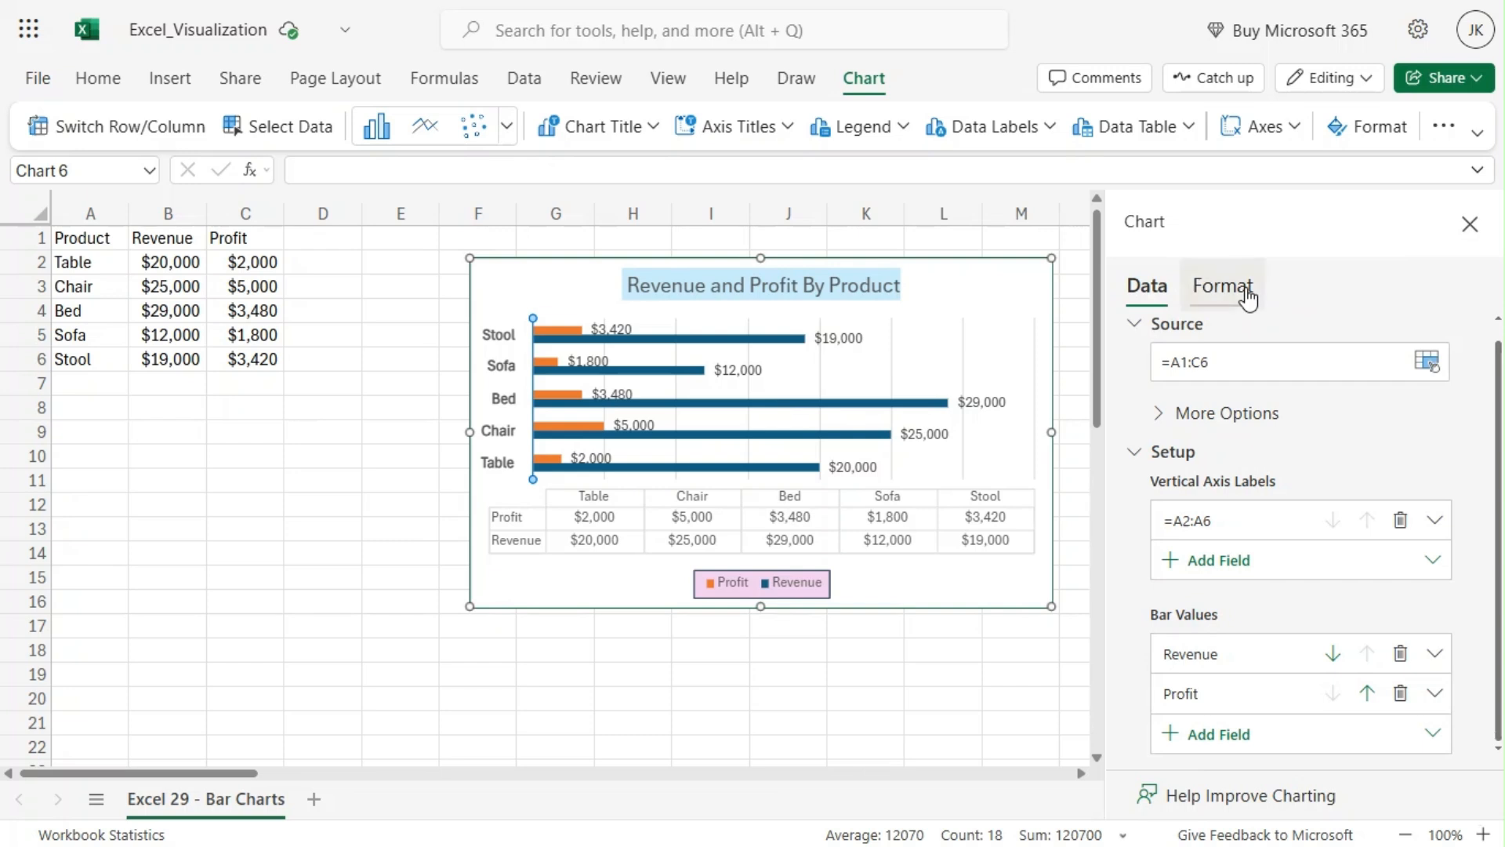
click(1246, 296)
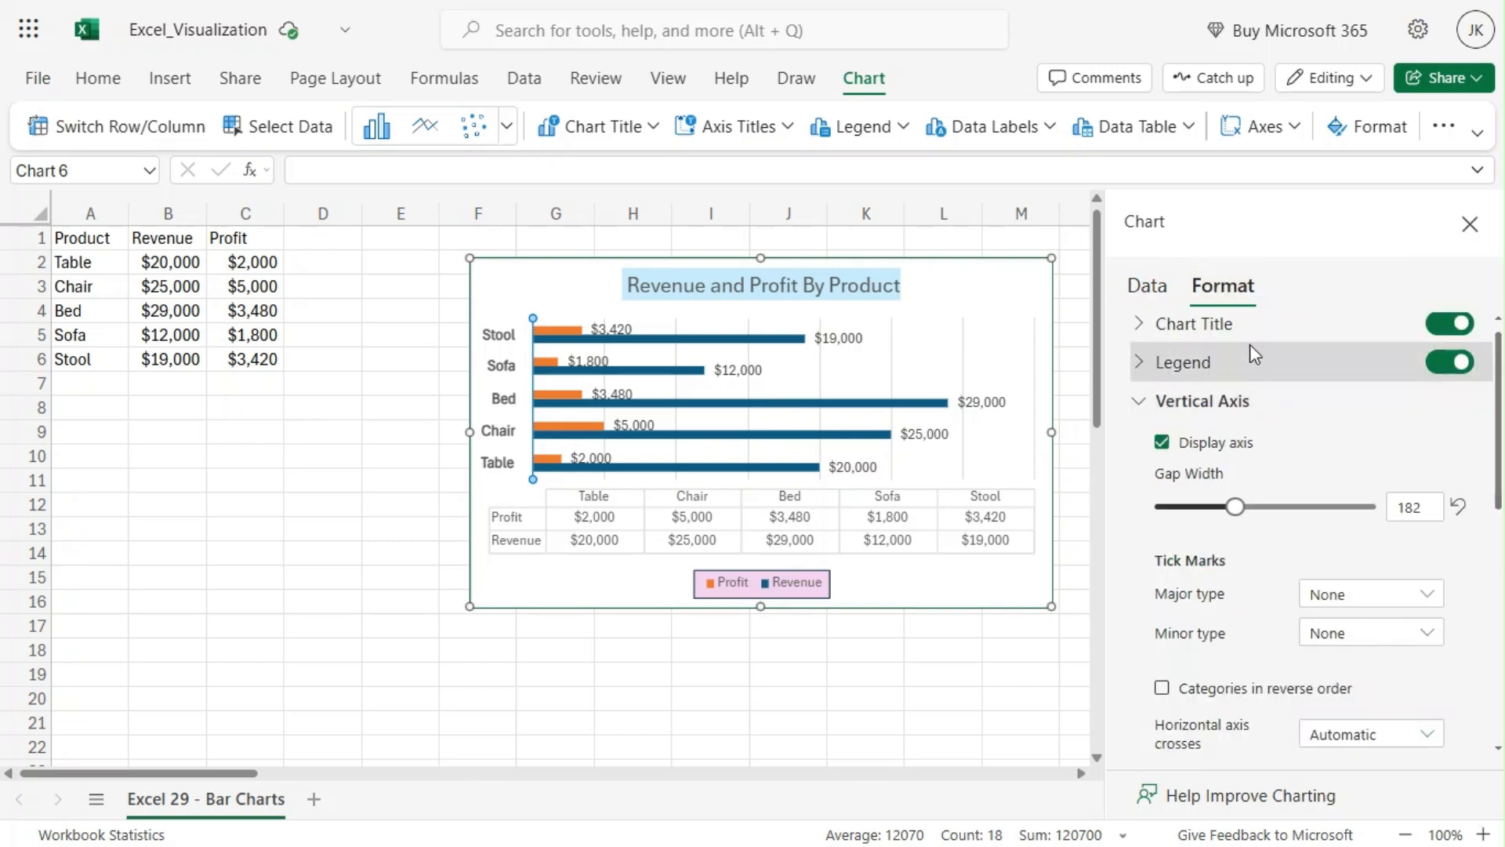
click(1158, 290)
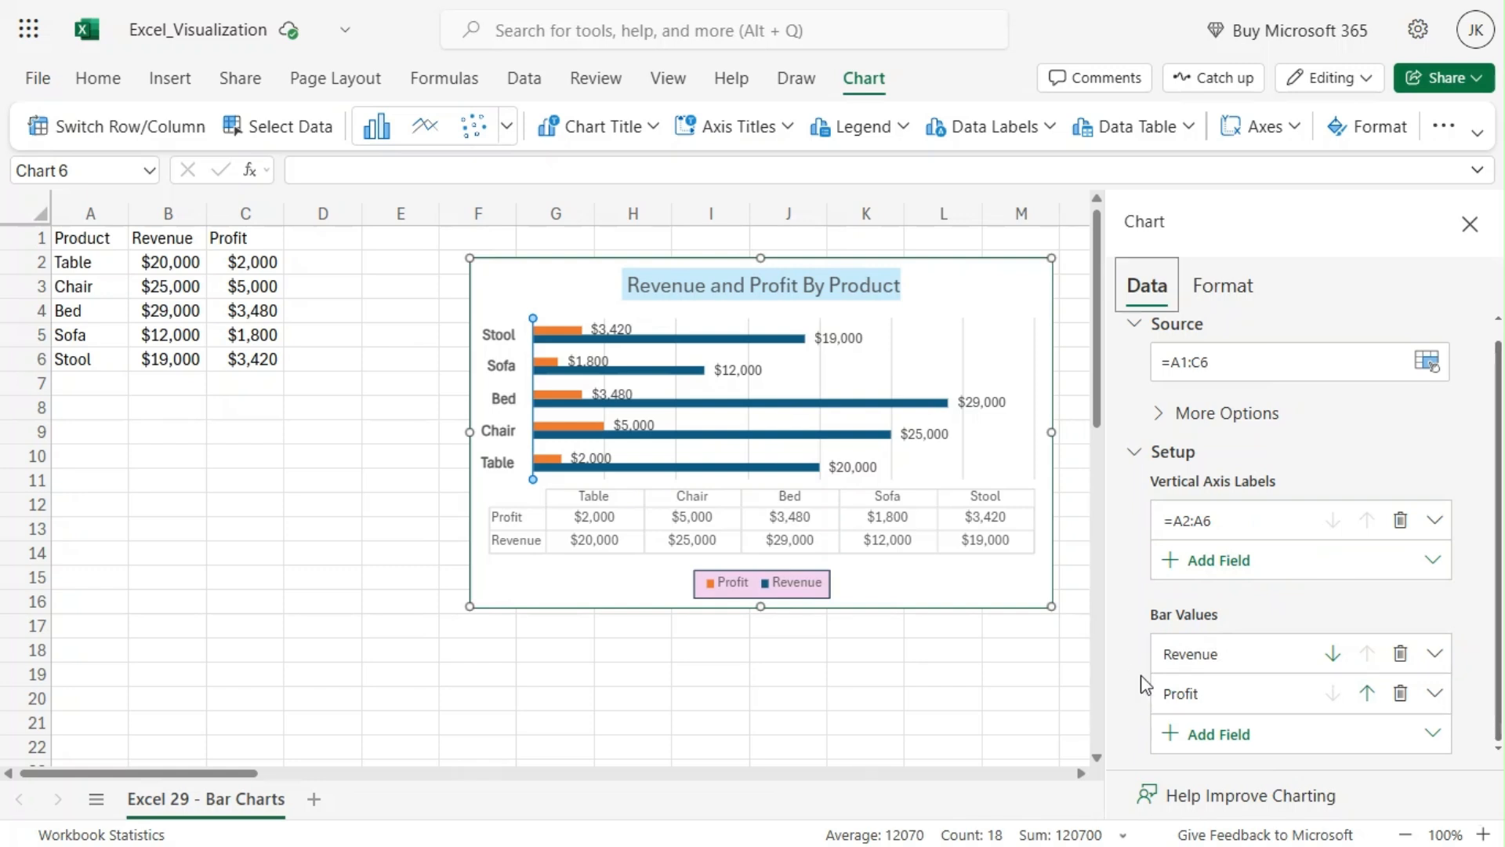
click(1330, 658)
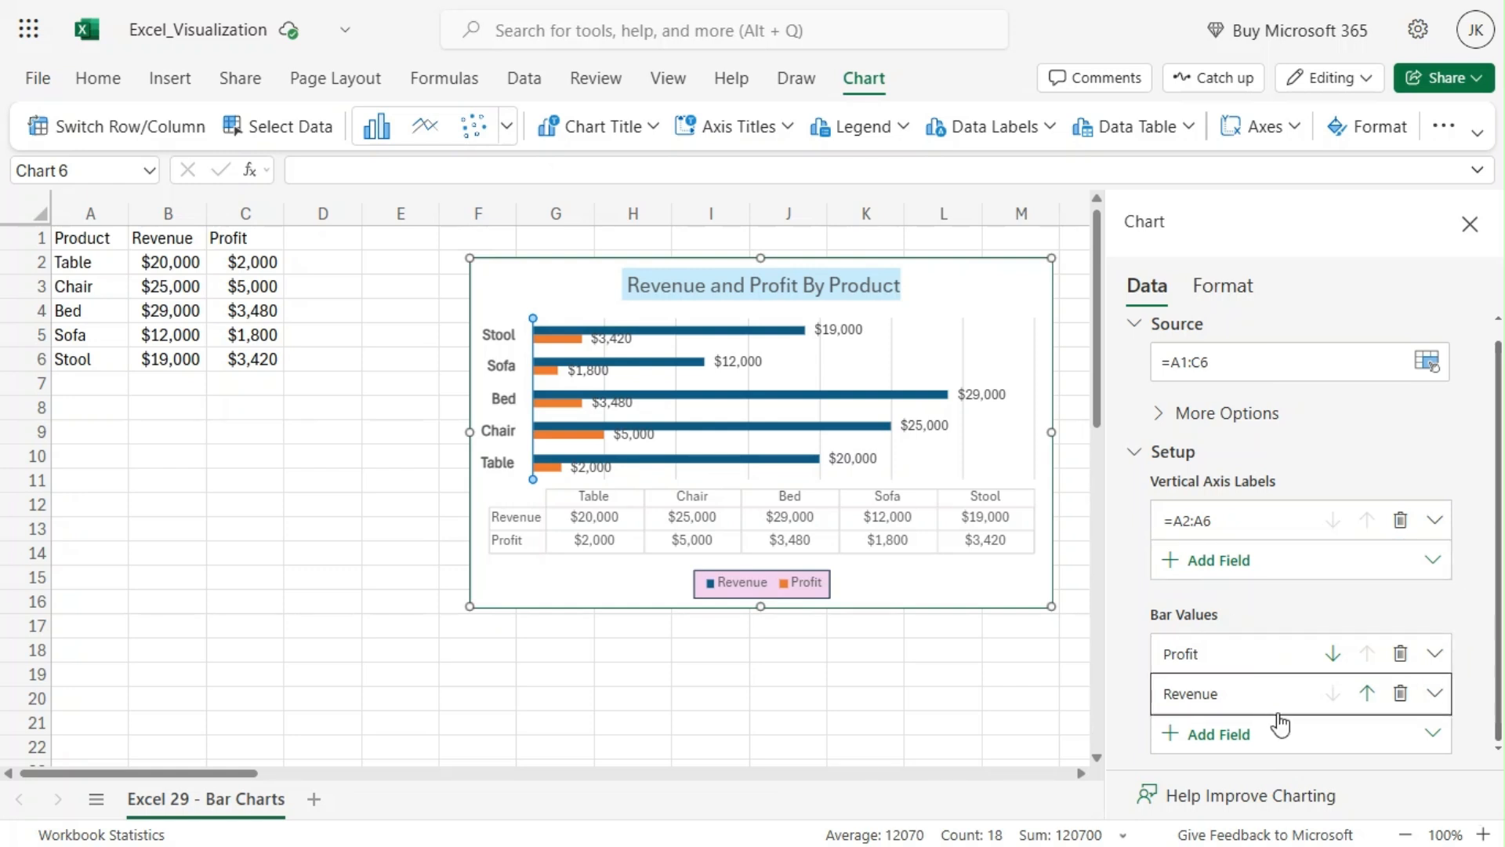
scroll(1482, 615, up, 1)
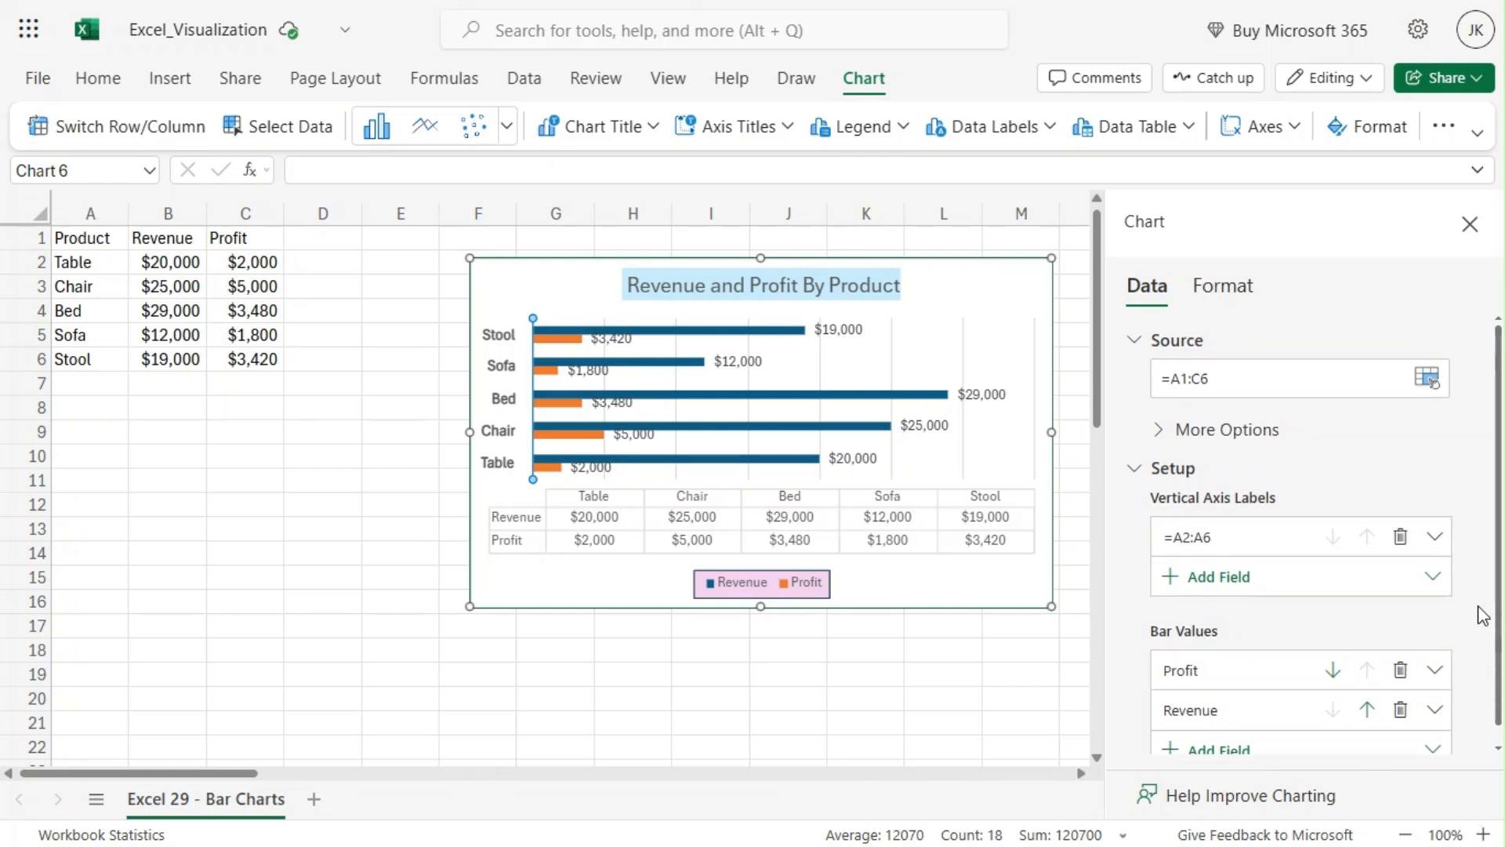
click(1468, 232)
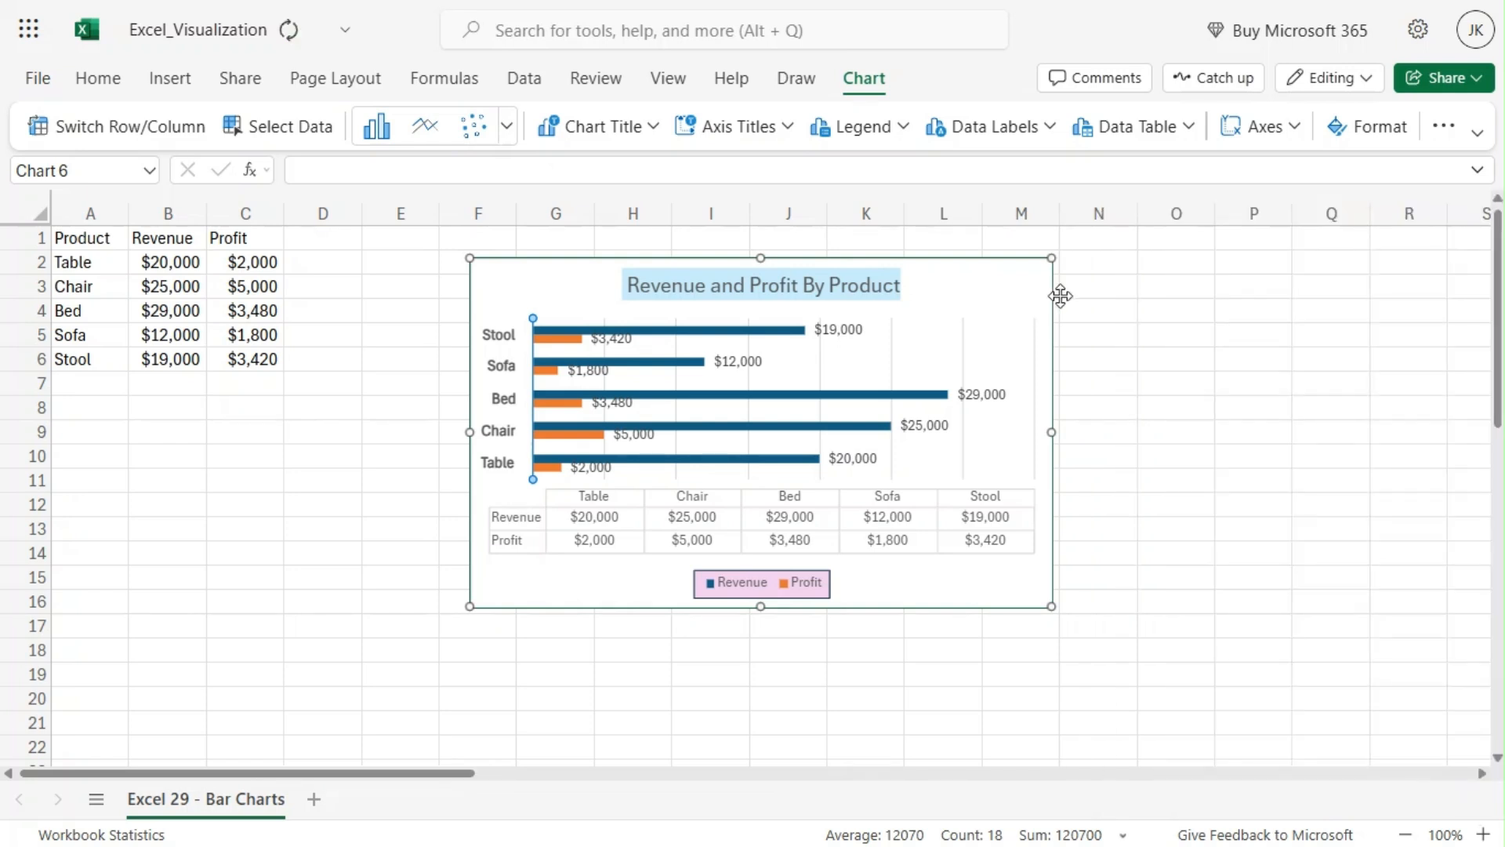
click(1100, 292)
click(975, 269)
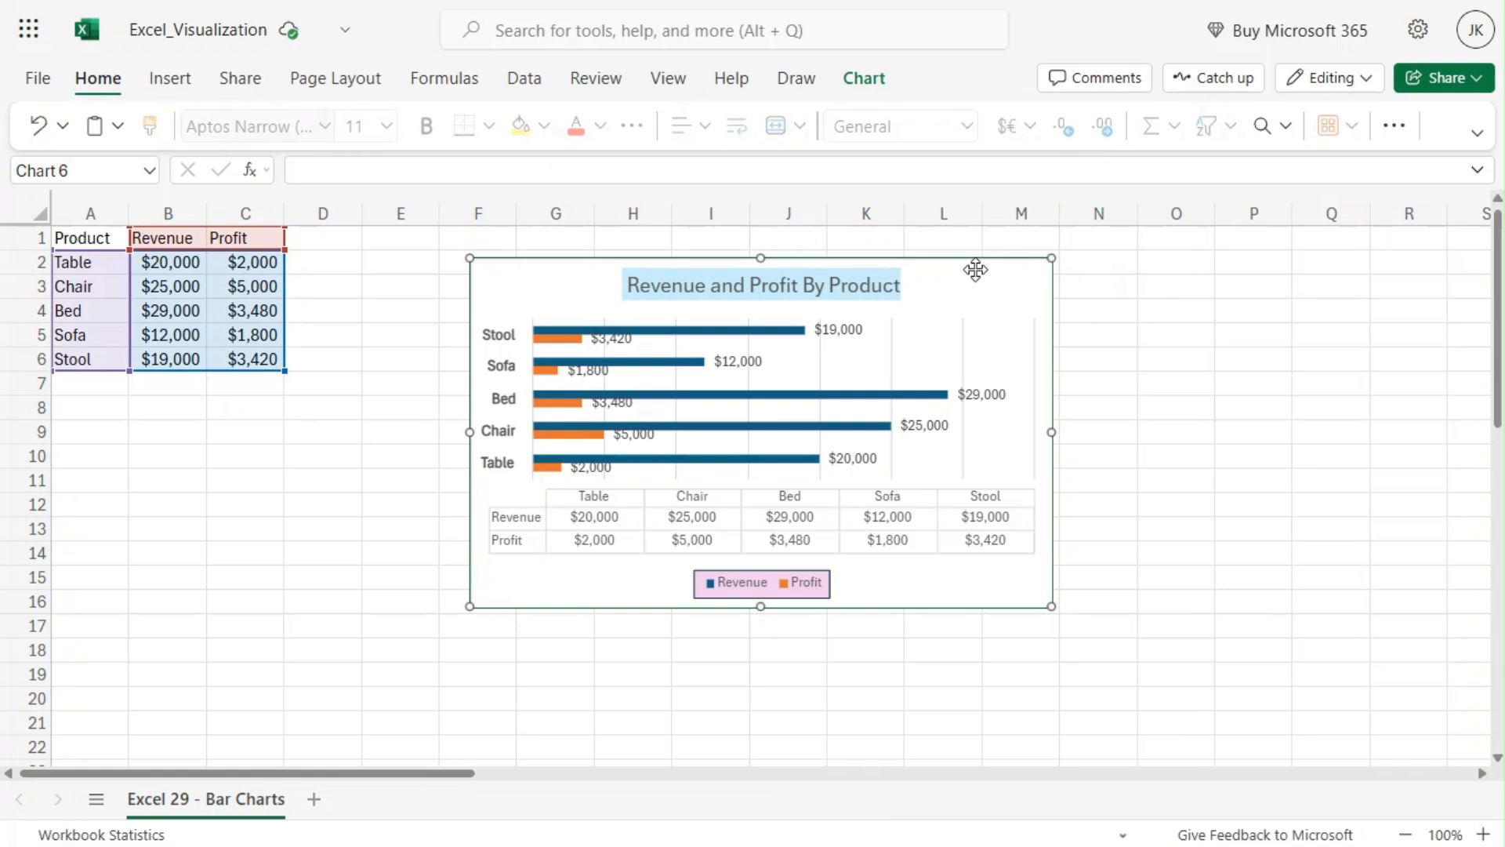